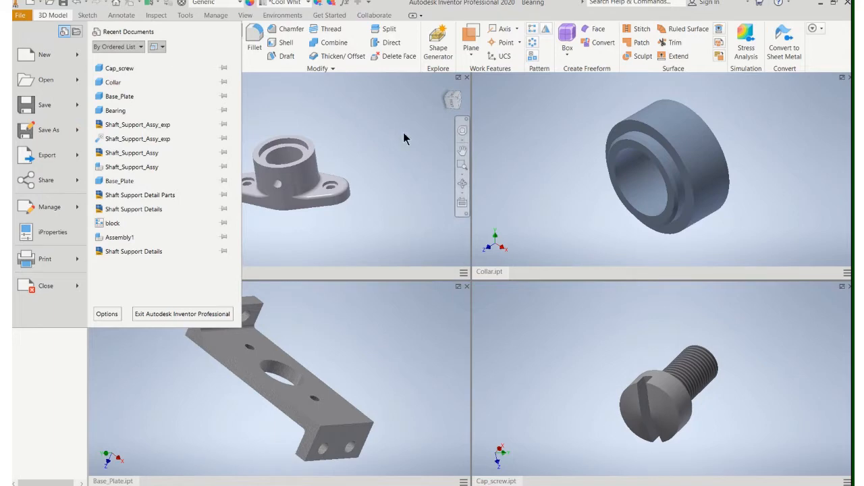
Create a new drawing from the English ANSI (in).dwg template and maximize its window
click(55, 65)
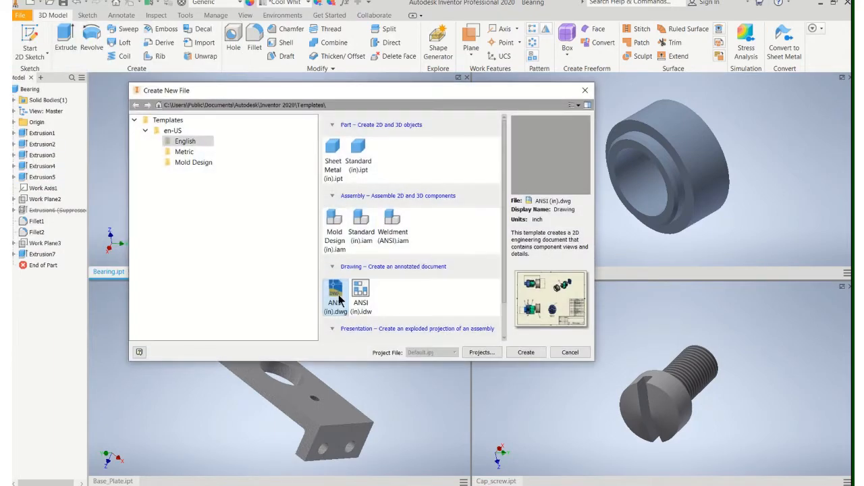
click(524, 351)
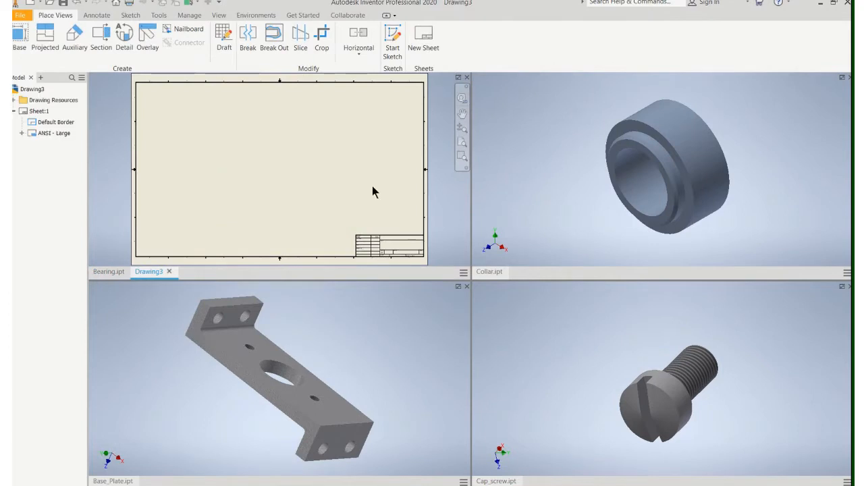
click(458, 77)
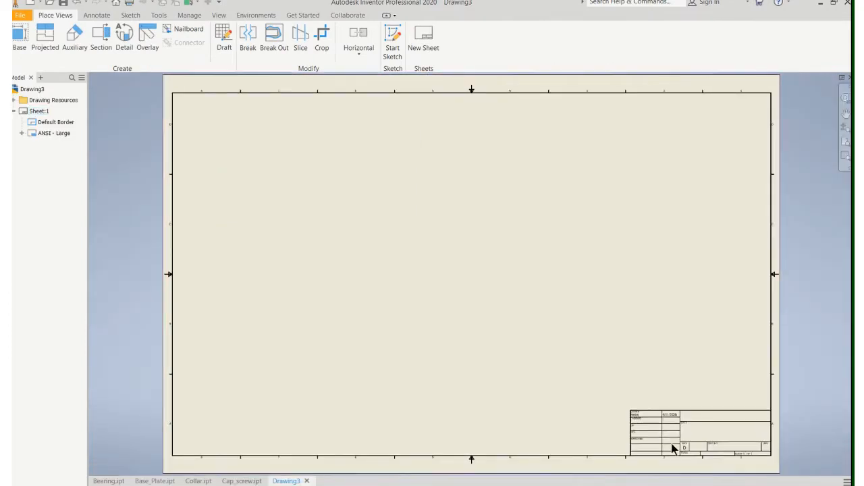
Change the drawing sheet's size to C
right_click(39, 111)
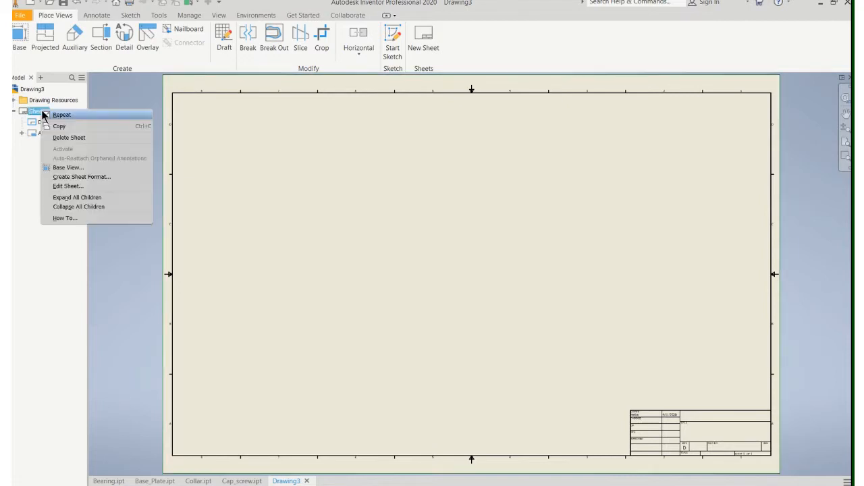
click(67, 186)
click(137, 147)
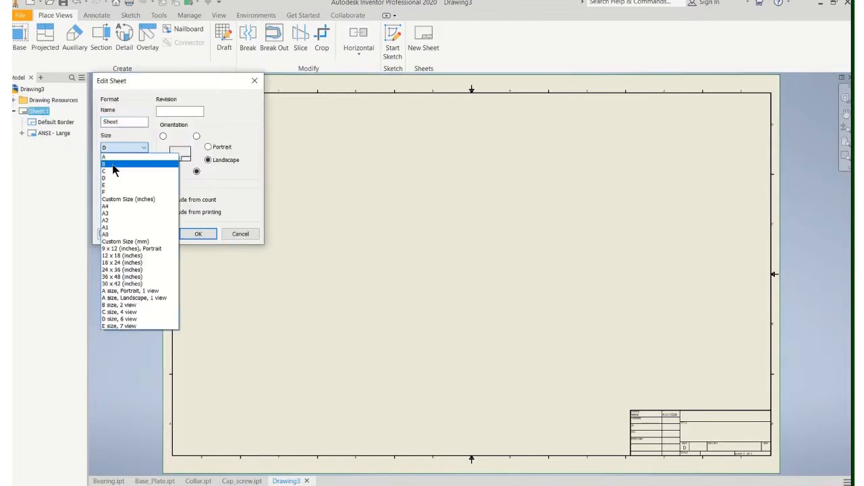
click(109, 170)
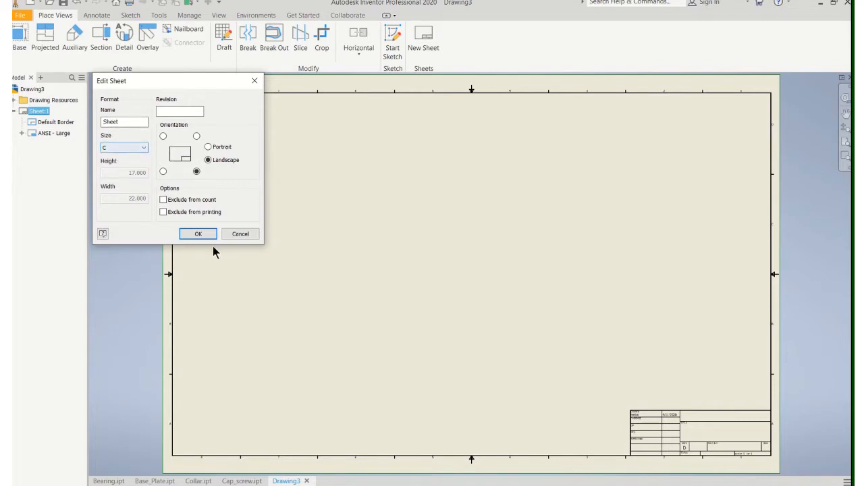
click(197, 235)
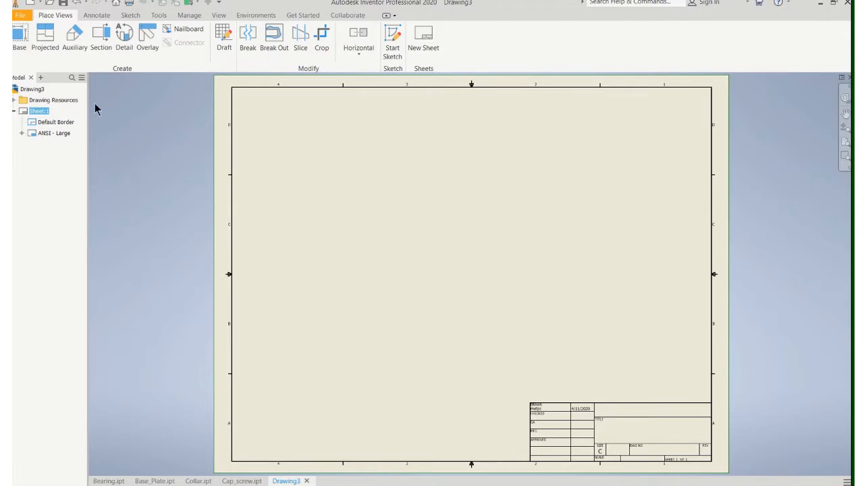
Start a base view of Base_Plate.ipt at a scale of 1/2
click(23, 41)
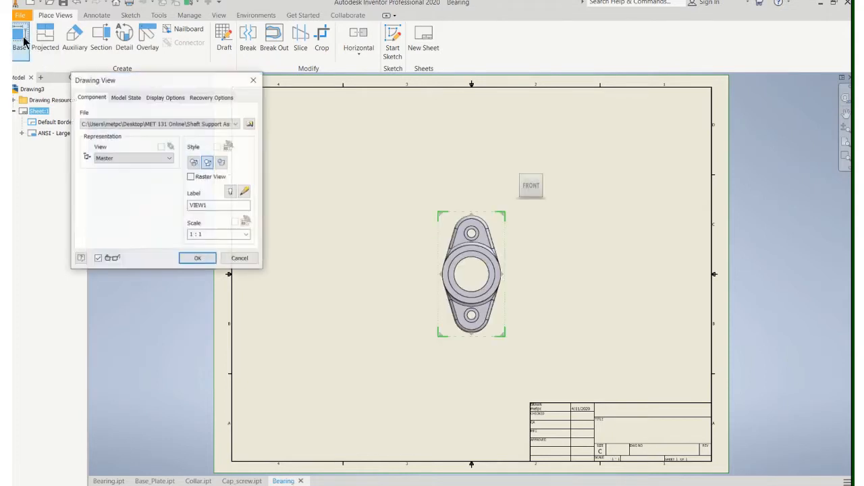
click(235, 123)
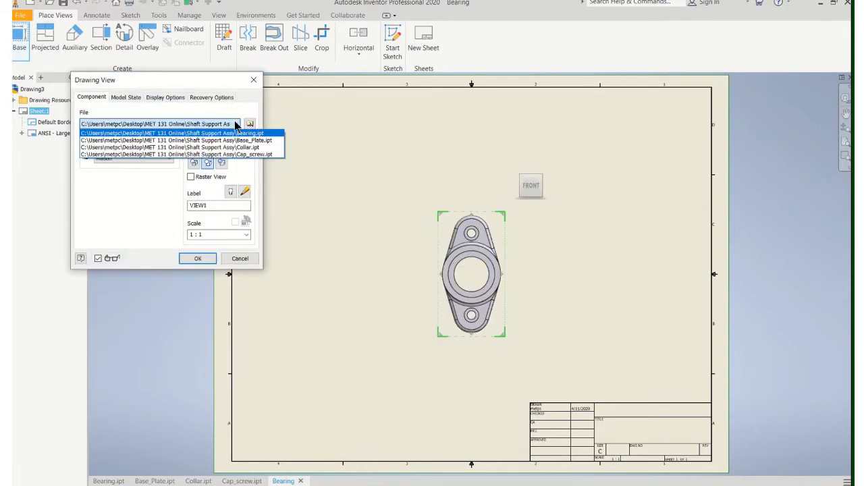
click(237, 140)
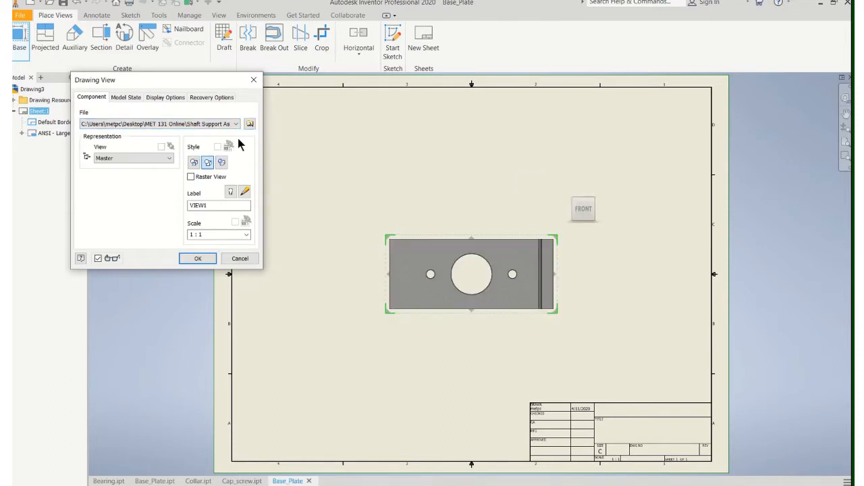
click(247, 235)
click(214, 266)
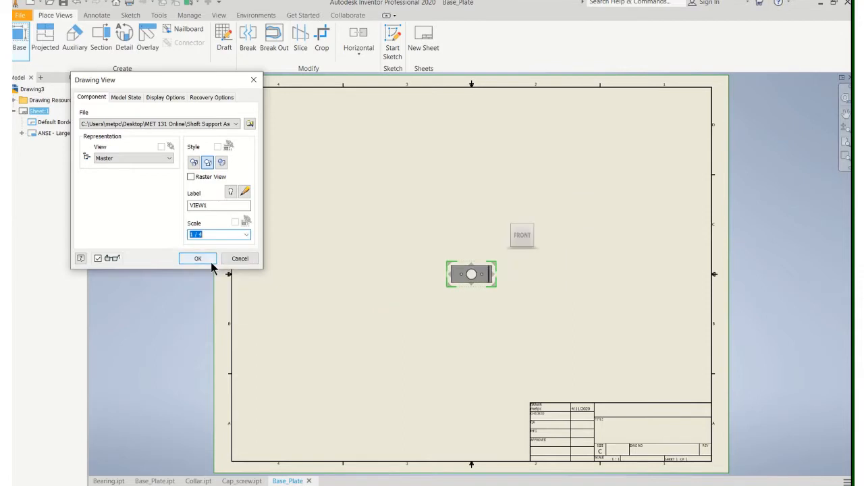
click(246, 235)
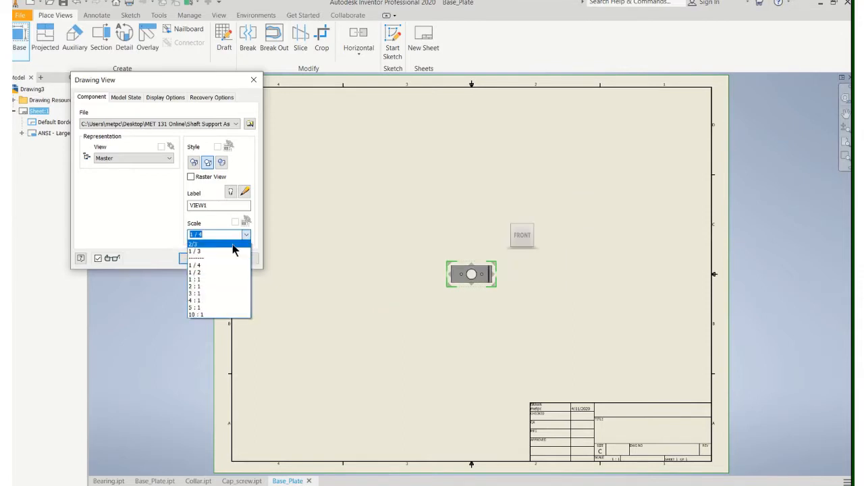
click(208, 273)
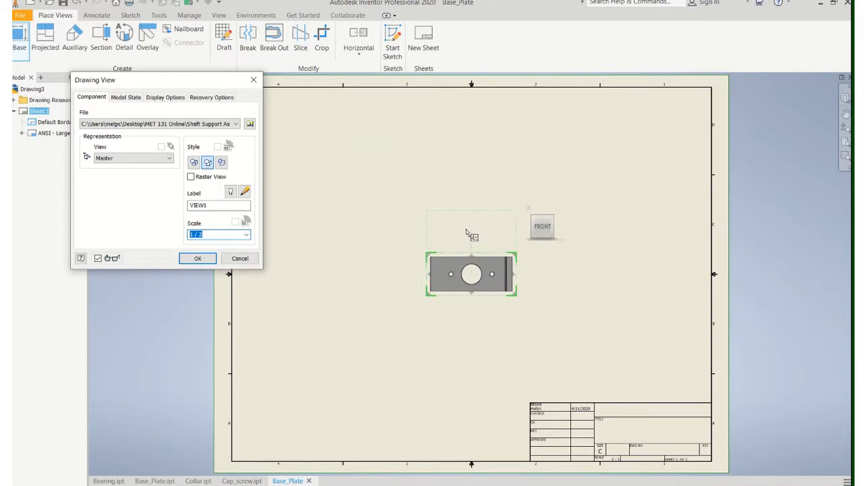
Rotate the base view to the upright BACK orientation so the plate's large hole faces forward
mouse_move(540, 227)
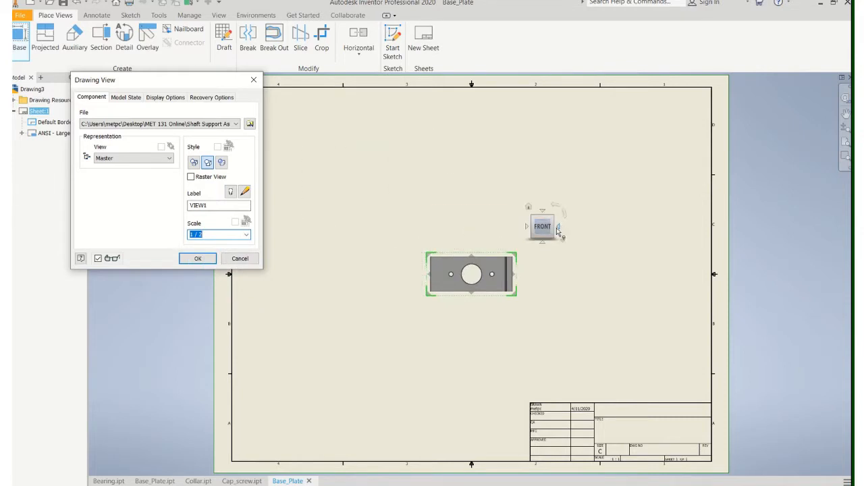
click(558, 229)
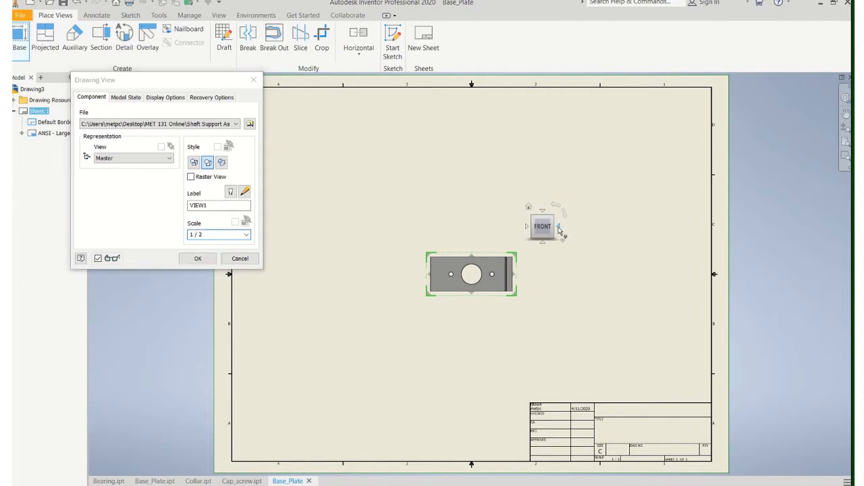
click(558, 231)
click(543, 216)
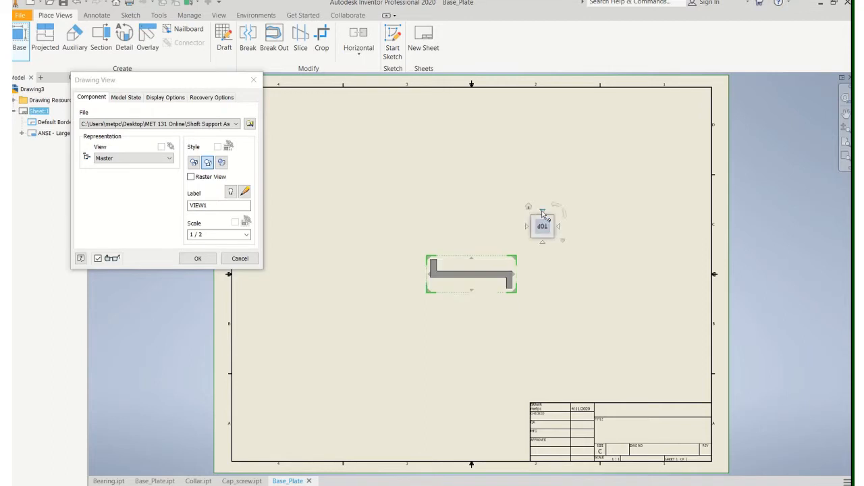
click(542, 214)
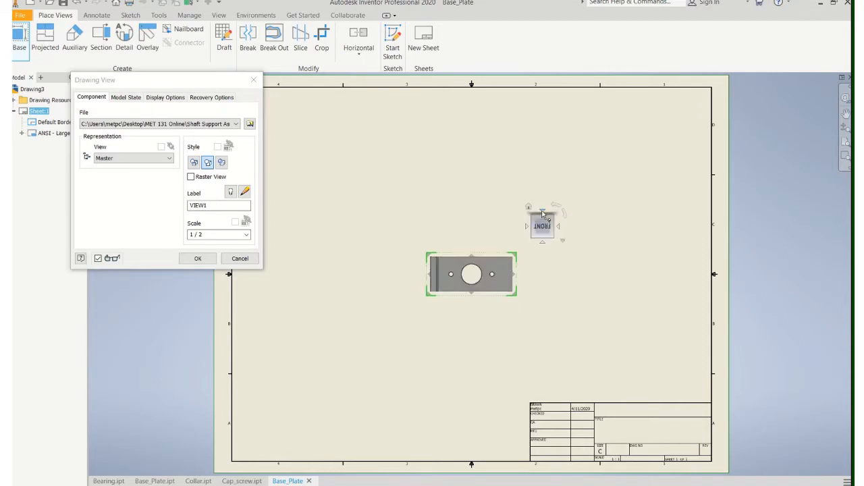
click(542, 214)
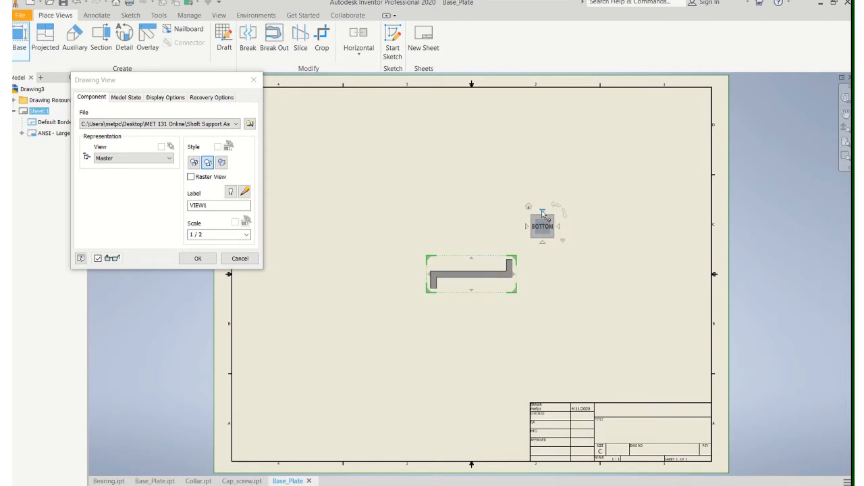
click(542, 214)
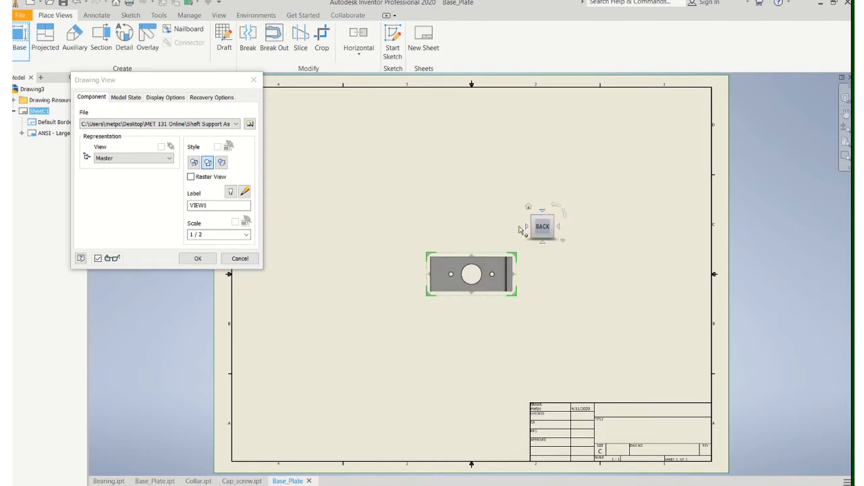
Place a projected view above the base view, one to its right and an isometric view diagonally above, and create them
click(450, 221)
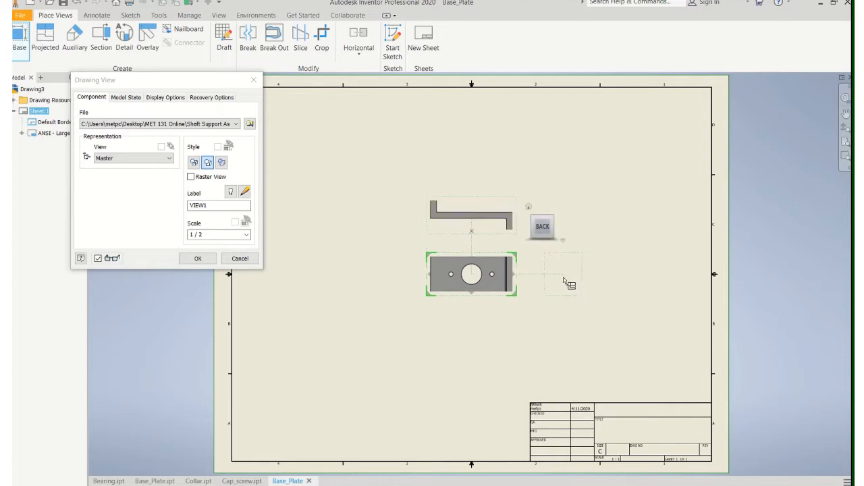
click(563, 281)
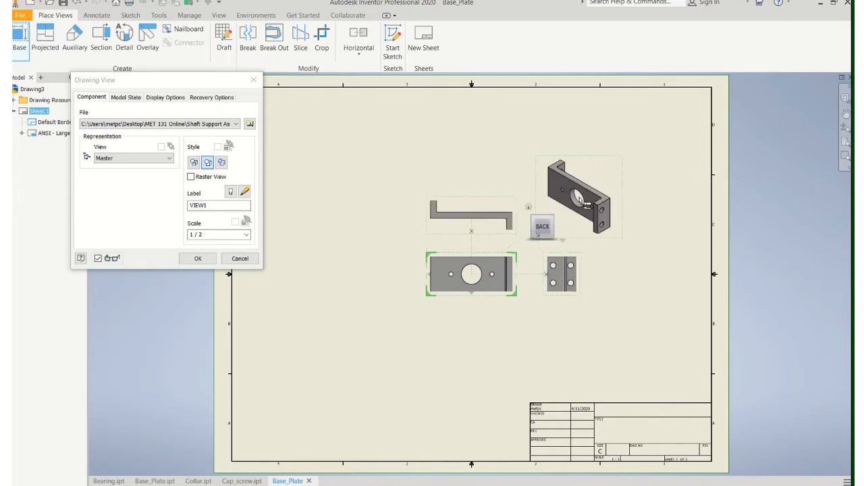
right_click(579, 198)
click(634, 201)
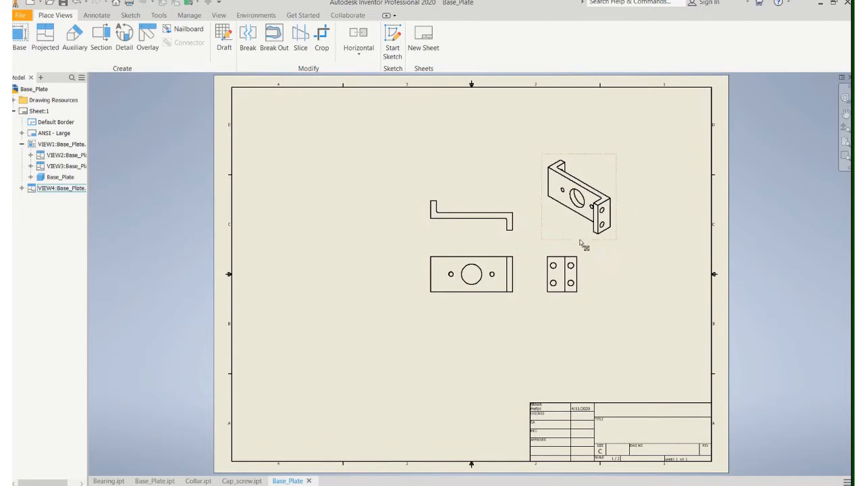
Move the four base plate views into the lower-left part of the sheet and fine-tune the spacing between them
drag(453, 298, 305, 405)
drag(301, 230, 301, 314)
drag(550, 379, 409, 382)
drag(552, 231, 414, 335)
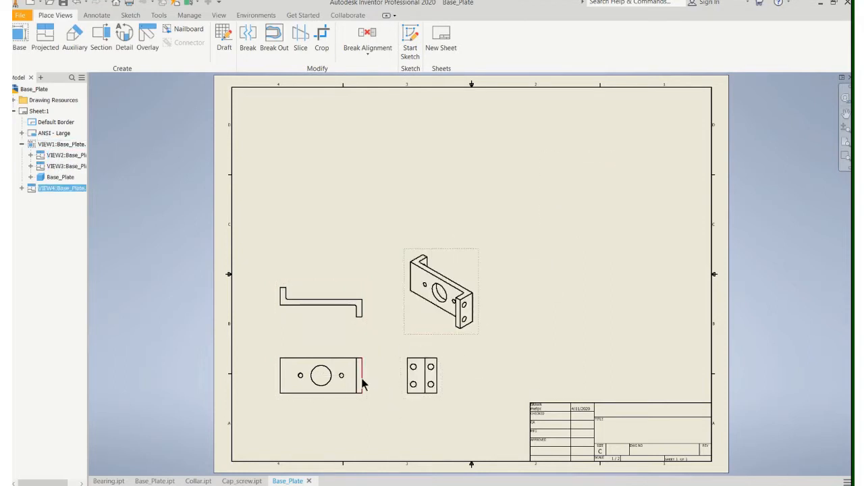
drag(331, 328, 335, 332)
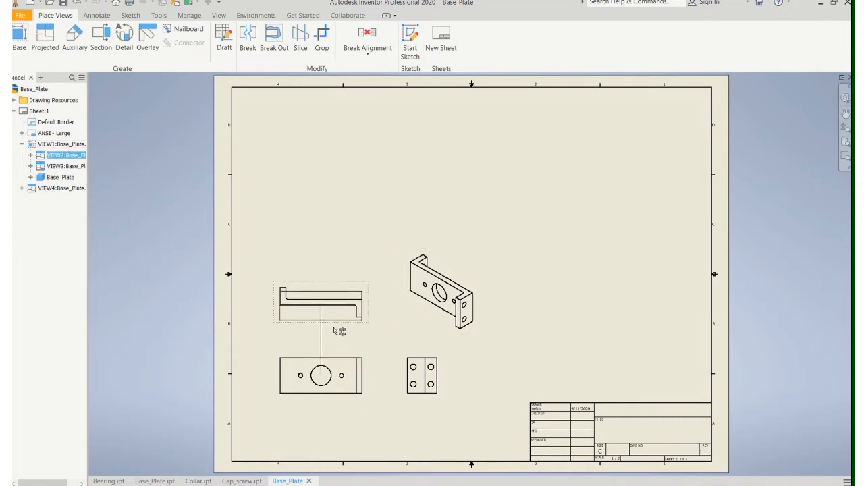
drag(424, 335, 425, 341)
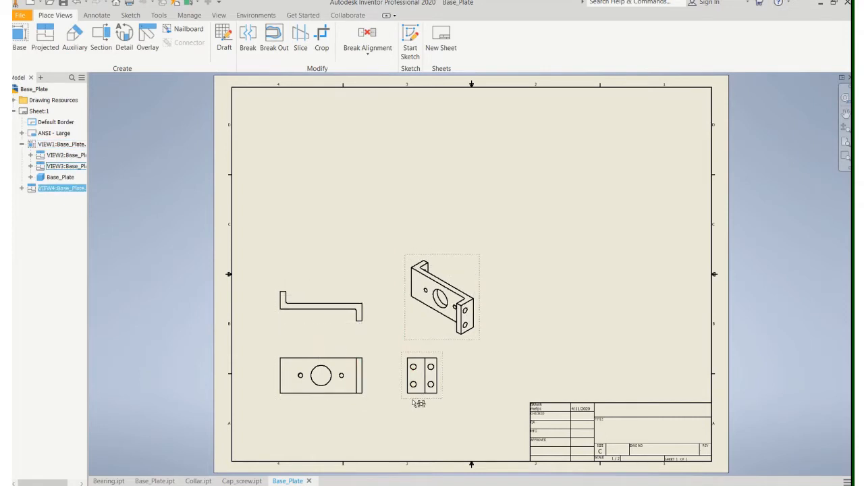
drag(412, 399, 416, 405)
drag(353, 403, 356, 411)
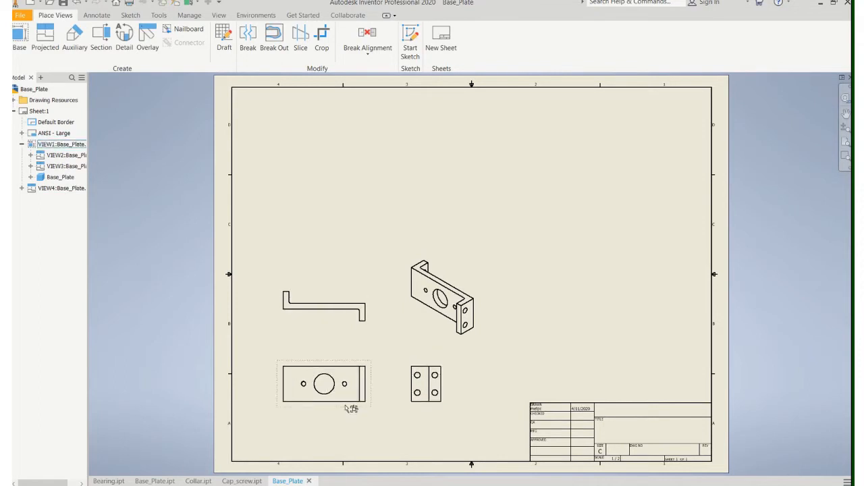
Edit the base view's style to show hidden lines in the orthographic views
right_click(346, 409)
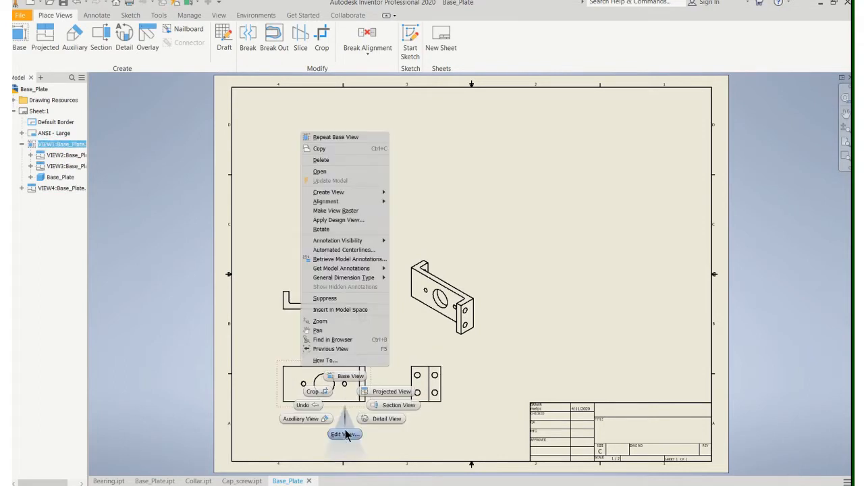
click(345, 435)
click(193, 162)
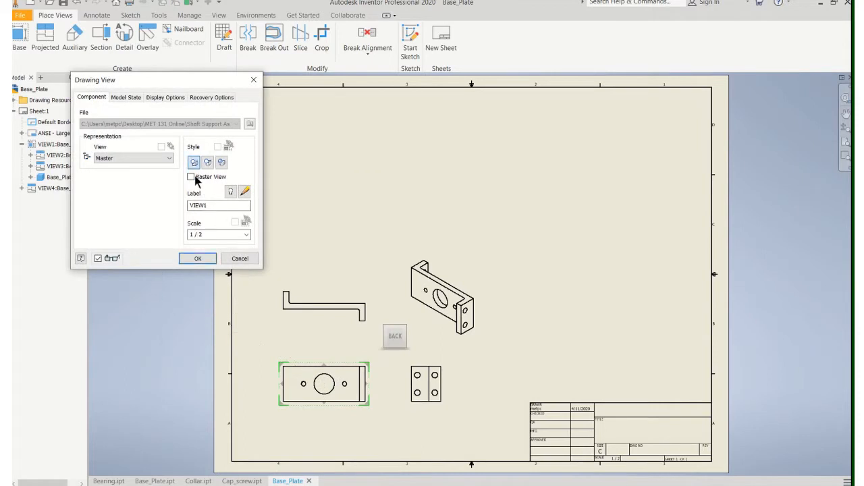
click(200, 259)
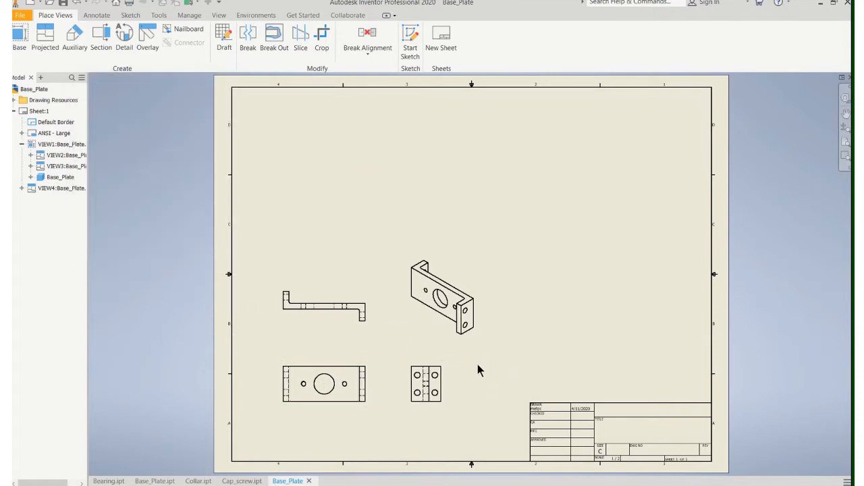
Add a text note below the front view reading "BASE PLATE" with "PT. #31_003" on the second line
scroll(476, 361, up, 3)
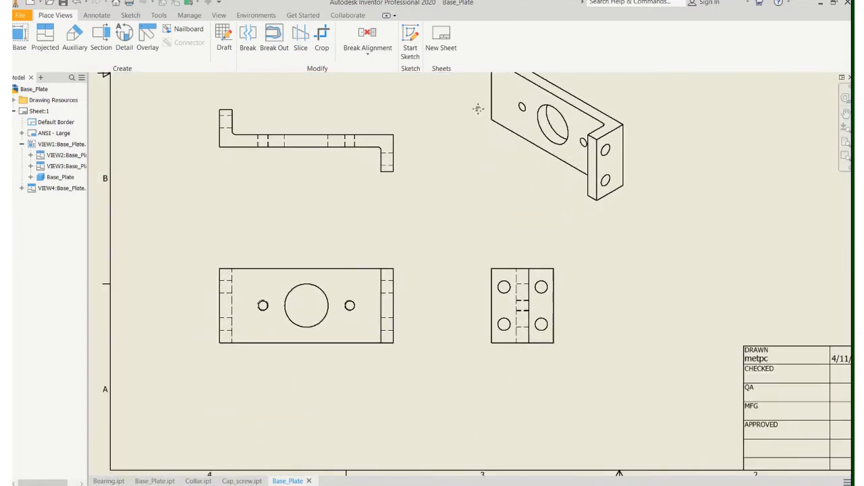
scroll(478, 108, down, 2)
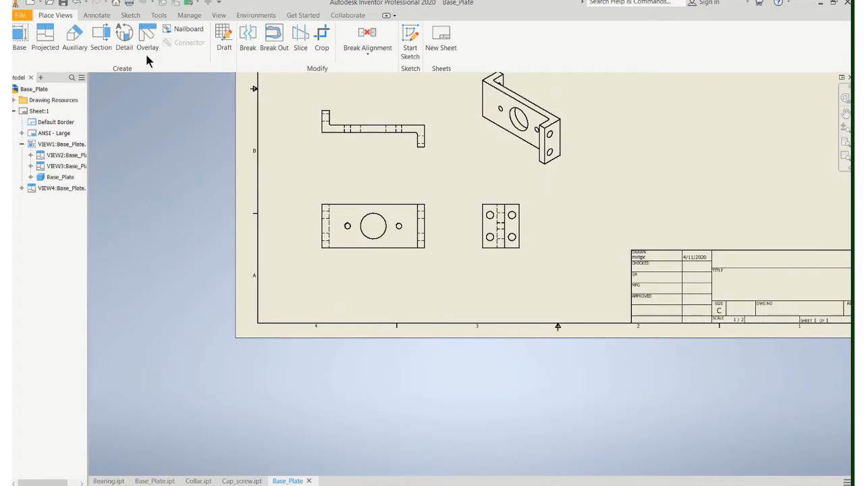
click(98, 16)
click(216, 34)
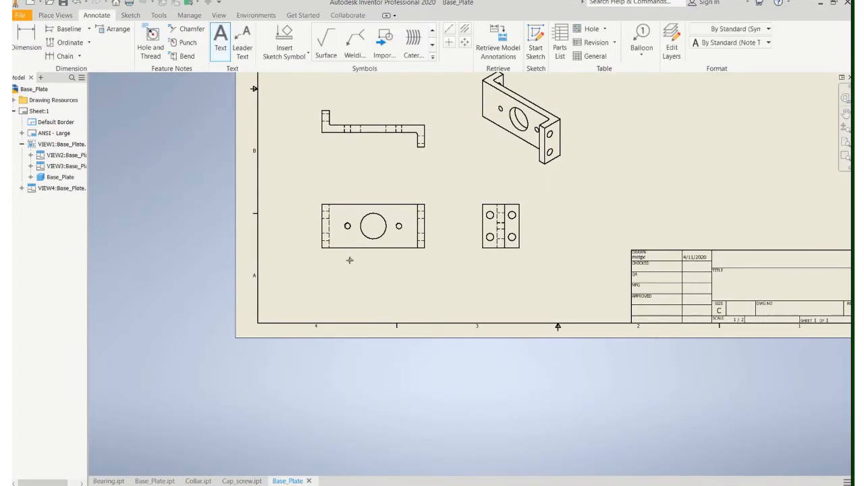
drag(350, 259, 488, 301)
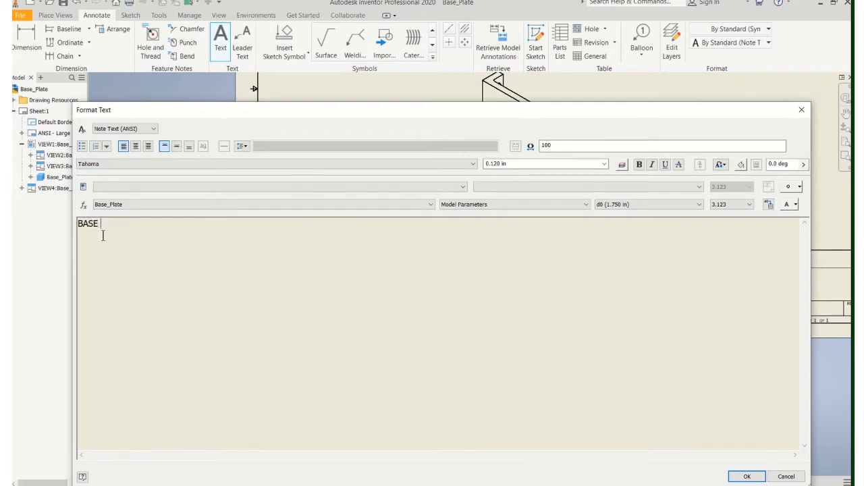
text(TE)
key(Return)
text(31_003)
Center both lines of the base plate note and set their text height to 0.240 in
drag(80, 224, 132, 237)
click(146, 252)
drag(77, 224, 135, 235)
click(136, 147)
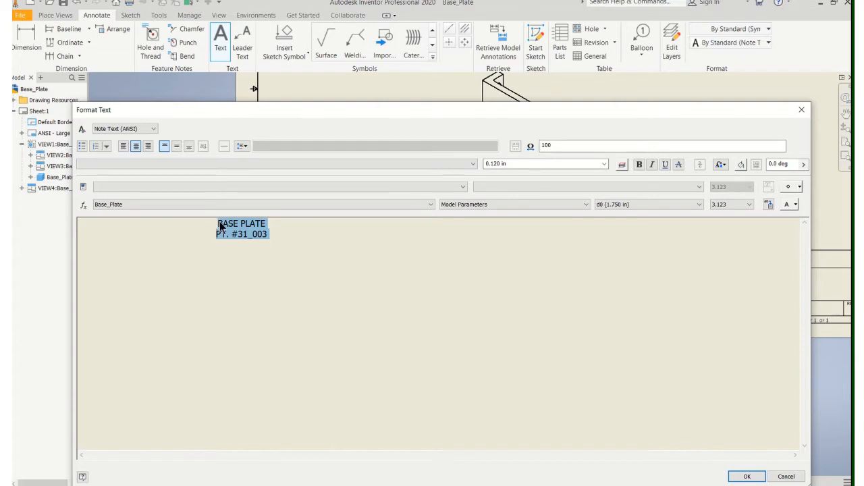
click(604, 164)
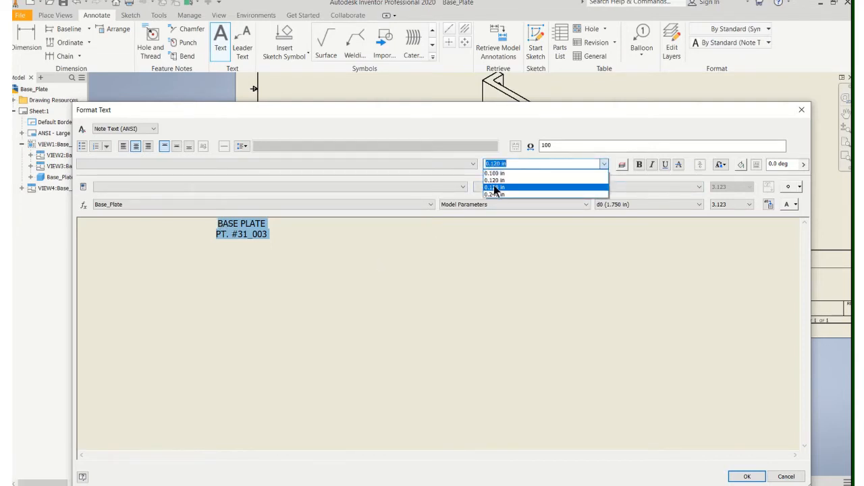
click(495, 194)
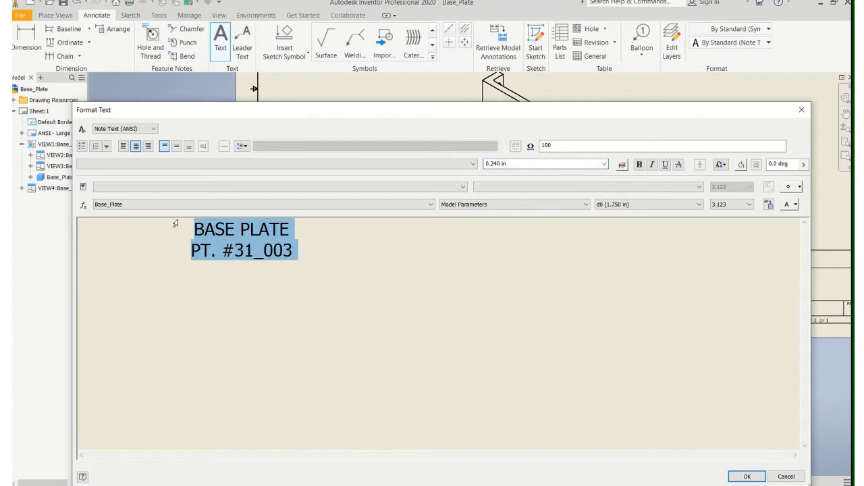
click(734, 477)
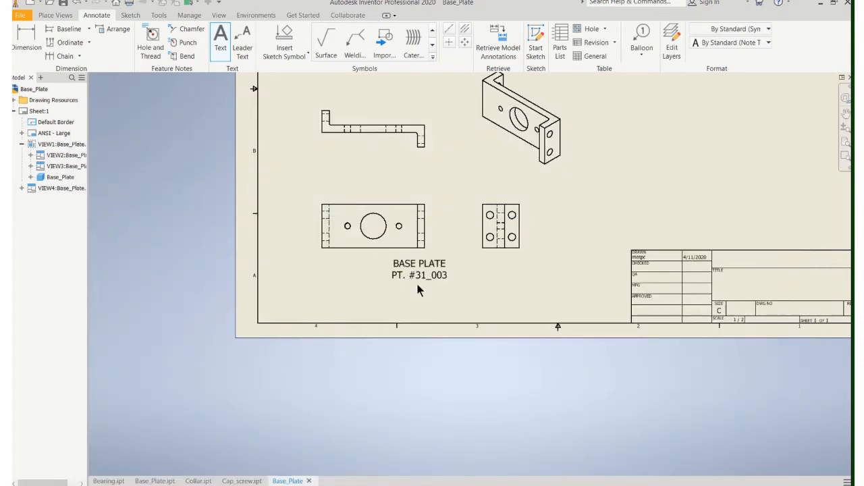
Finish the text command and shift the base plate note slightly lower beneath the front view
key(Escape)
drag(414, 279, 416, 288)
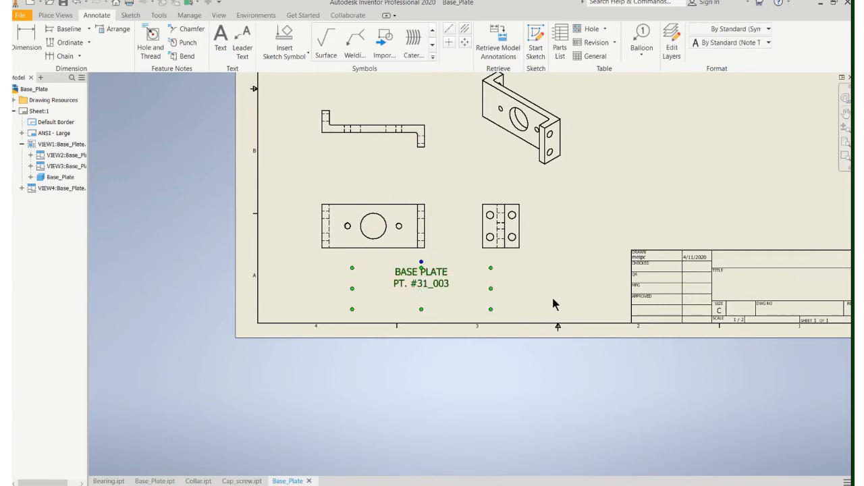
click(552, 298)
Start a base view of Bearing.ipt at 1/2 scale and orient its front view with the flange lying horizontally
scroll(528, 257, down, 3)
mouse_move(526, 259)
middle_down()
mouse_move(481, 298)
mouse_move(351, 361)
mouse_move(357, 368)
middle_up()
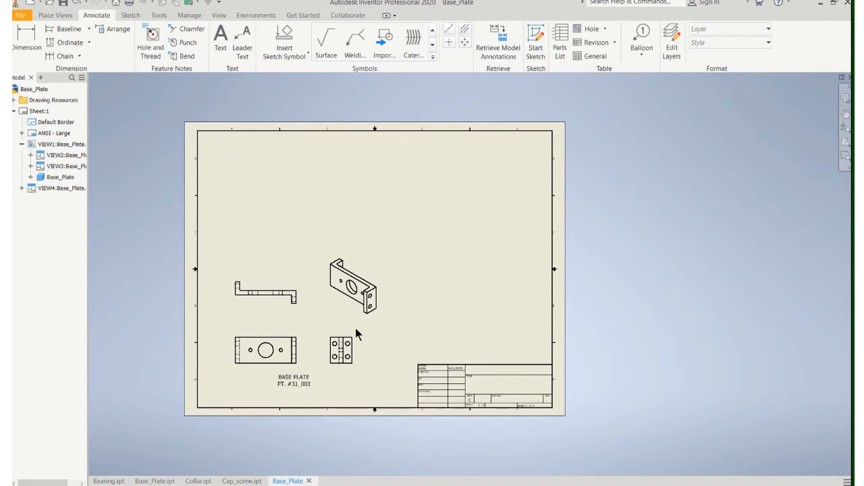
click(43, 14)
click(19, 41)
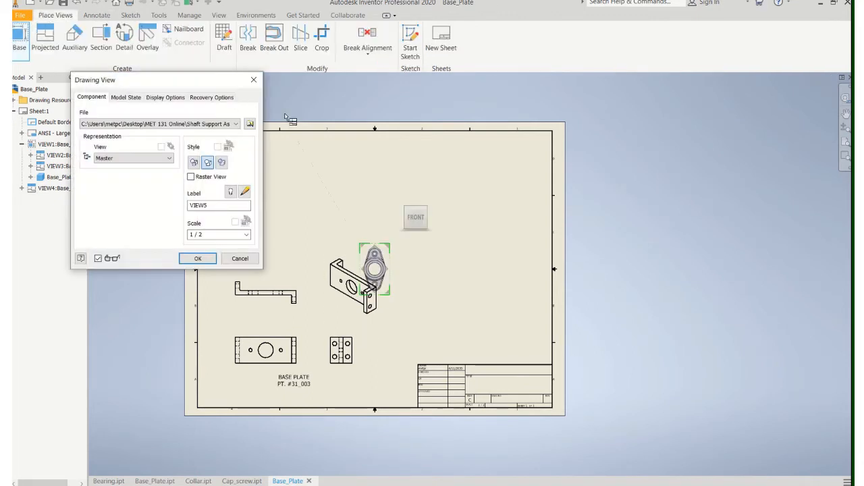
click(236, 124)
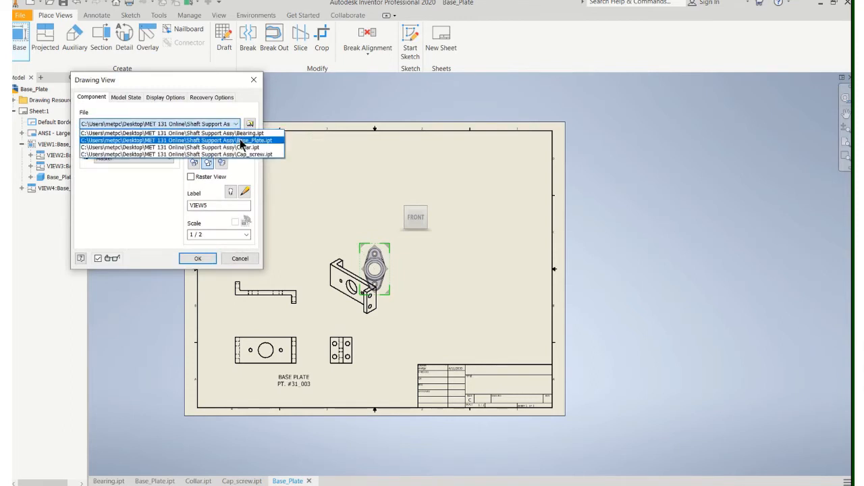
click(243, 141)
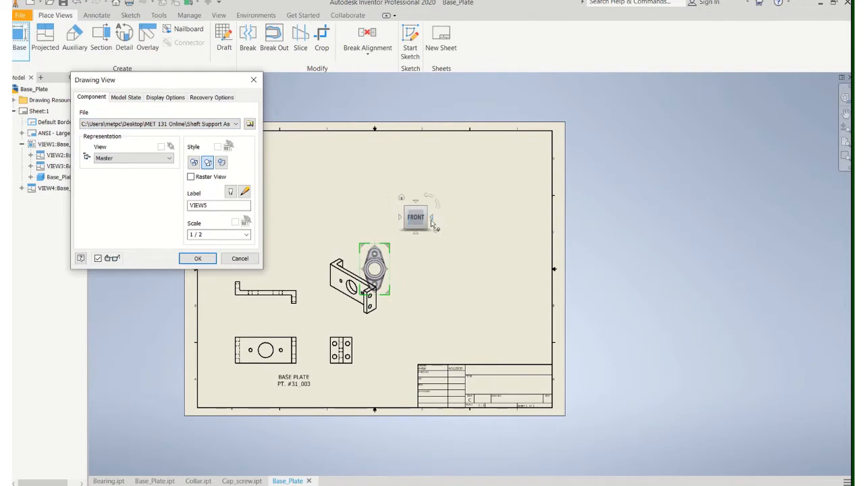
click(438, 202)
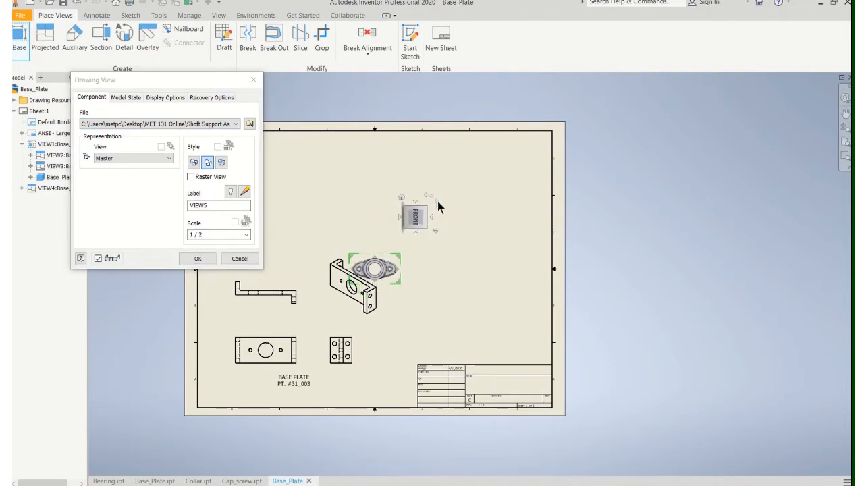
click(416, 234)
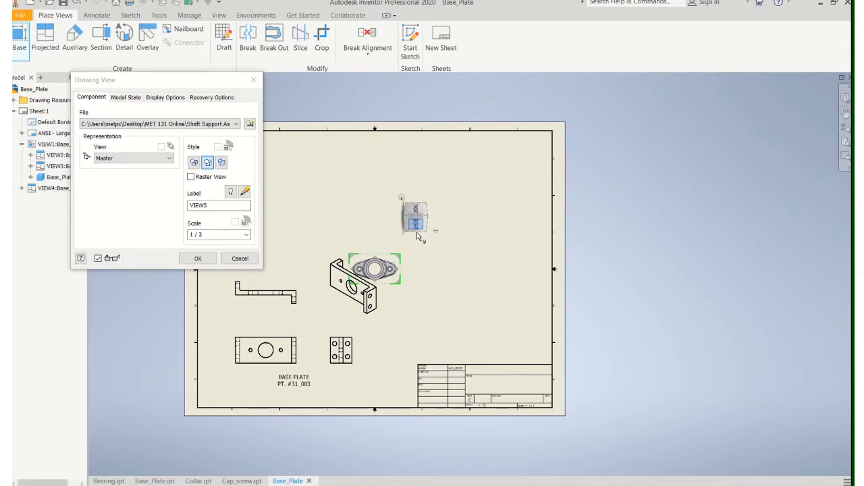
click(417, 234)
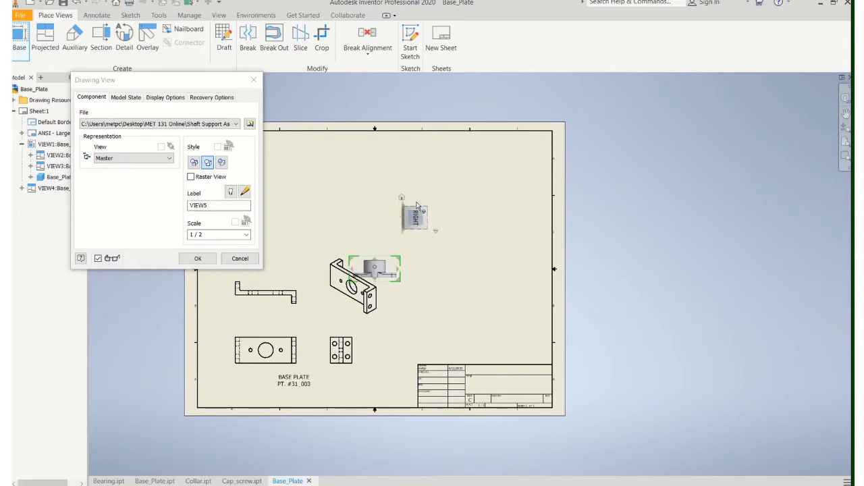
Place the bearing's base view above the base plate views, add projected views above, to its right and isometric, and create them
drag(400, 269, 335, 219)
click(324, 181)
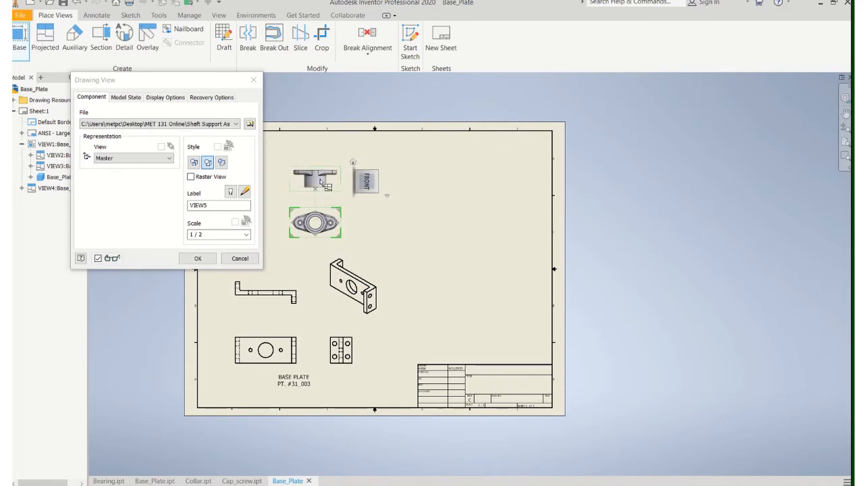
click(380, 217)
click(399, 169)
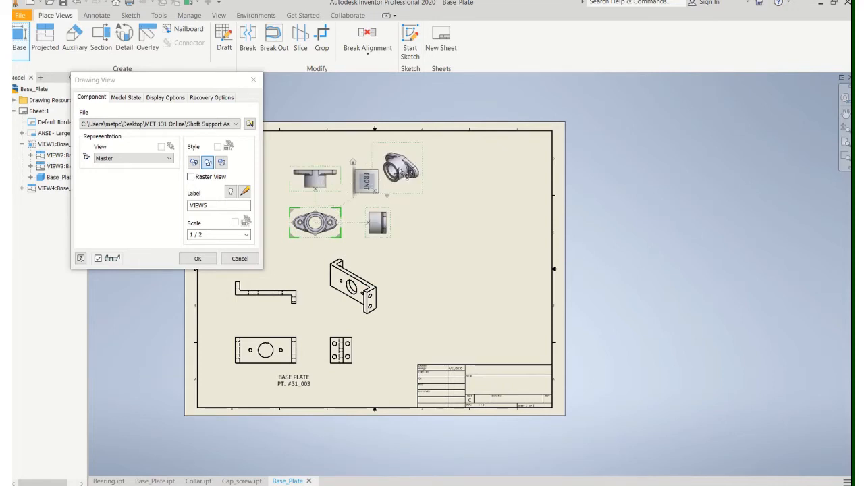
right_click(398, 168)
click(454, 170)
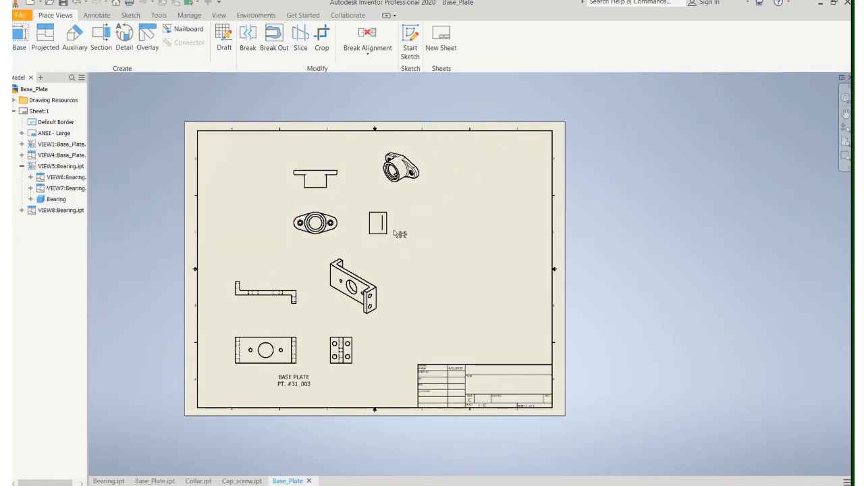
Move the bearing's front, side and isometric views leftward so they sit above the base plate views
scroll(340, 230, up, 2)
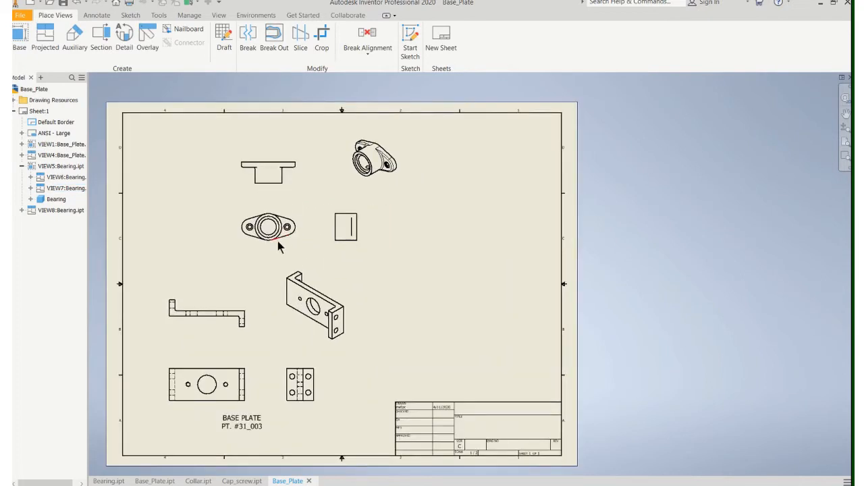
drag(268, 246, 206, 244)
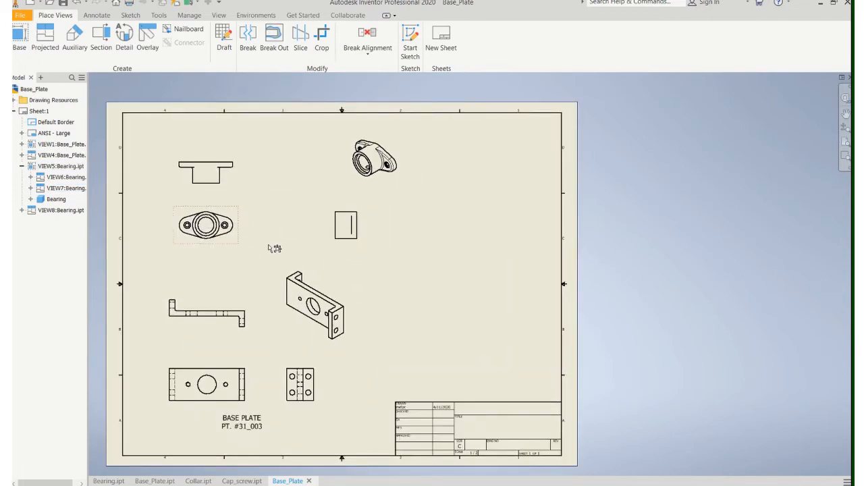
drag(336, 233, 274, 233)
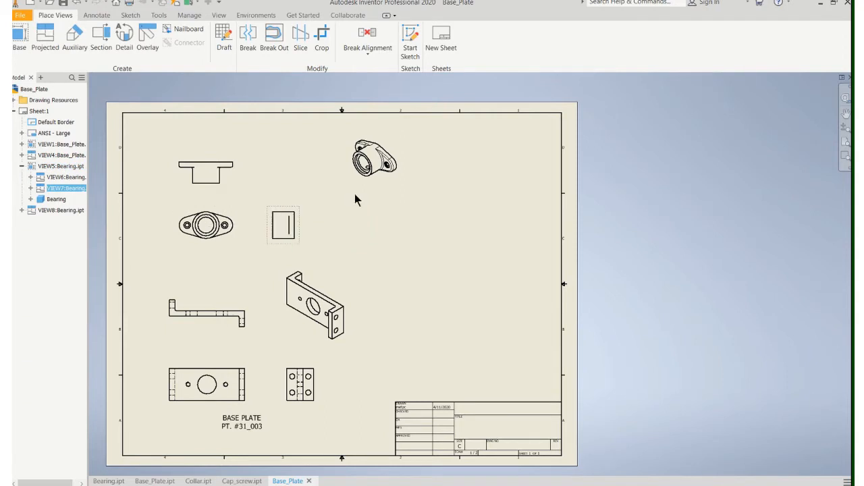
drag(318, 187, 278, 189)
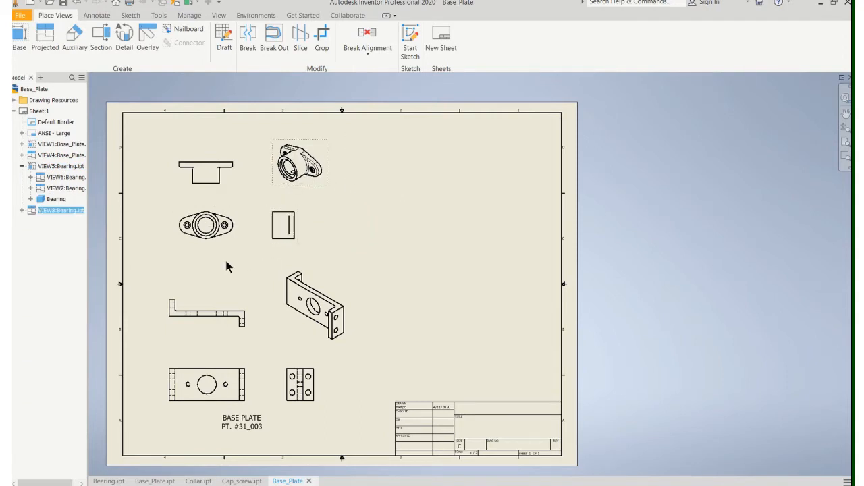
Show hidden lines in the bearing's orthographic views and shift its front and top views upward on the sheet
right_click(203, 225)
click(199, 255)
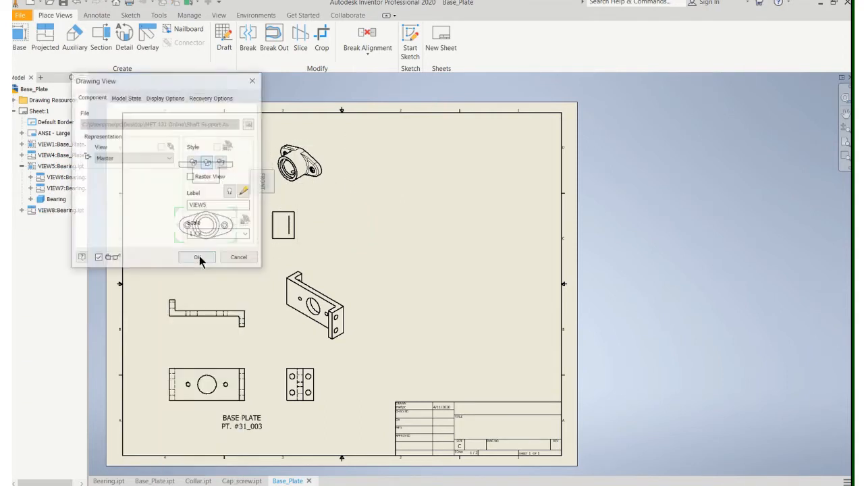
click(194, 162)
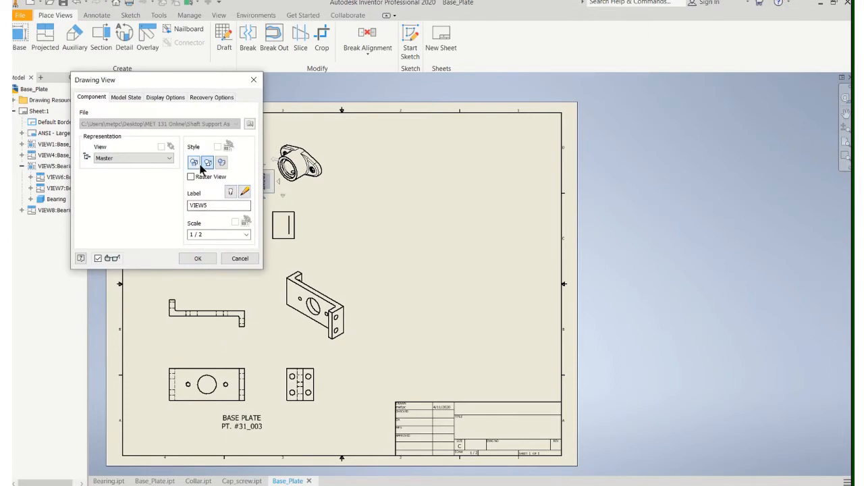
click(196, 258)
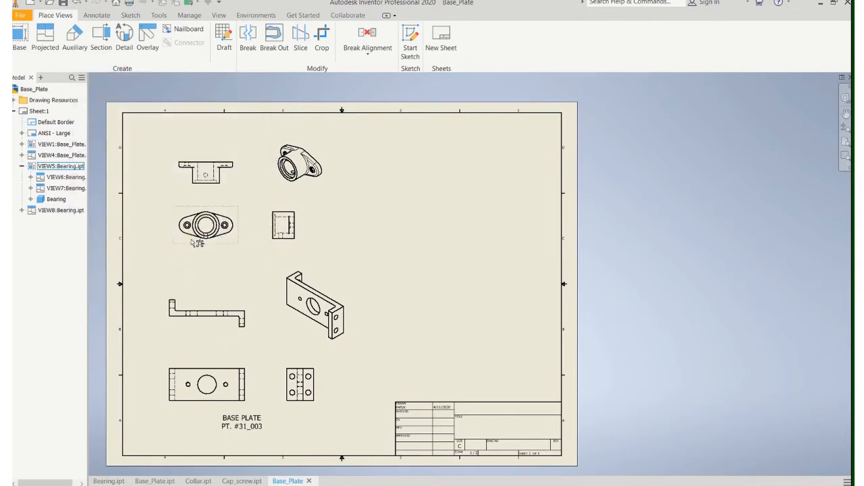
drag(191, 240, 193, 229)
drag(189, 190, 190, 171)
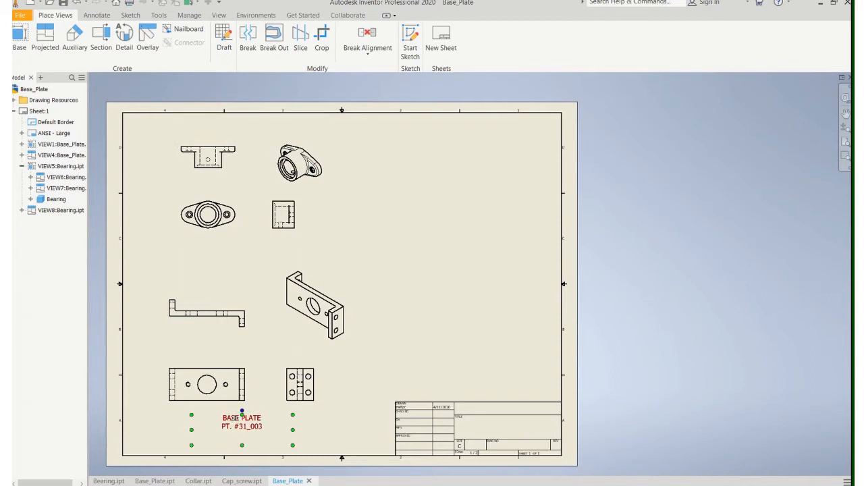
Copy the base plate note, paste it below the bearing's front view, delete the extra copy and adjust the remaining one's position
right_click(236, 420)
click(248, 391)
right_click(185, 245)
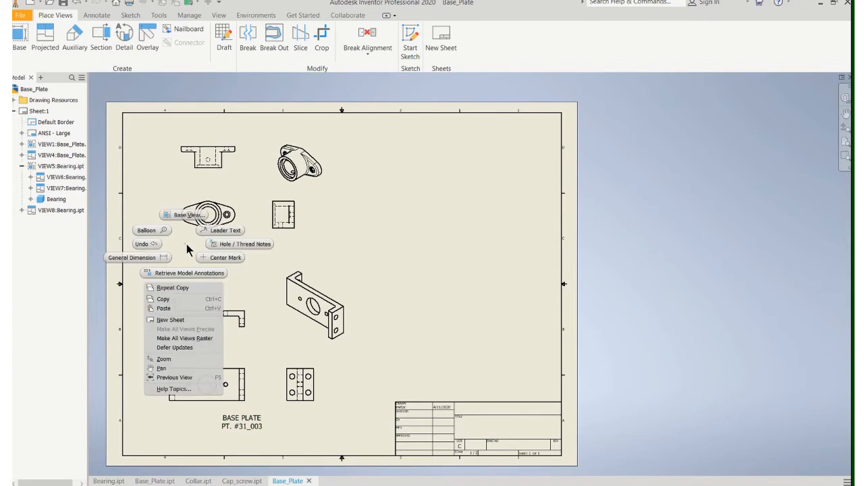
click(163, 309)
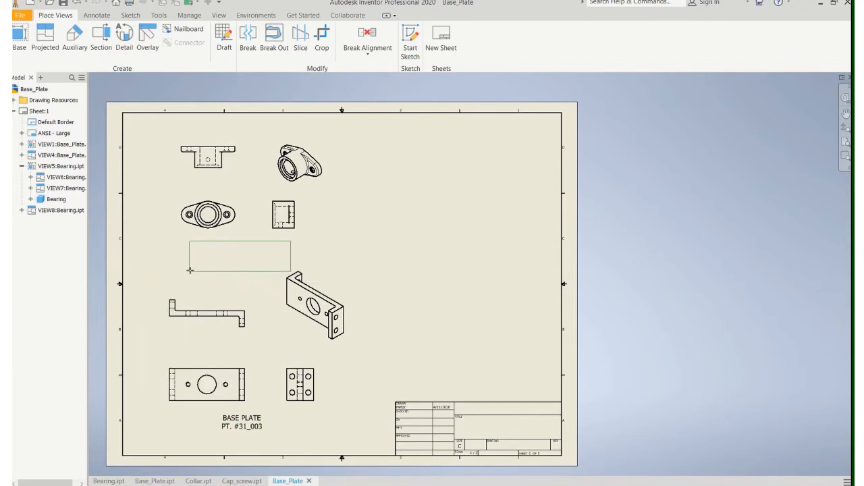
click(161, 258)
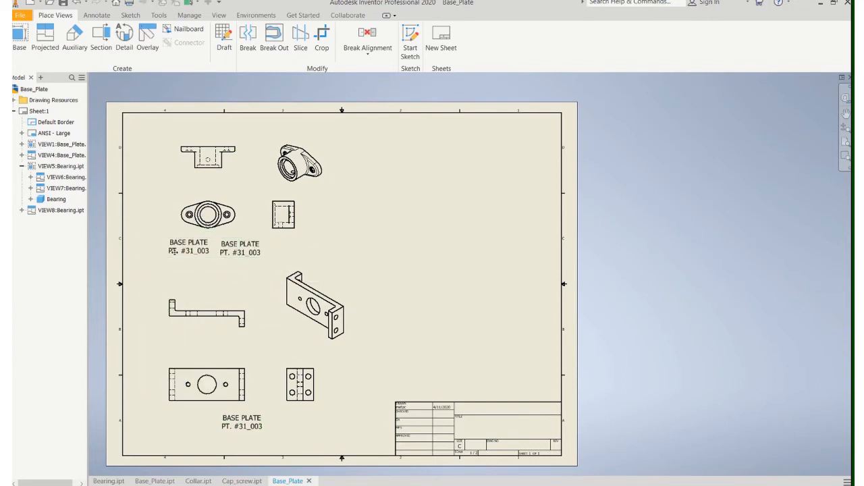
key(Delete)
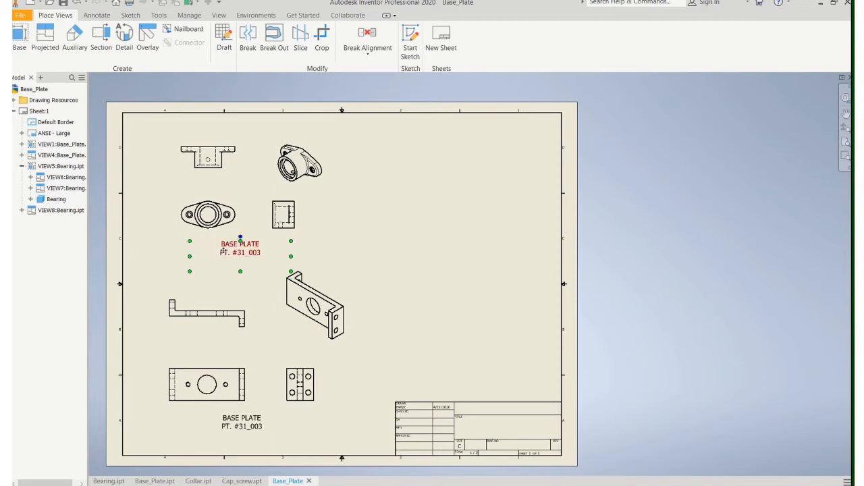
drag(224, 251, 221, 255)
Change the pasted note's text to "BEARING" with "PT. #31_002" on the second line
double_click(219, 251)
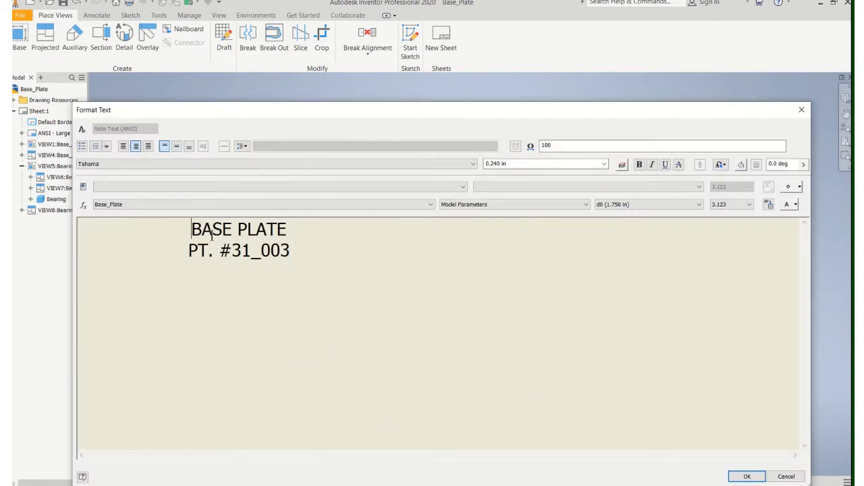
key(Delete)
key(Delete)
key(Delete)
key(Delete)
key(Delete)
key(Delete)
key(Delete)
key(Delete)
key(Delete)
key(Delete)
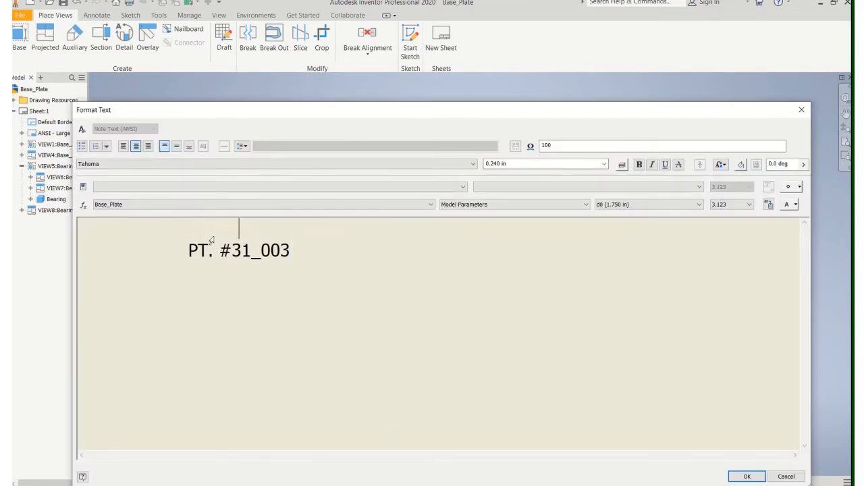
text(BEARING)
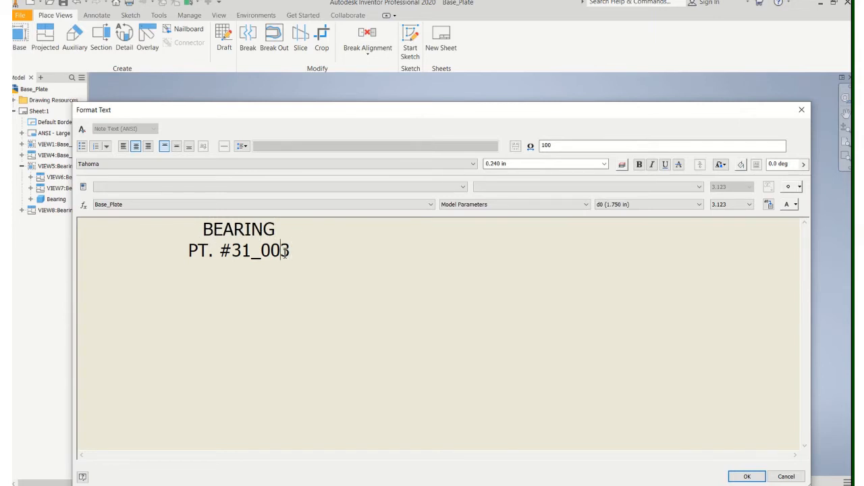
key(Delete)
text(2)
click(746, 477)
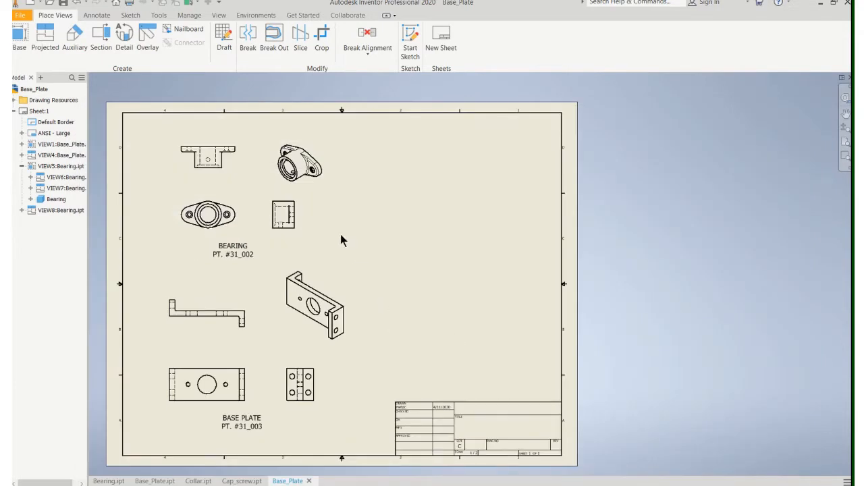
Create a 1/2 scale front base view of Collar.ipt mid-sheet, with projected views above, to its right and isometric
click(20, 38)
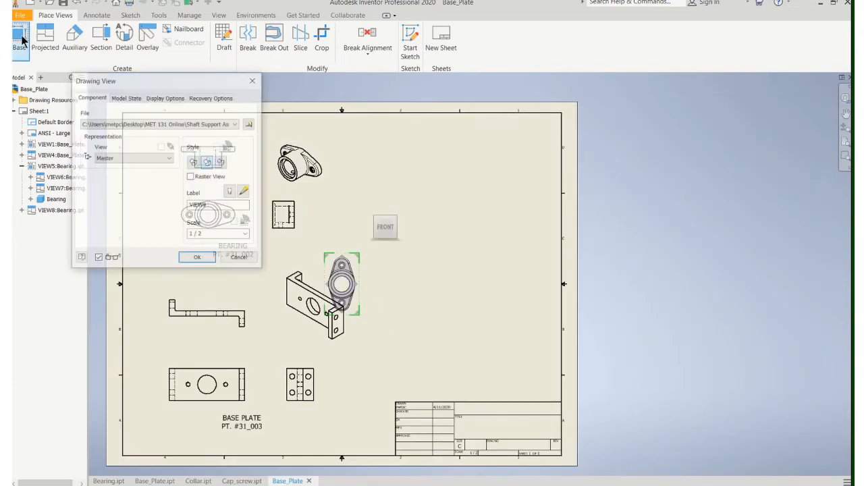
click(235, 124)
click(245, 146)
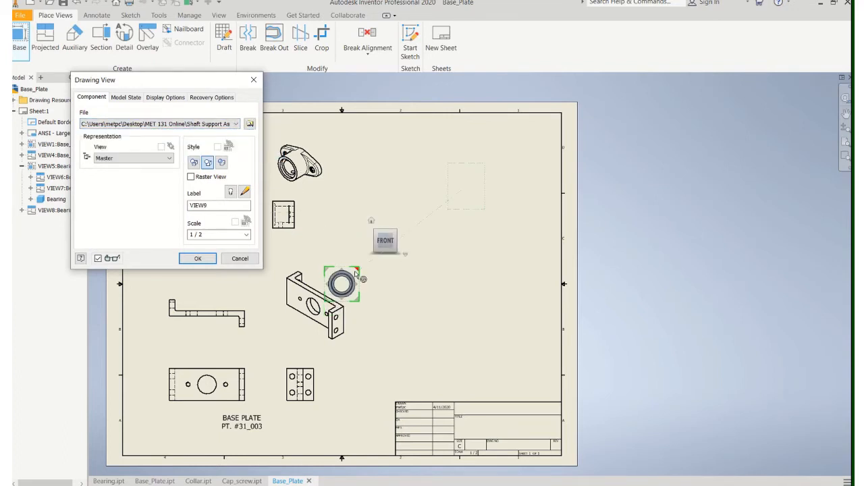
click(384, 289)
click(341, 232)
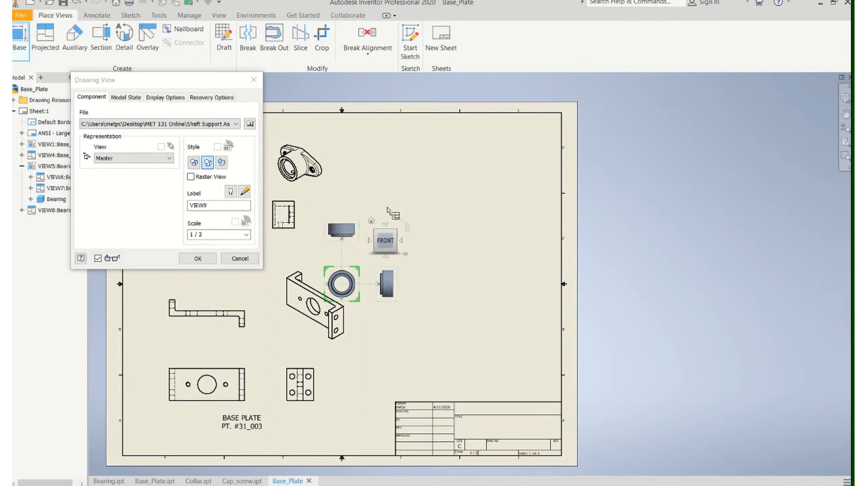
click(405, 208)
right_click(405, 208)
click(388, 238)
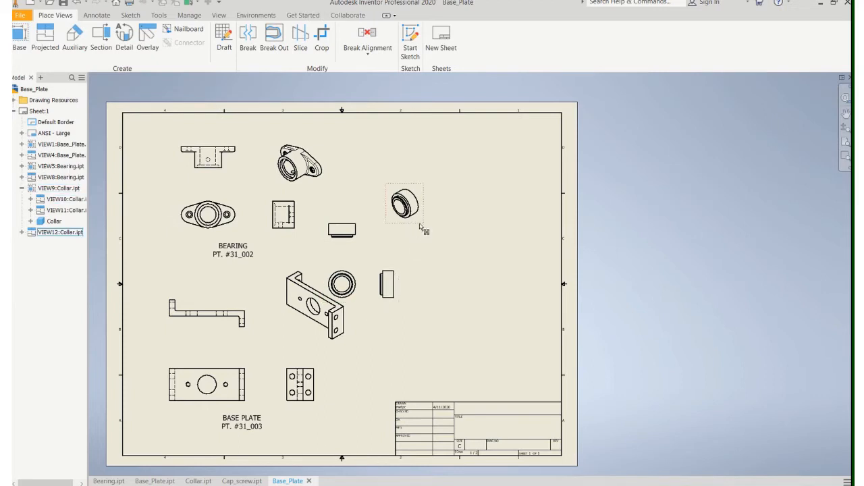
Move the collar's front, top, side and isometric views into the sheet's upper-right area, closing up the spacing between them
drag(423, 222, 530, 181)
drag(396, 276, 521, 248)
drag(362, 306, 460, 276)
drag(456, 221, 455, 163)
drag(496, 238, 507, 237)
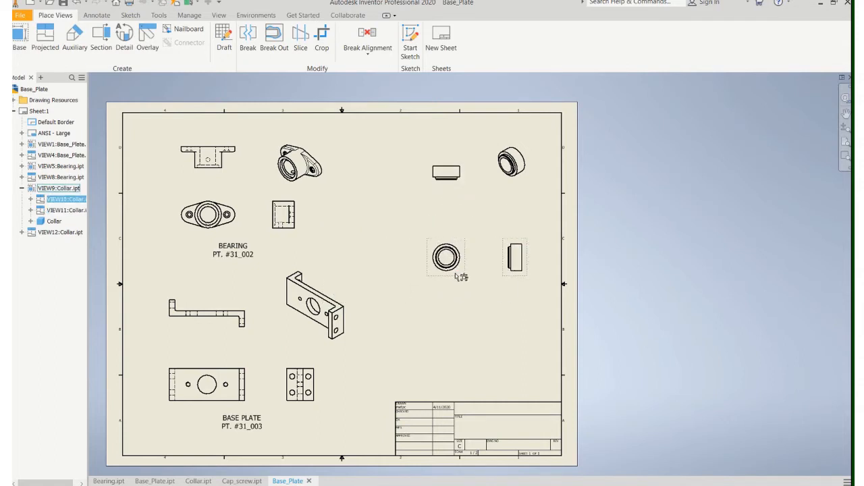
drag(455, 275, 463, 239)
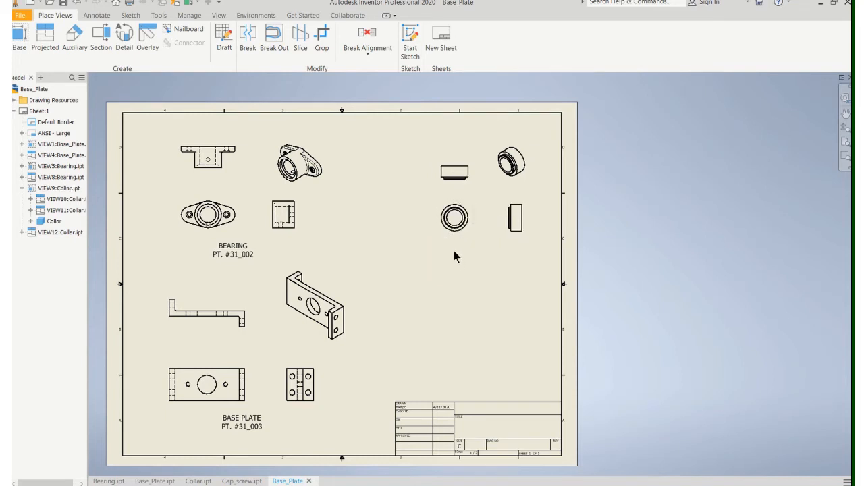
Show hidden lines in the collar's front view and its orthographic projections
click(451, 237)
right_click(448, 236)
click(447, 254)
click(194, 162)
click(198, 258)
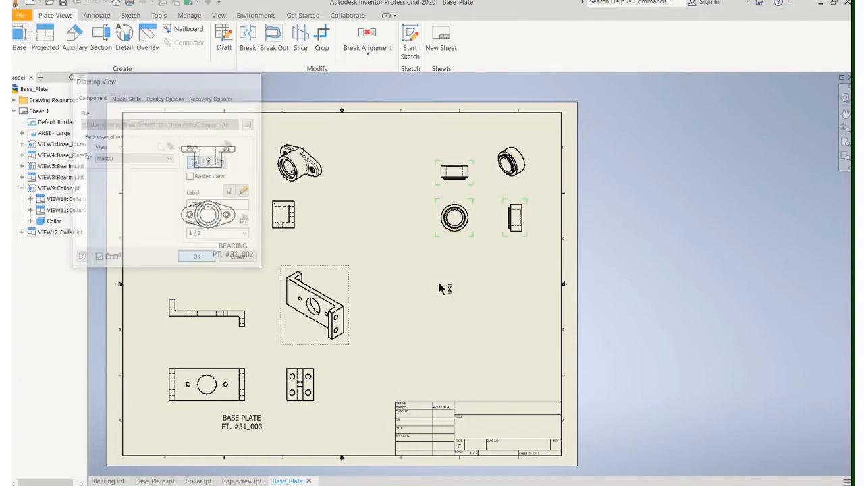
Delete the collar's top view
click(454, 172)
key(Delete)
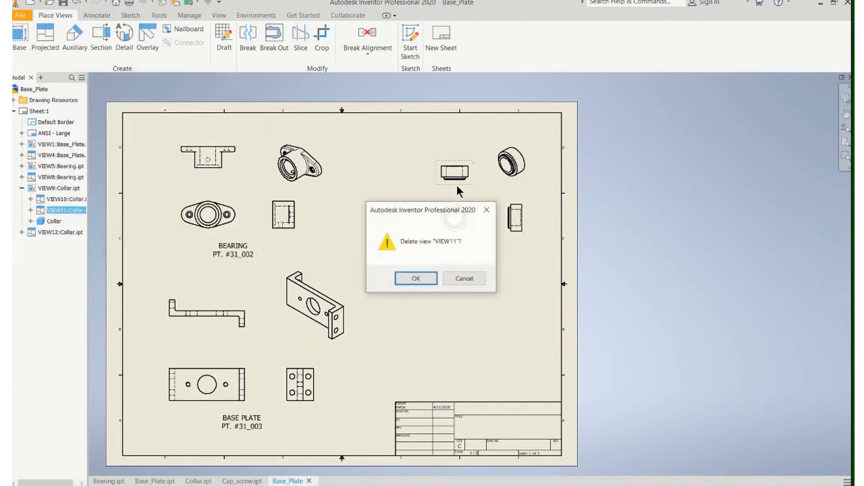
click(418, 279)
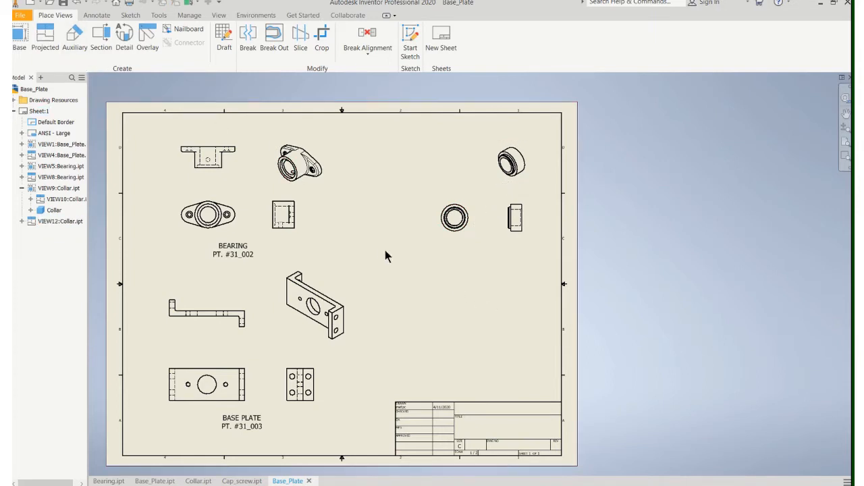
Copy an existing part note and paste it below the collar's front and side views
click(234, 247)
right_click(236, 247)
click(245, 260)
right_click(449, 260)
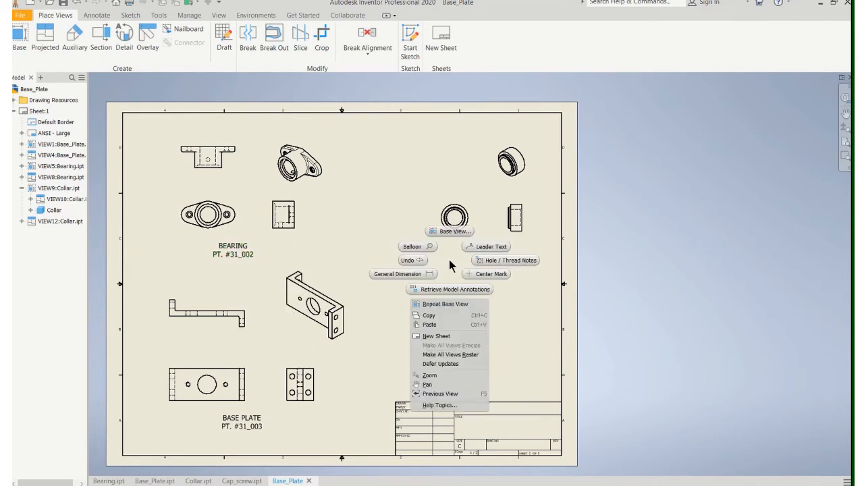
click(442, 324)
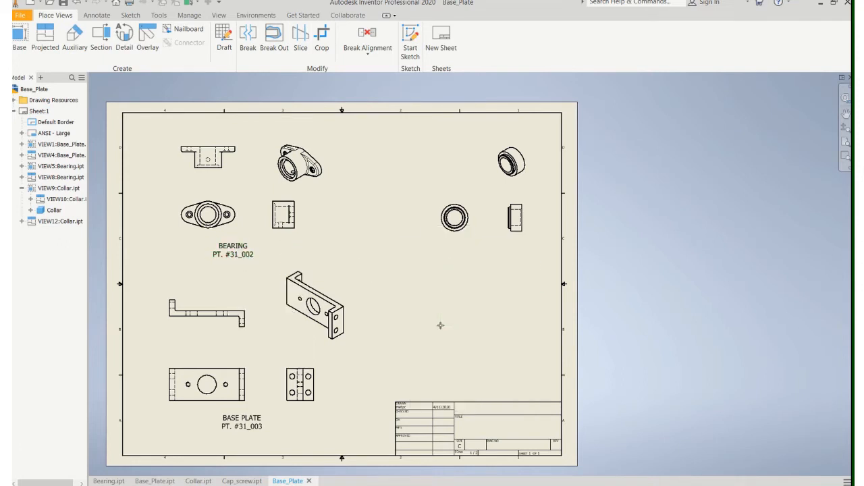
click(432, 277)
click(471, 250)
Change the pasted note's text to "COLLAR" with "PT. #31_001" on the second line
double_click(471, 249)
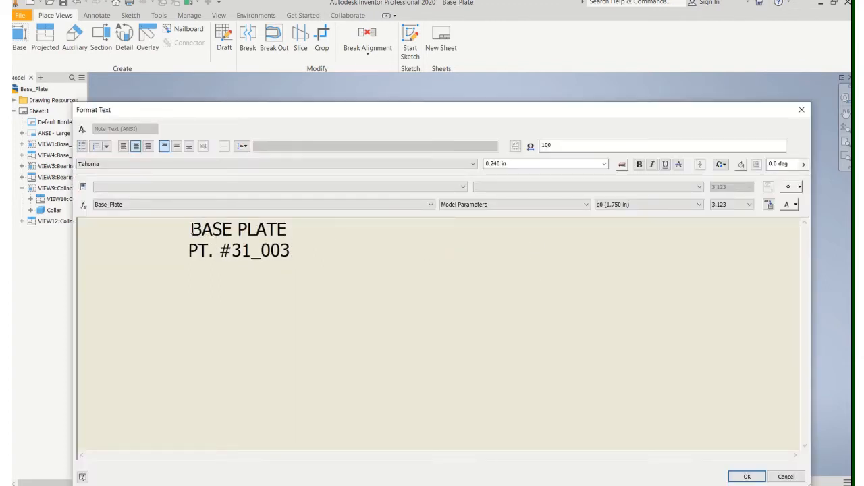
key(Delete)
key(Delete)
key(Delete)
key(Delete)
key(Delete)
key(Delete)
key(Delete)
key(Delete)
key(Delete)
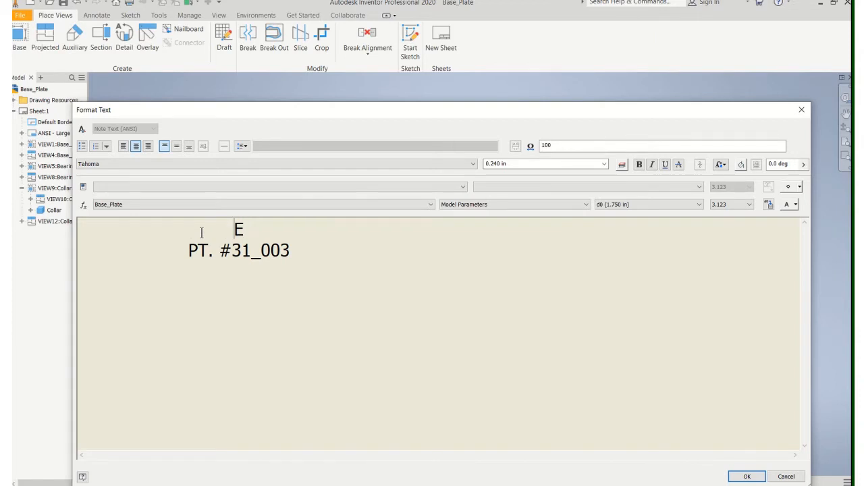
key(Delete)
text(COLLAR)
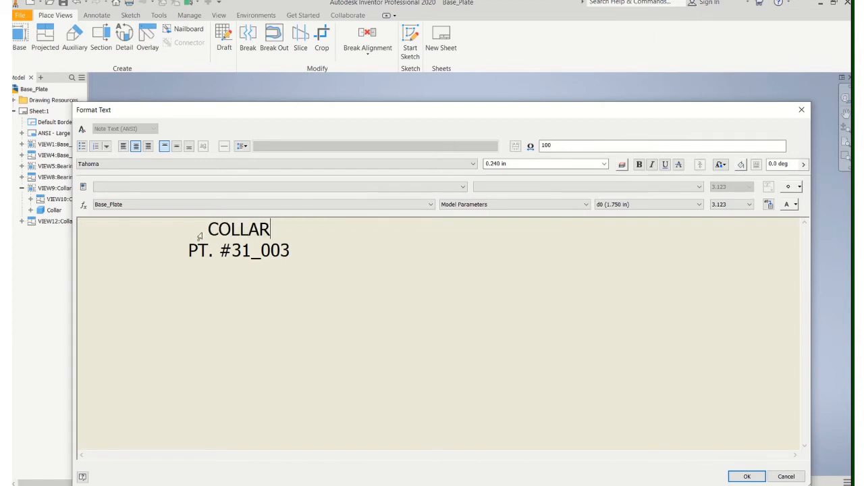
click(282, 252)
key(Delete)
text(`)
key(BackSpace)
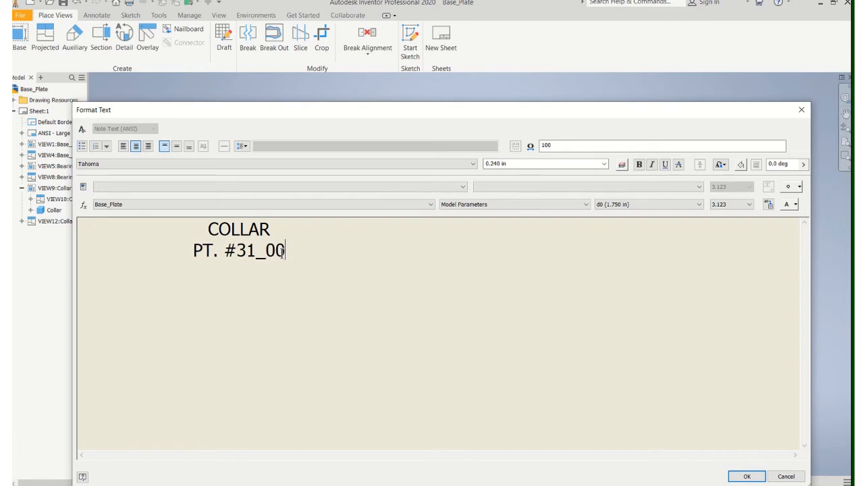
text(1)
click(760, 476)
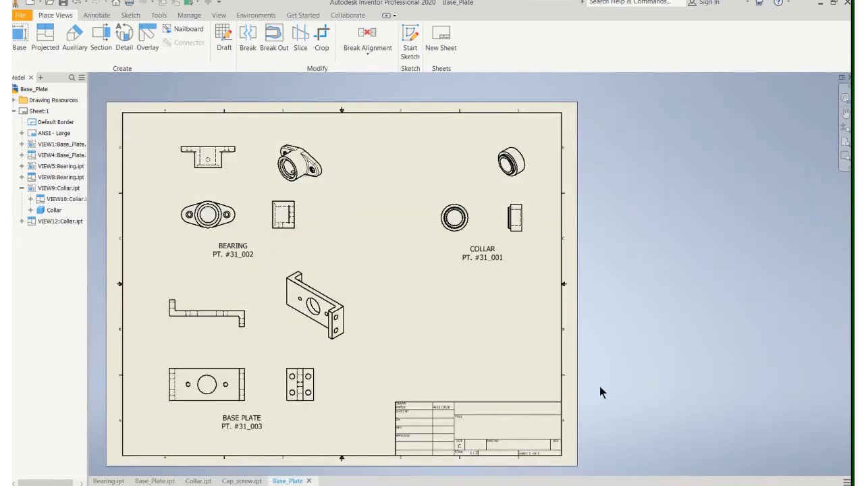
Start a base view of the Cap_screw part and set its scale to 2:1
click(20, 37)
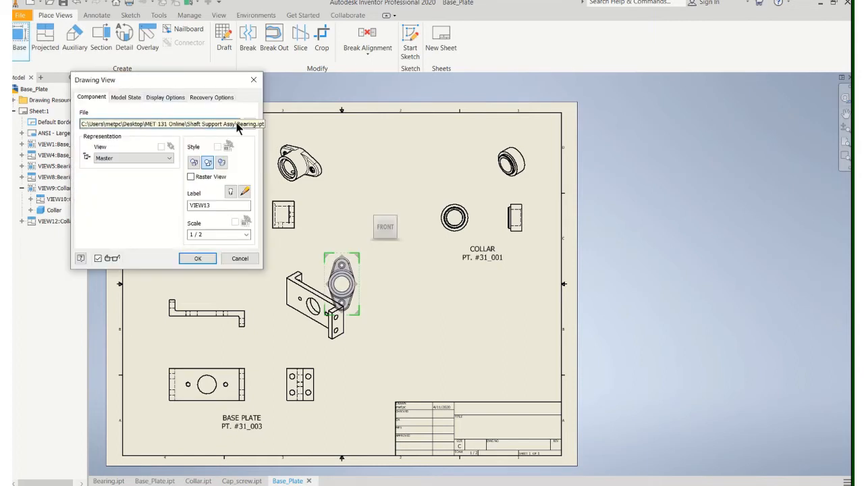
click(237, 124)
click(240, 148)
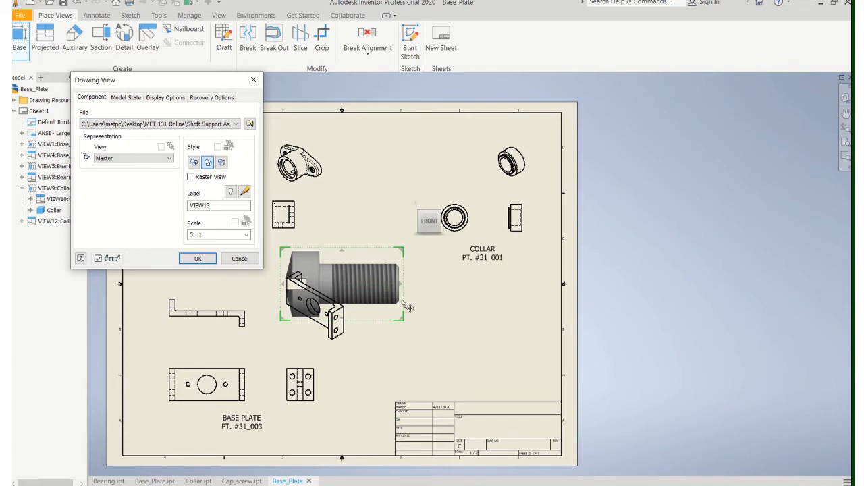
click(247, 234)
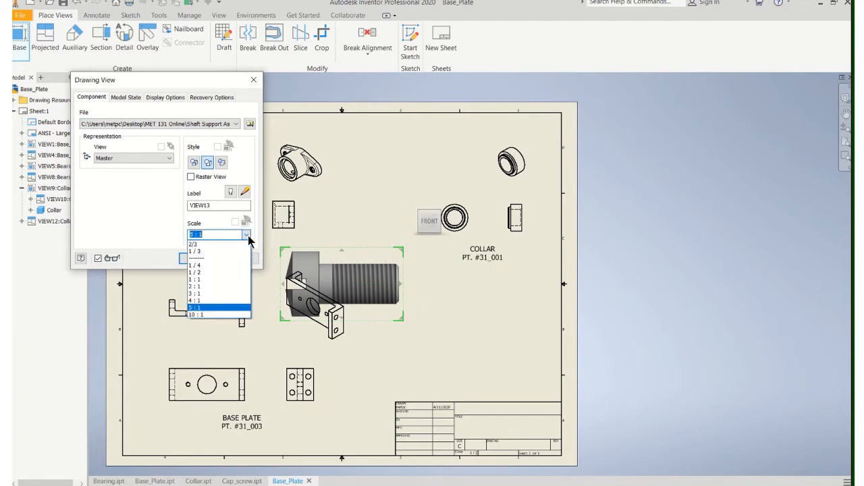
click(212, 272)
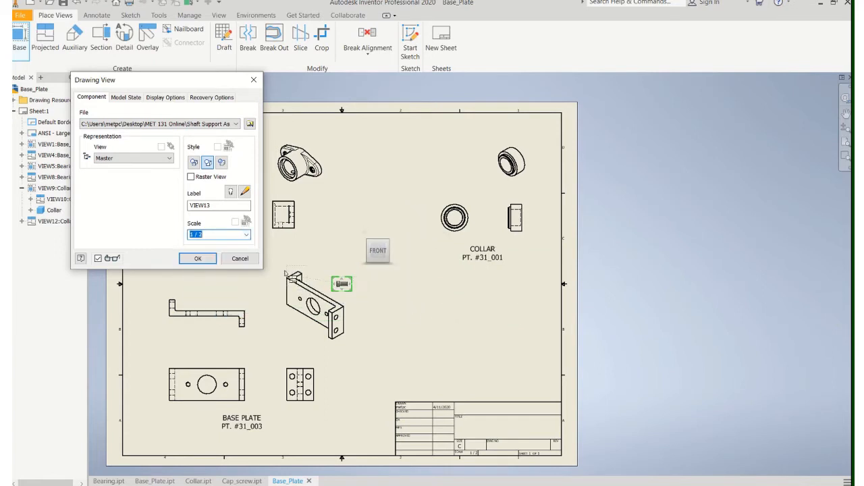
click(246, 234)
click(206, 279)
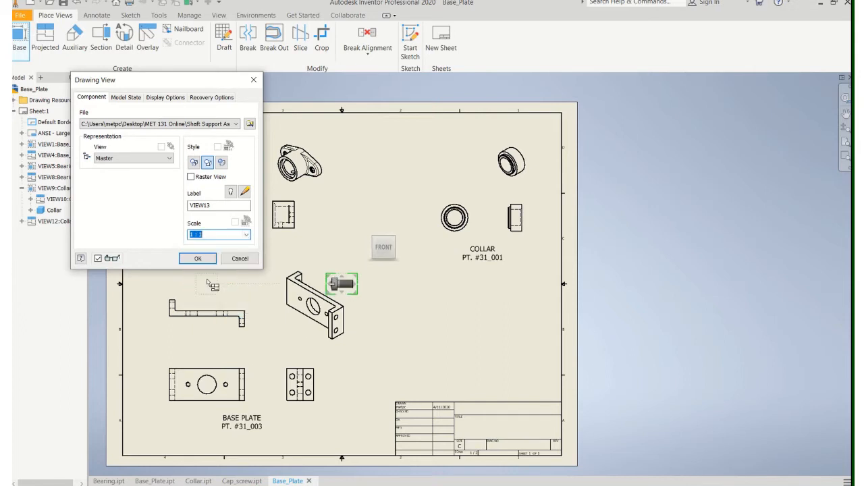
click(247, 235)
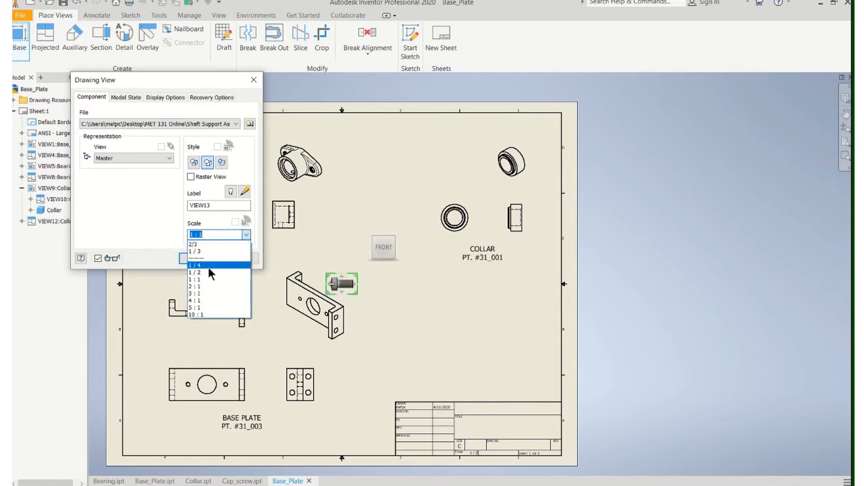
click(207, 286)
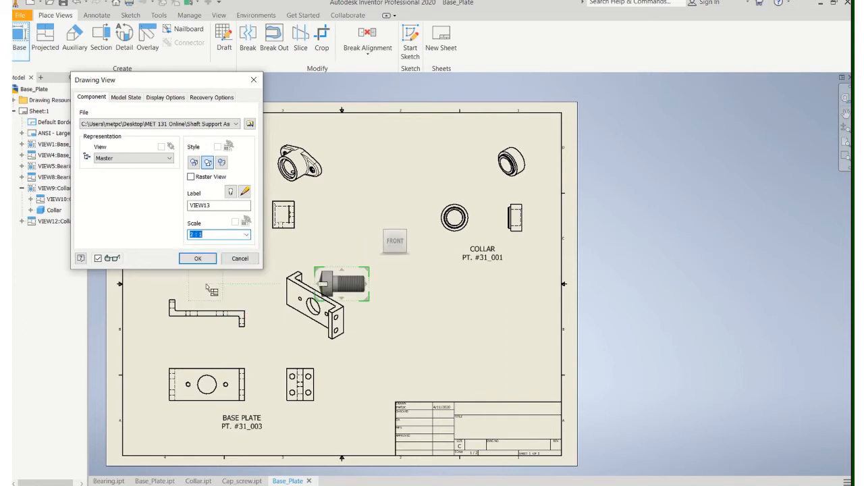
Turn the cap screw's base view to the back orientation and create projected views to its right, above and isometric
click(405, 298)
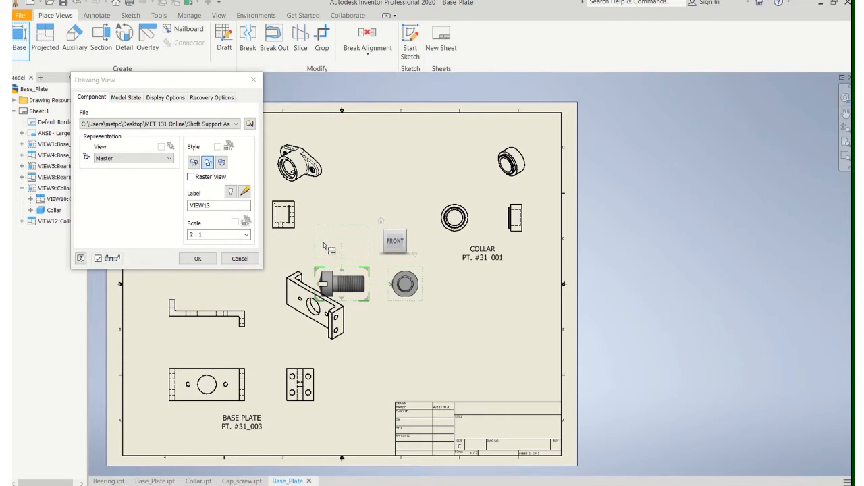
click(412, 245)
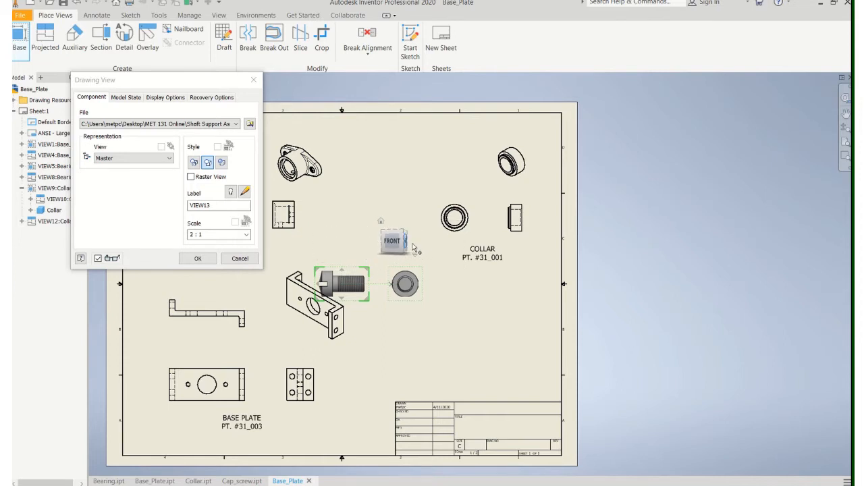
click(412, 243)
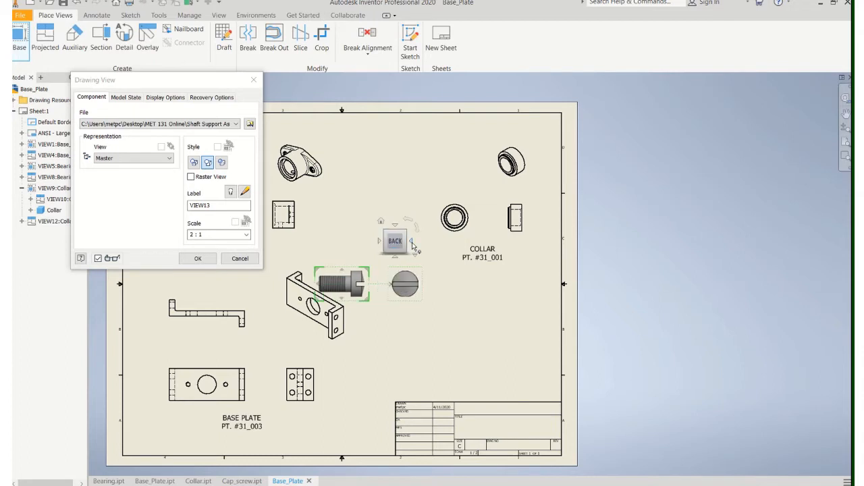
click(345, 234)
right_click(406, 202)
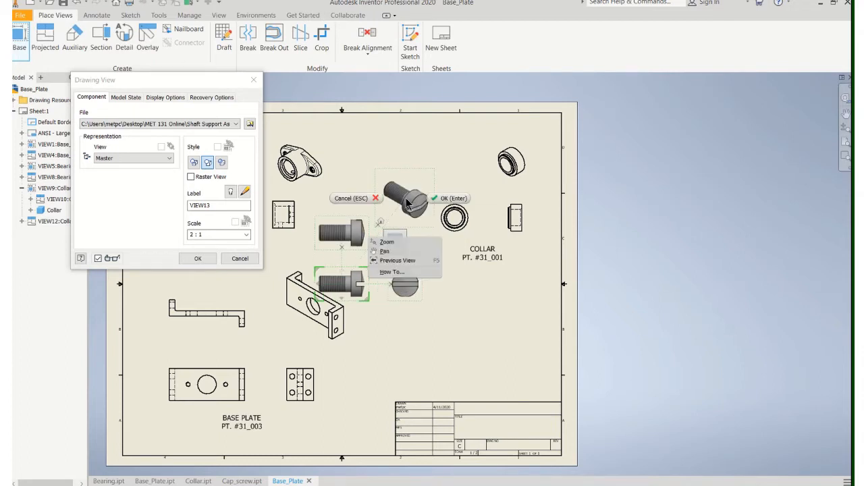
click(454, 202)
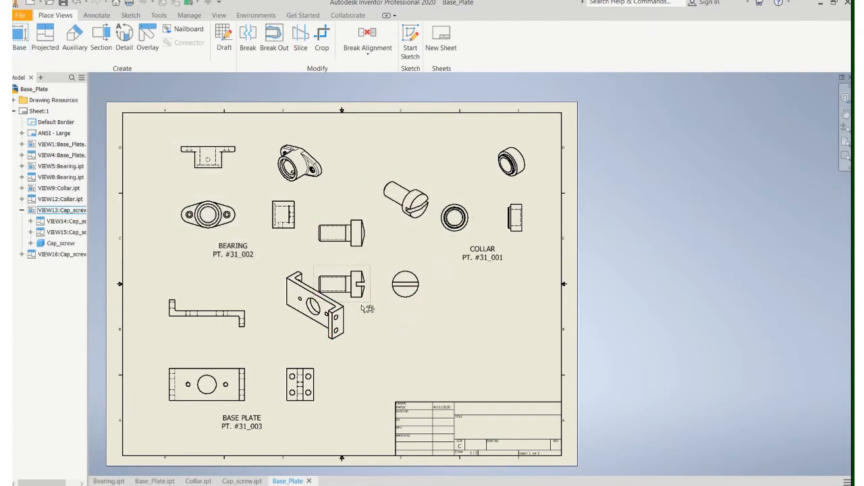
Arrange the cap screw's base, side, top and isometric views above the title block, below the collar views
drag(362, 307, 528, 371)
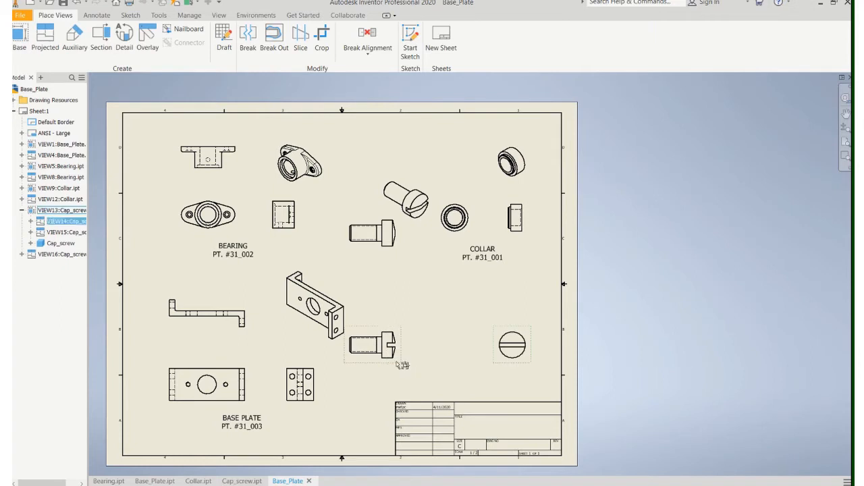
drag(397, 367, 442, 382)
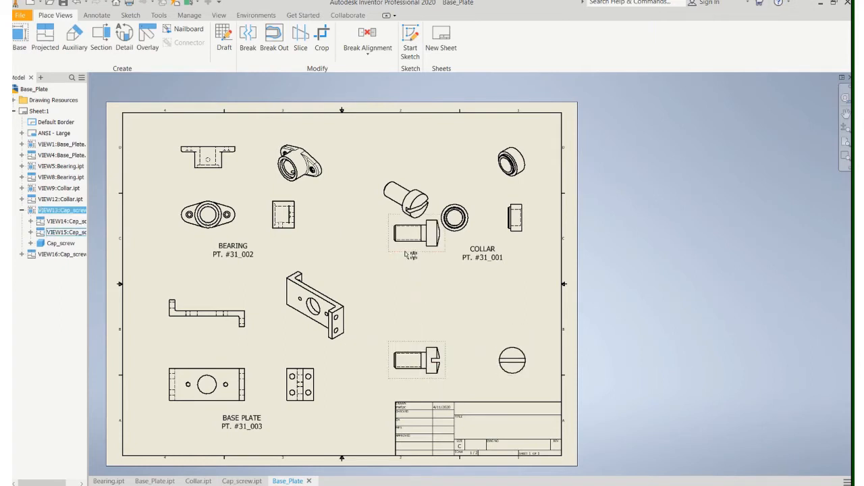
drag(407, 254, 405, 324)
drag(398, 226, 499, 333)
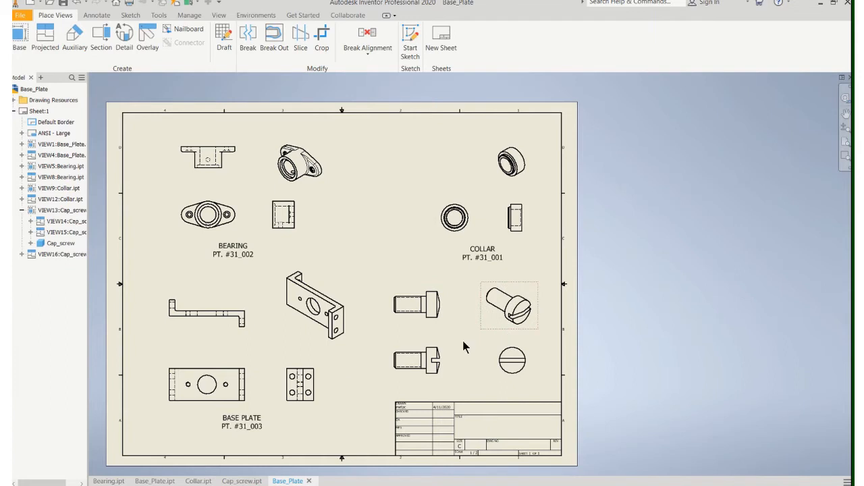
Delete the cap screw's top view
click(413, 325)
key(Delete)
click(417, 277)
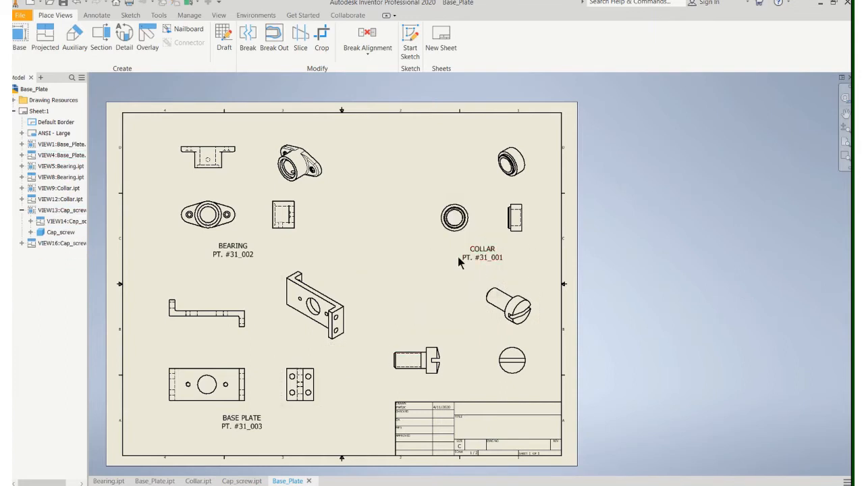
Shift the collar's front and isometric views upward, and move the cap screw's base view slightly right and up
click(439, 240)
drag(439, 240, 436, 224)
drag(499, 143, 494, 132)
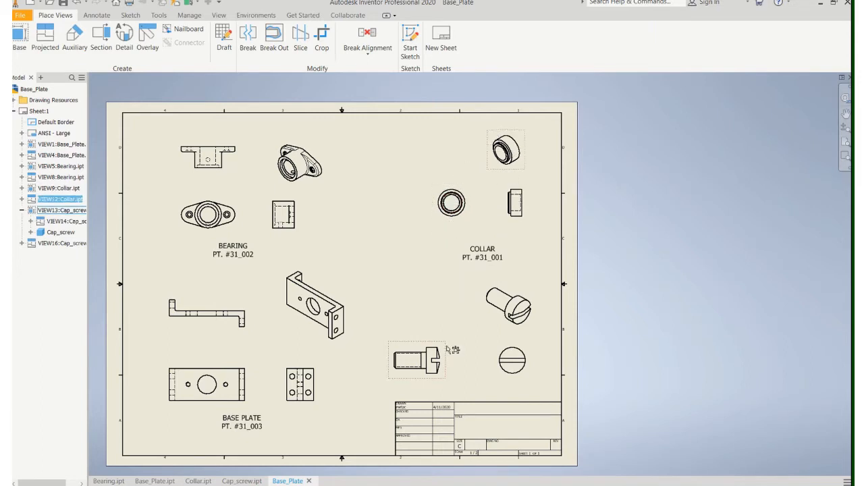
click(453, 349)
drag(453, 349, 474, 342)
click(435, 312)
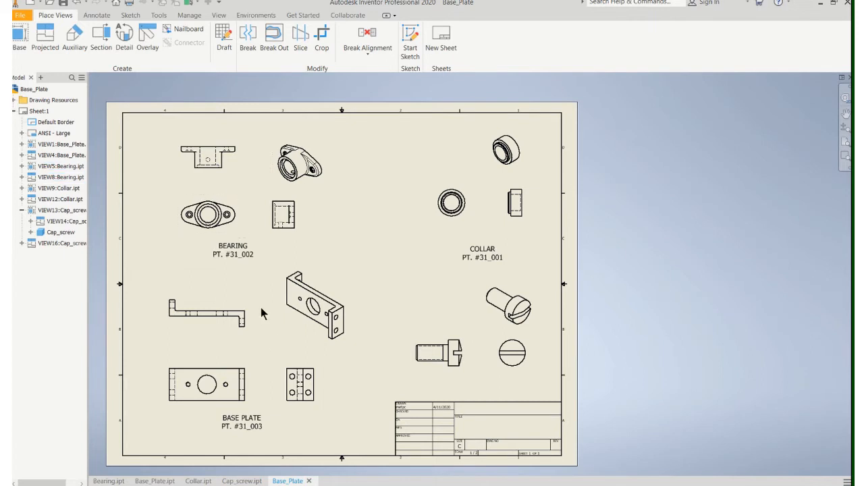
Copy the collar's note and paste it below the cap screw views, just above the title block
middle_drag(453, 317, 428, 289)
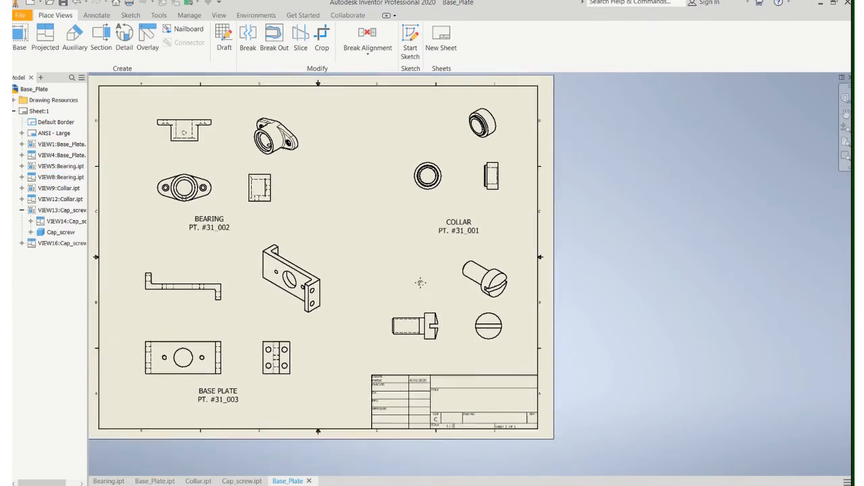
click(448, 221)
right_click(449, 221)
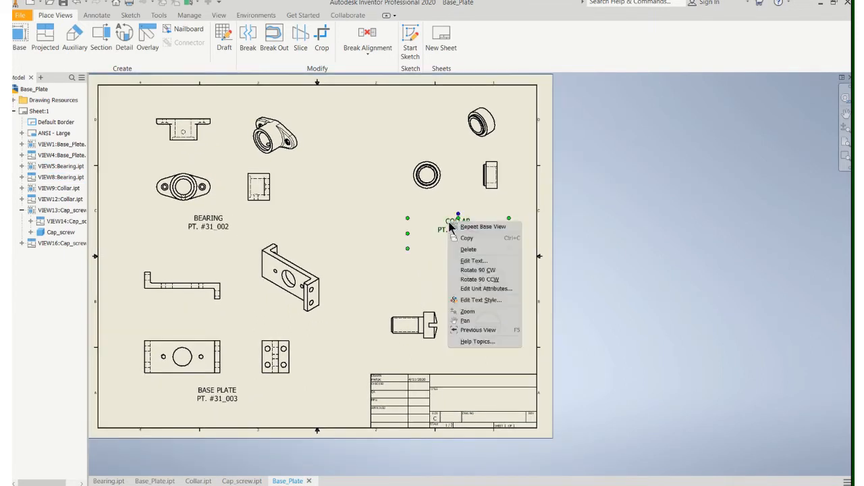
click(466, 237)
right_click(426, 362)
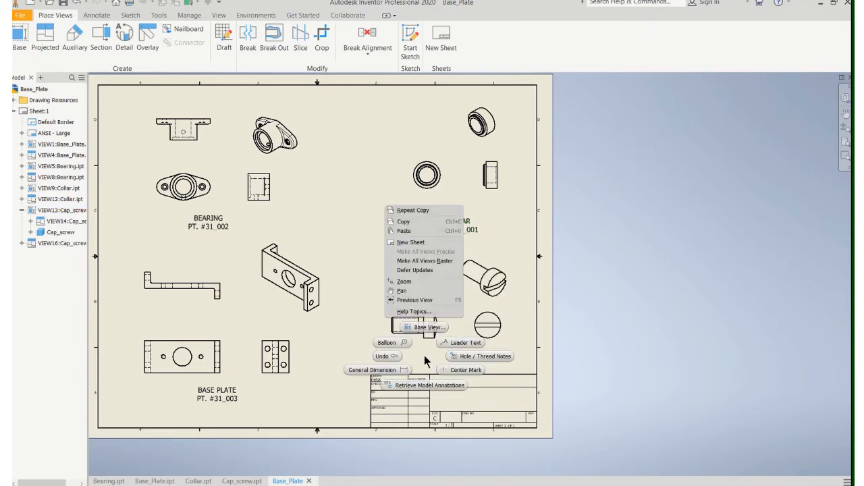
click(411, 231)
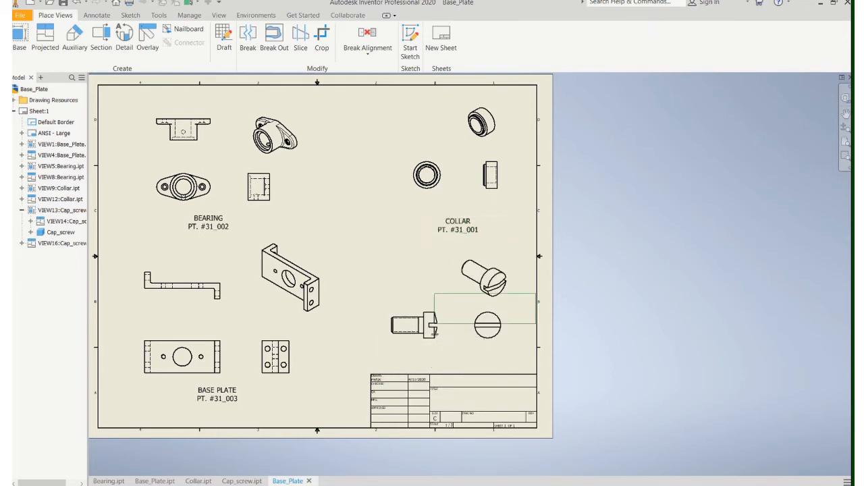
key(Escape)
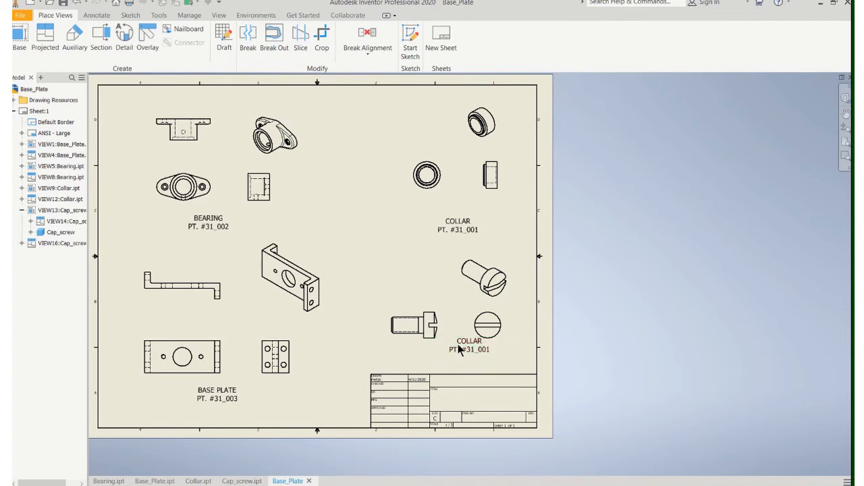
Move the pasted note slightly down and left below the cap screw views, and change its first line to CAP SCREW
drag(464, 344, 458, 356)
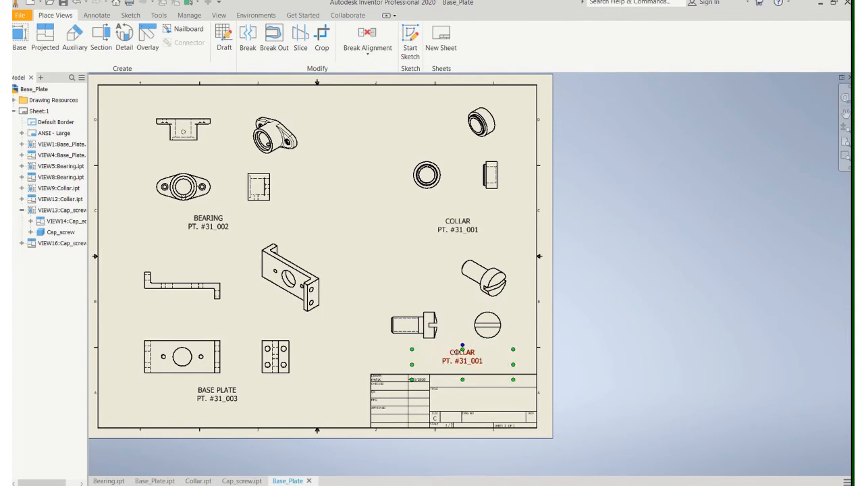
double_click(457, 352)
click(219, 229)
key(Delete)
key(Delete)
key(Delete)
key(Delete)
key(Delete)
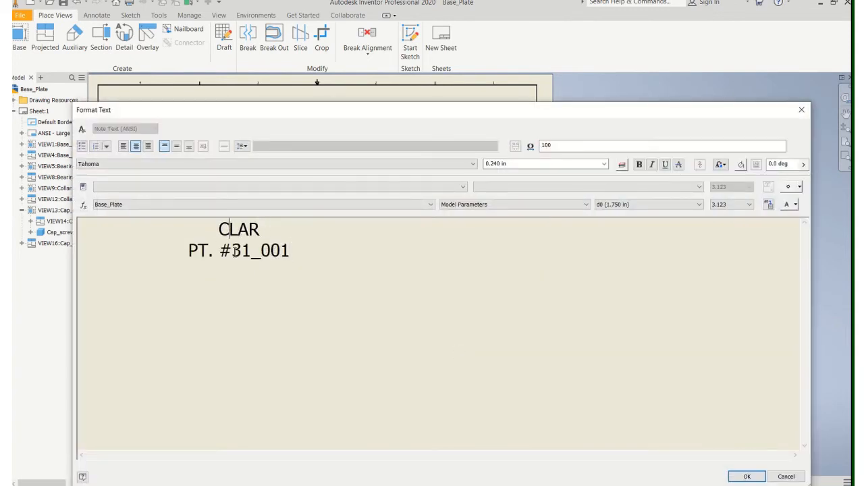
text(AP SCRE3W)
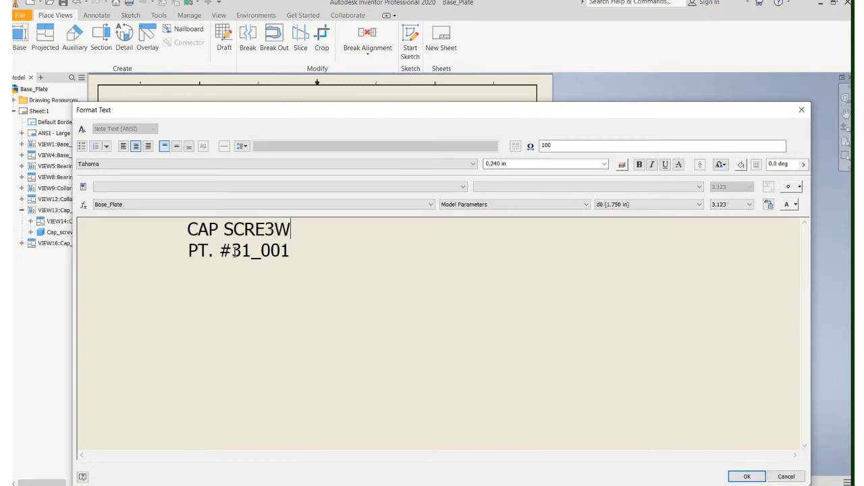
key(BackSpace)
key(BackSpace)
text(W)
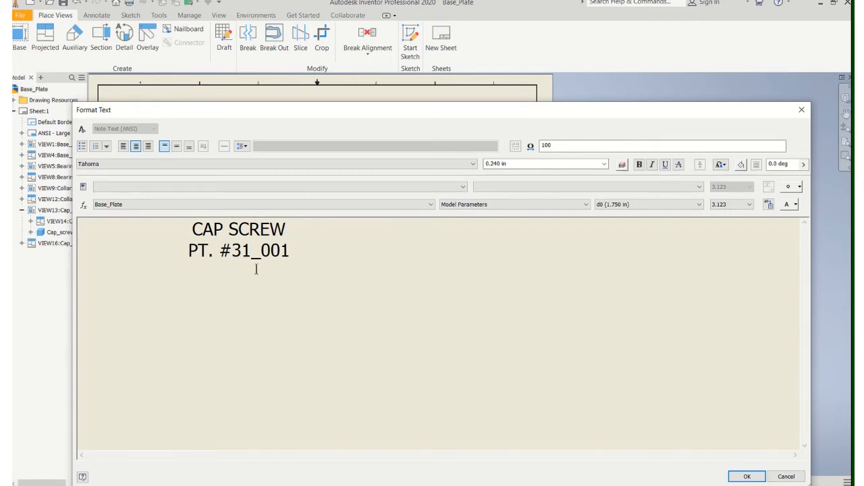
Change the part number in the cap screw note to PT. #31_004
key(BackSpace)
text(4)
click(754, 476)
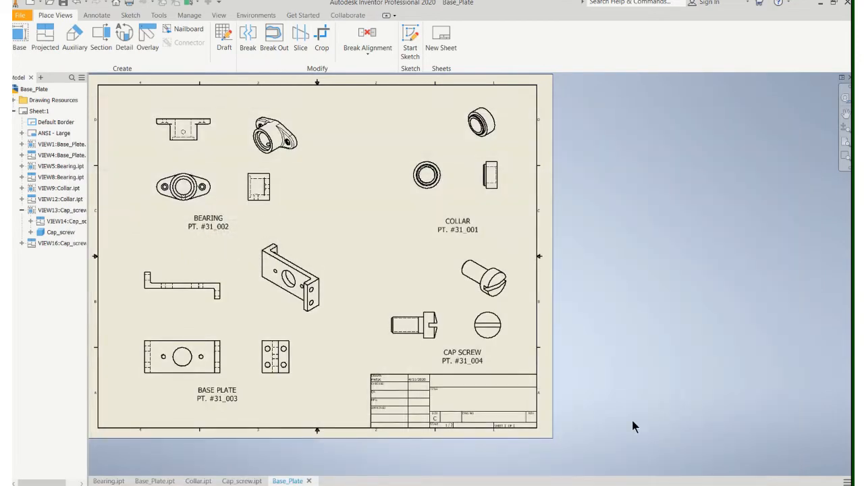
Shift the collar's front view and note, and the cap screw's views and note, upward to even out the spacing above the title block
mouse_move(343, 250)
middle_down()
mouse_move(367, 266)
mouse_move(413, 271)
middle_up()
scroll(413, 271, up, 3)
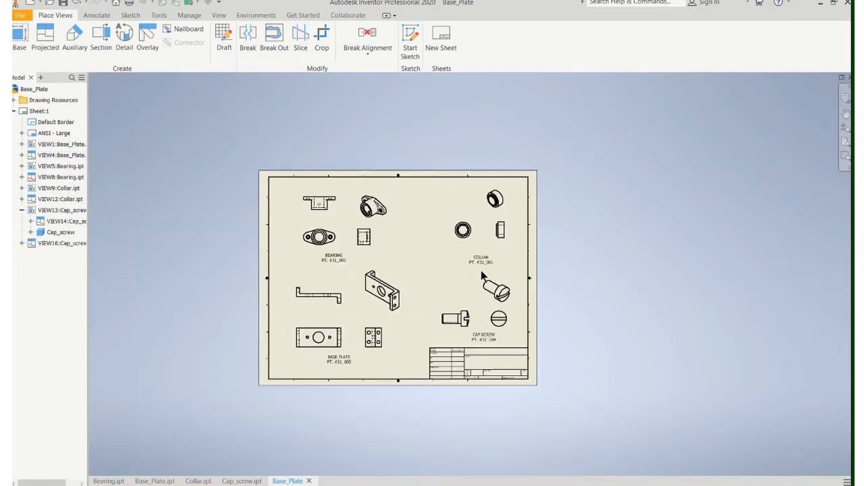
scroll(469, 263, down, 3)
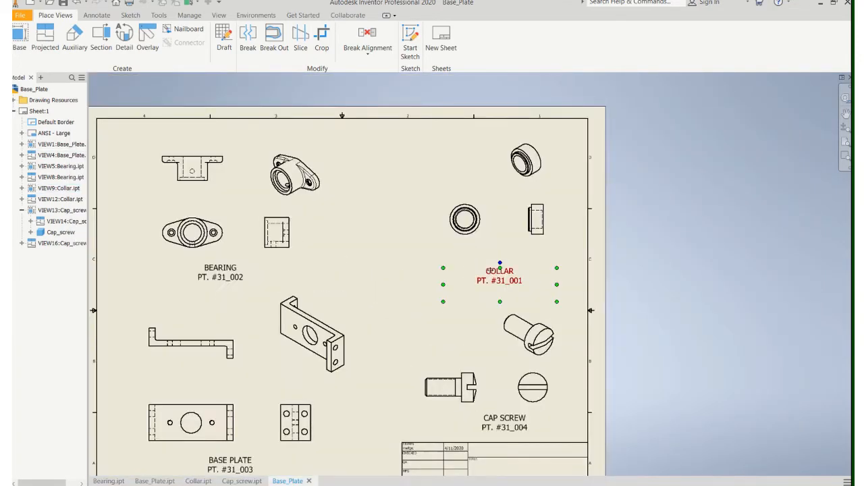
drag(491, 270, 492, 251)
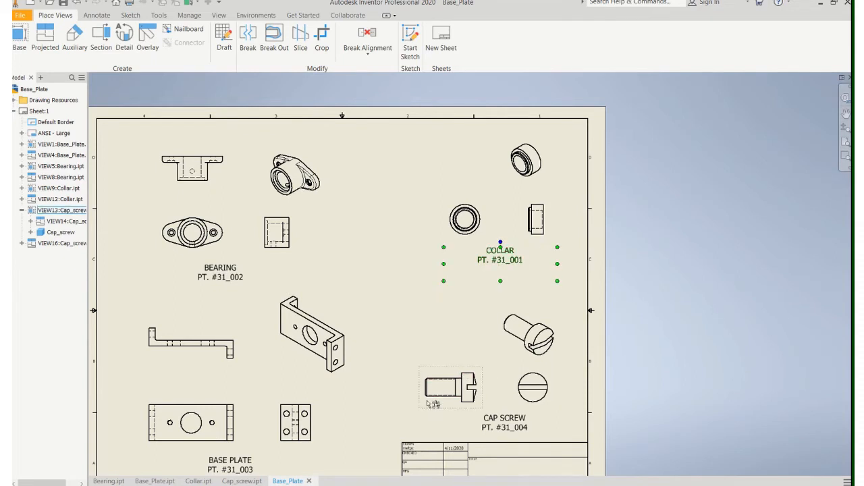
drag(427, 396, 426, 380)
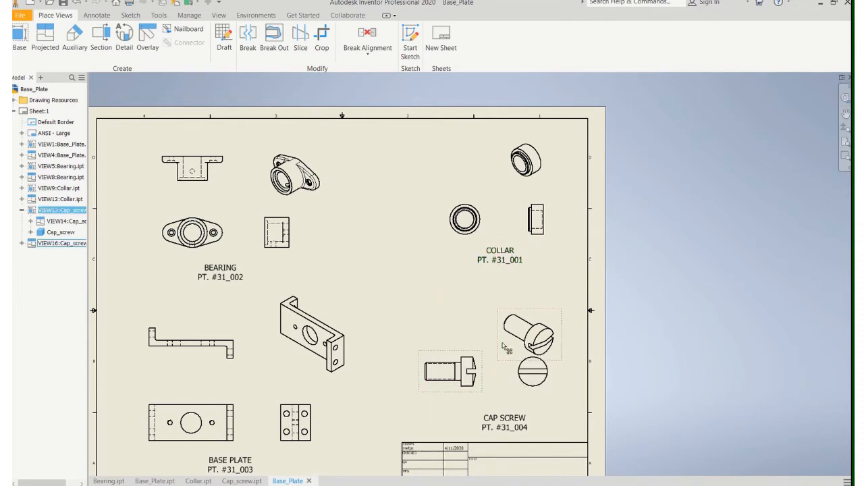
drag(512, 328, 513, 327)
drag(463, 226, 459, 216)
drag(477, 260, 477, 250)
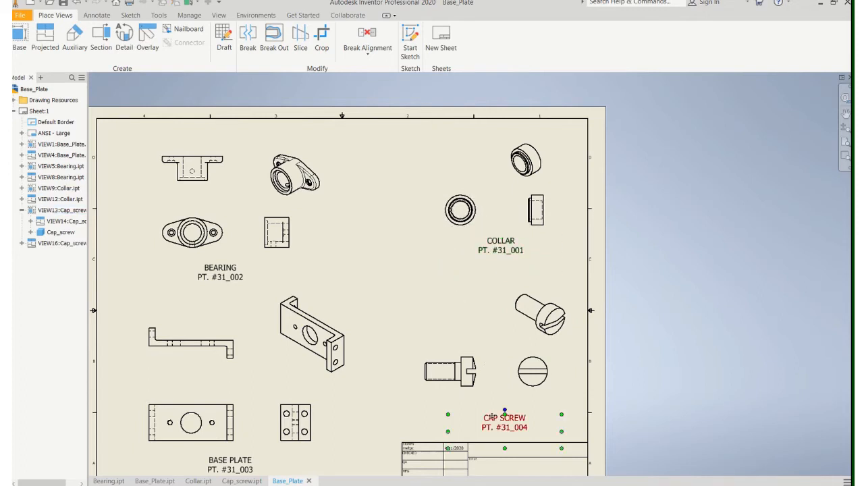
drag(490, 415, 482, 399)
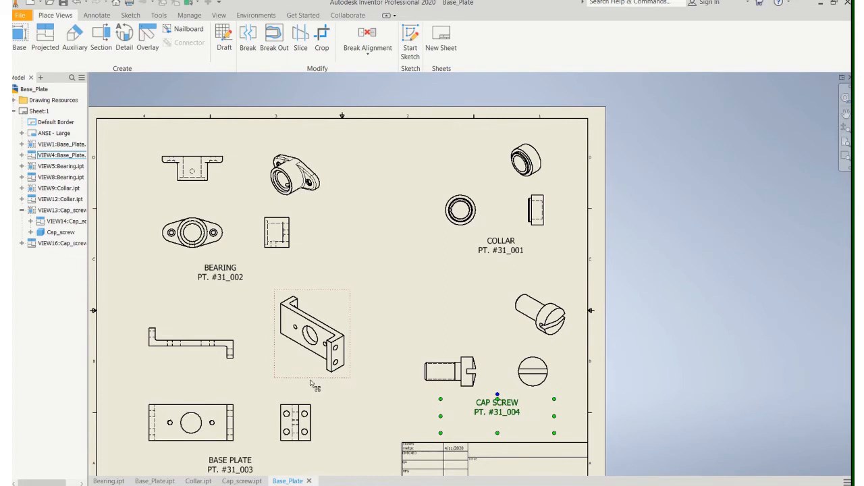
Reorient the base plate's isometric view with a custom view orientation that looks more down onto its top face and shows both flanges
middle_drag(330, 359, 354, 301)
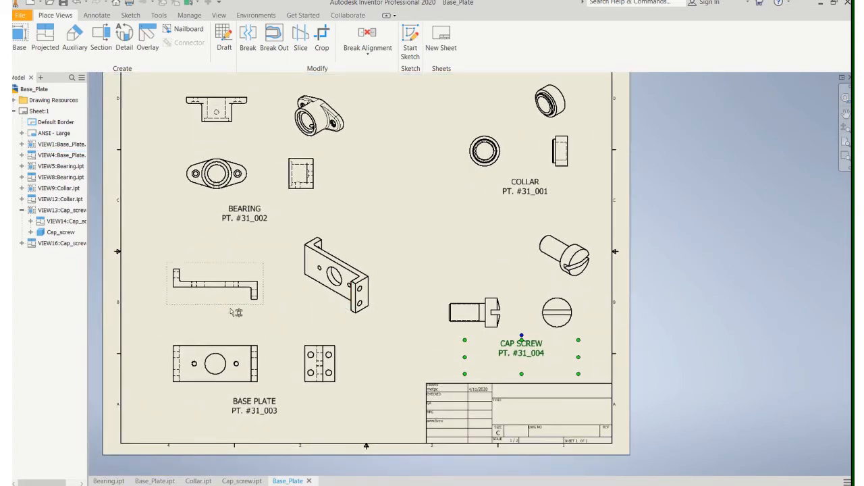
right_click(324, 322)
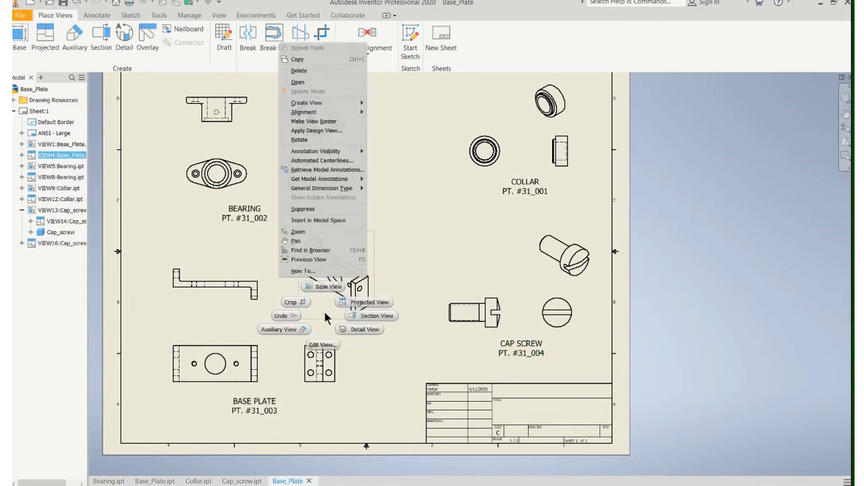
click(321, 344)
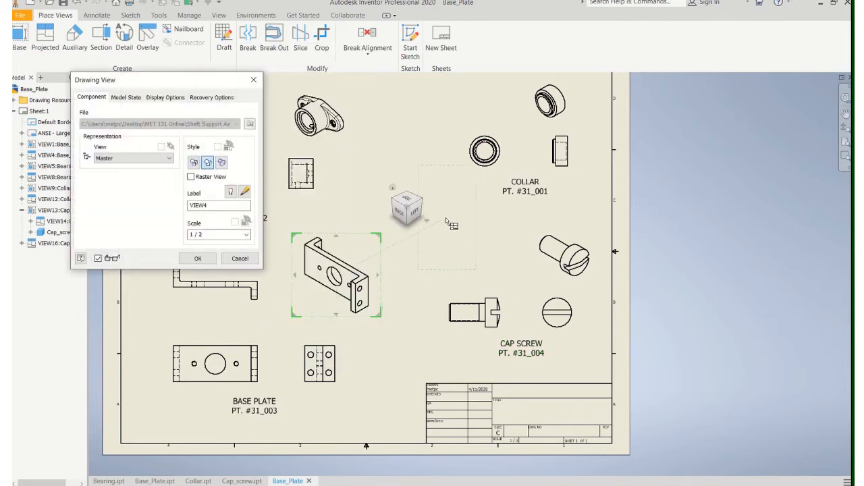
right_click(427, 225)
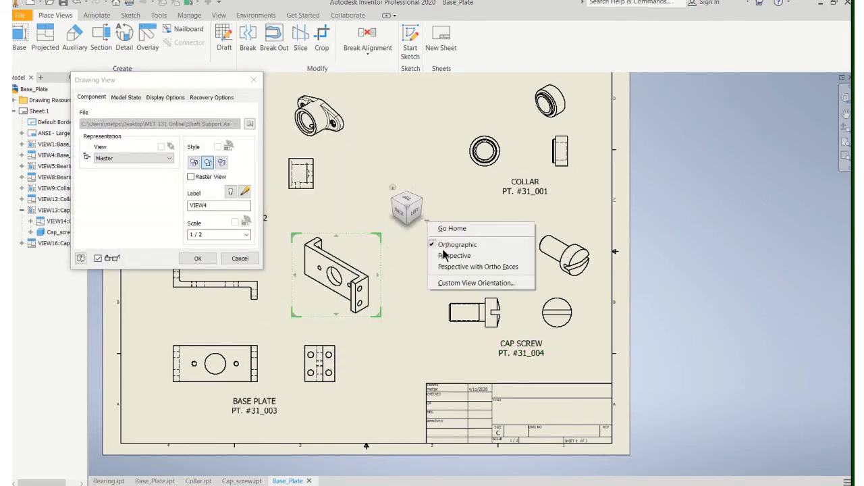
click(476, 283)
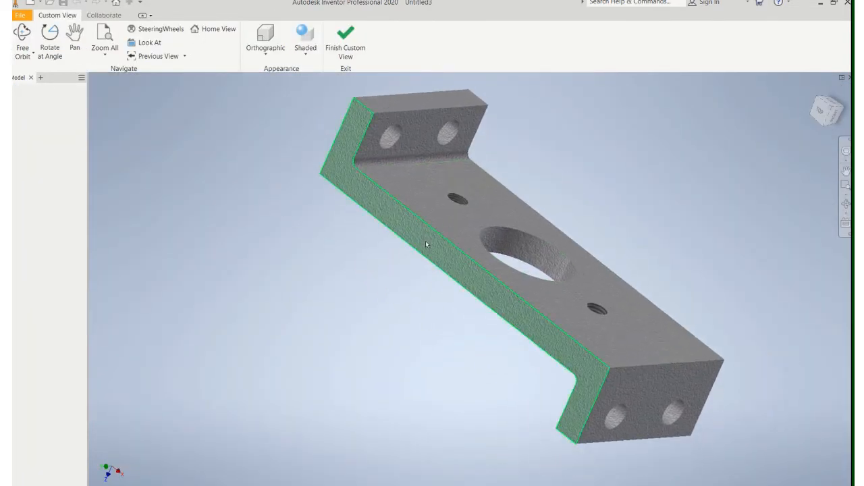
mouse_move(423, 270)
shift+middle_down()
mouse_move(480, 258)
mouse_move(428, 288)
mouse_move(426, 277)
mouse_move(419, 284)
shift+middle_up()
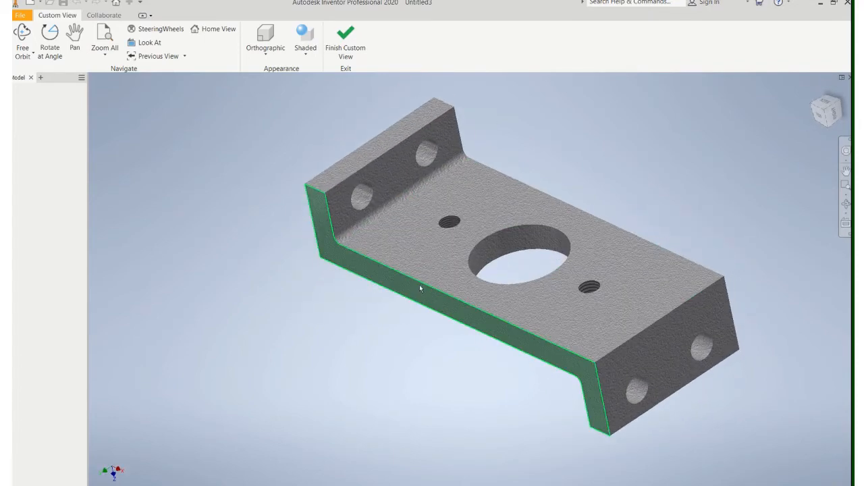
scroll(420, 284, up, 3)
click(331, 45)
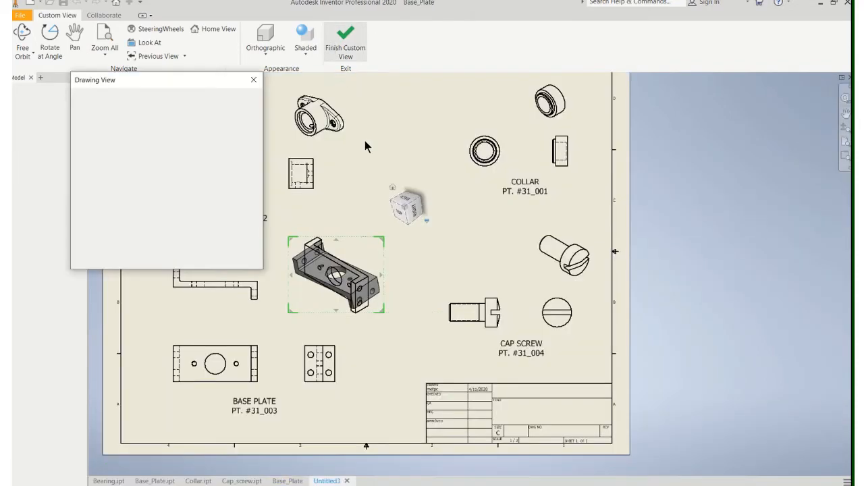
click(205, 257)
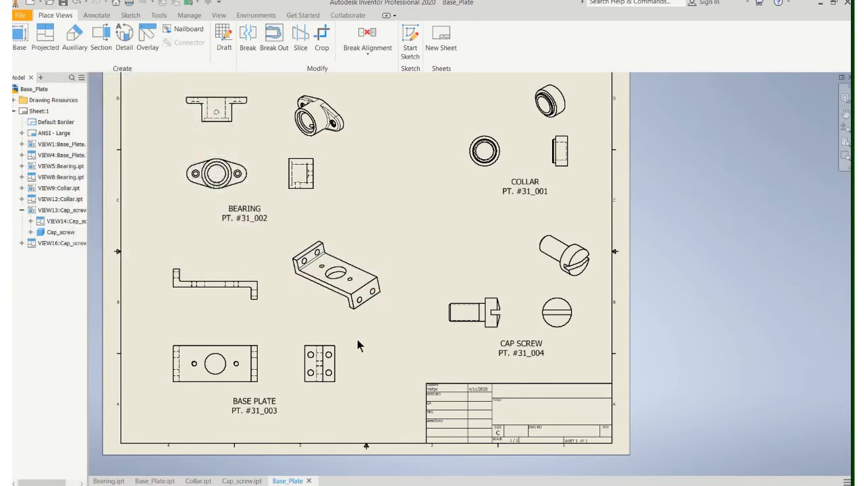
Examine the overall sheet layout and the base plate's views up close
scroll(356, 341, up, 3)
scroll(356, 292, down, 6)
scroll(325, 289, up, 4)
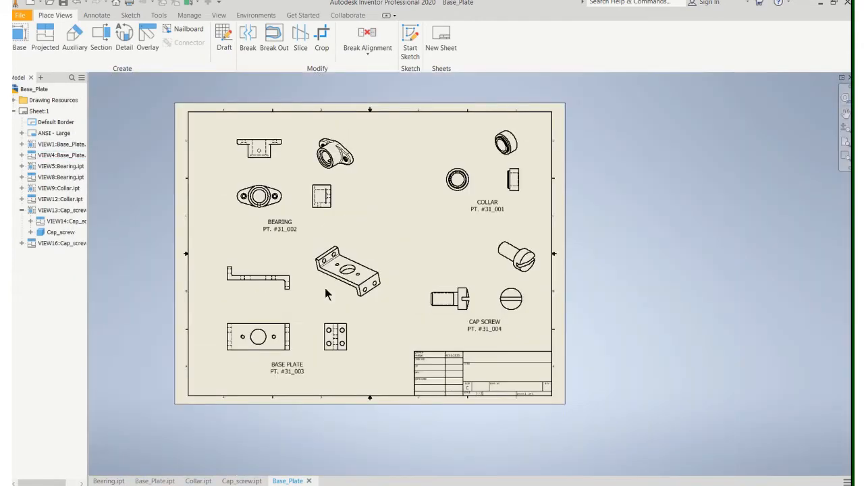
scroll(306, 290, down, 5)
mouse_move(306, 290)
middle_down()
mouse_move(523, 187)
mouse_move(552, 184)
middle_up()
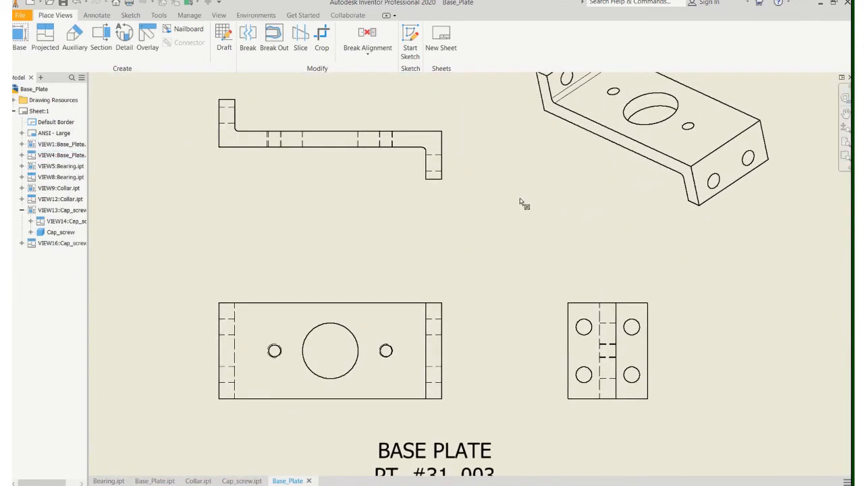
scroll(503, 209, up, 2)
scroll(478, 236, down, 2)
scroll(473, 225, up, 3)
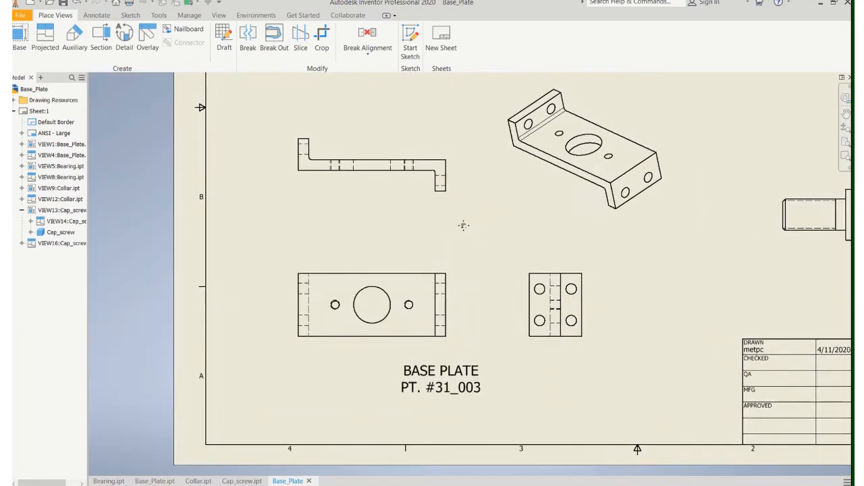
scroll(449, 228, down, 1)
Add bisecting centerlines to the hidden flange holes in the base plate's front view and to the hidden central hole in its side view
click(95, 15)
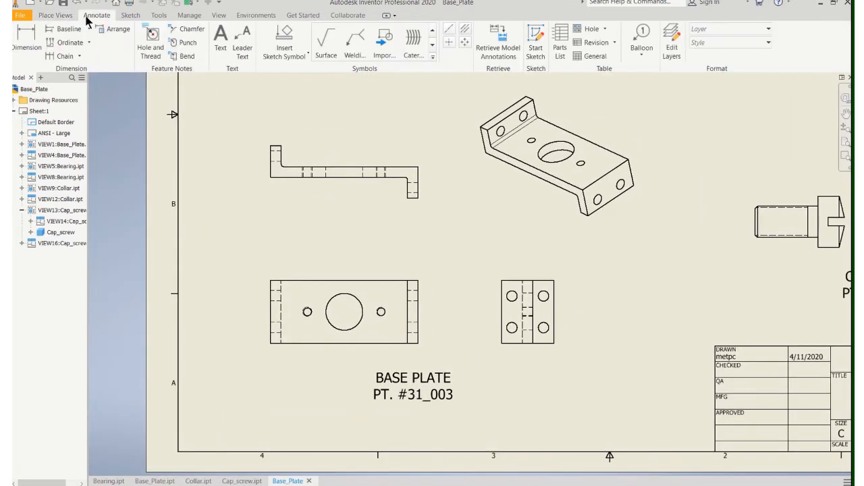
click(470, 30)
scroll(276, 344, down, 3)
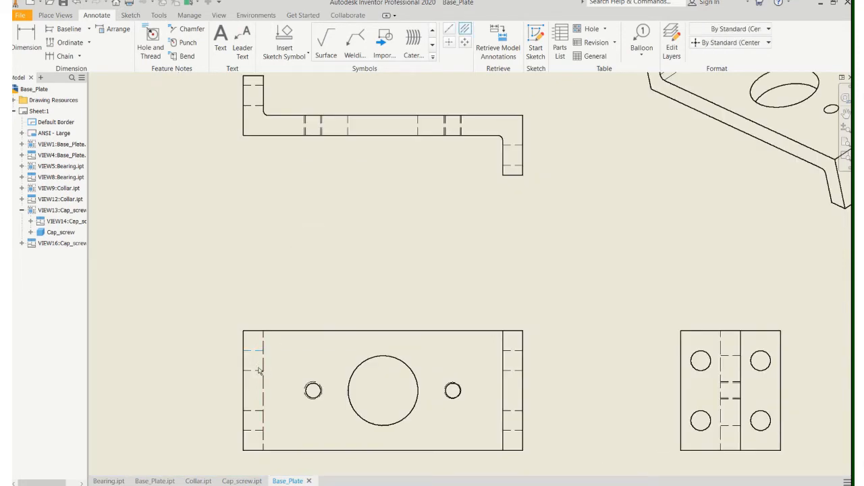
click(257, 369)
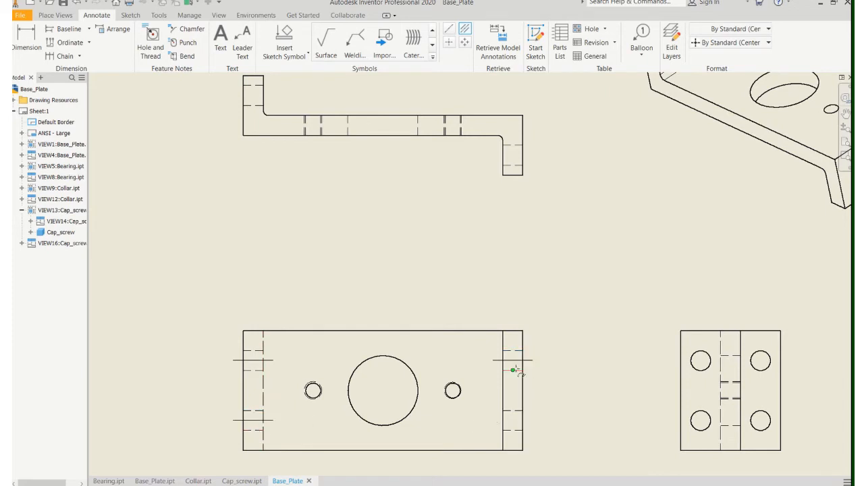
click(514, 370)
click(731, 355)
click(731, 426)
Add bisecting centerlines to the large central hole and the two small threaded holes in the base plate's top view
click(349, 116)
click(303, 120)
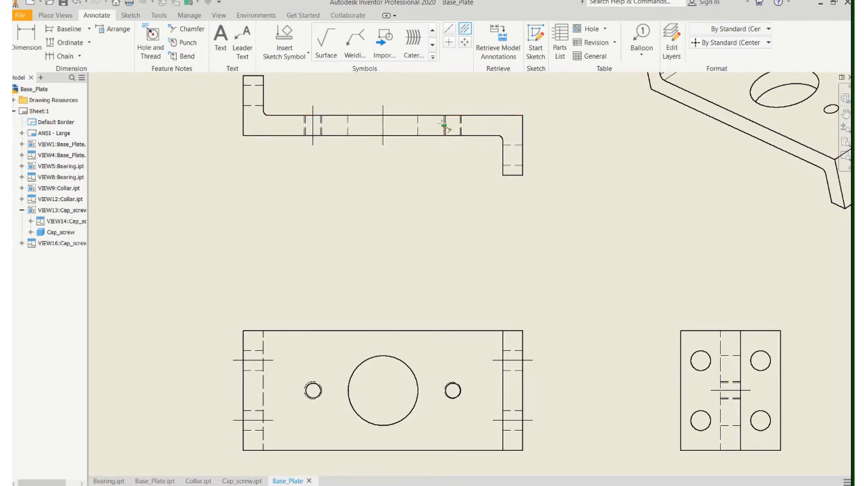
click(461, 122)
click(519, 165)
key(Escape)
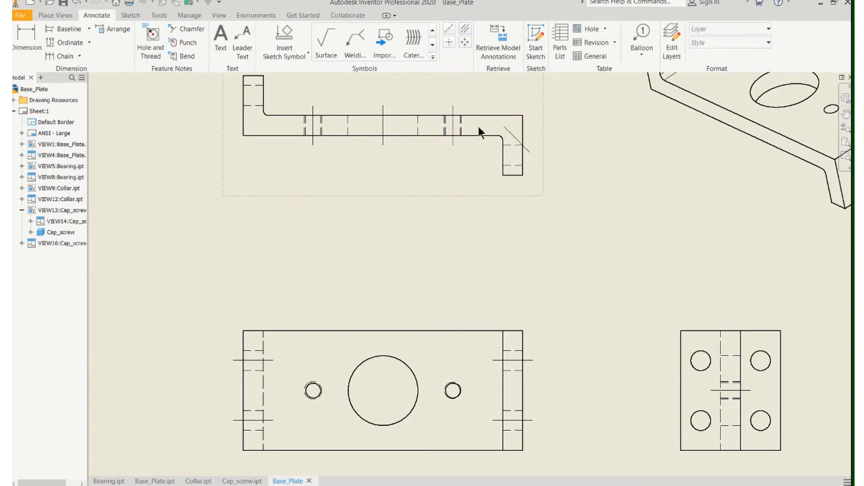
click(511, 139)
key(Delete)
Add bisecting centerlines to the hidden holes in both flanges of the base plate's top view
scroll(483, 137, down, 7)
scroll(395, 114, up, 1)
middle_drag(400, 112, 409, 163)
scroll(409, 163, up, 3)
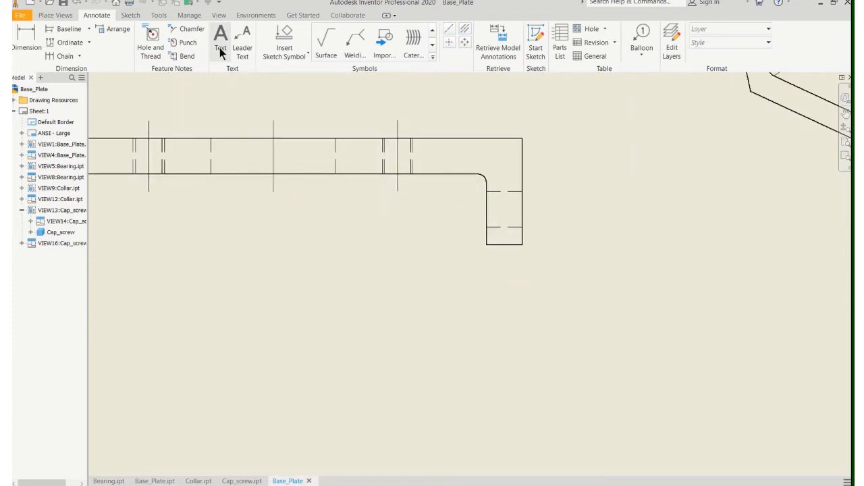
click(464, 29)
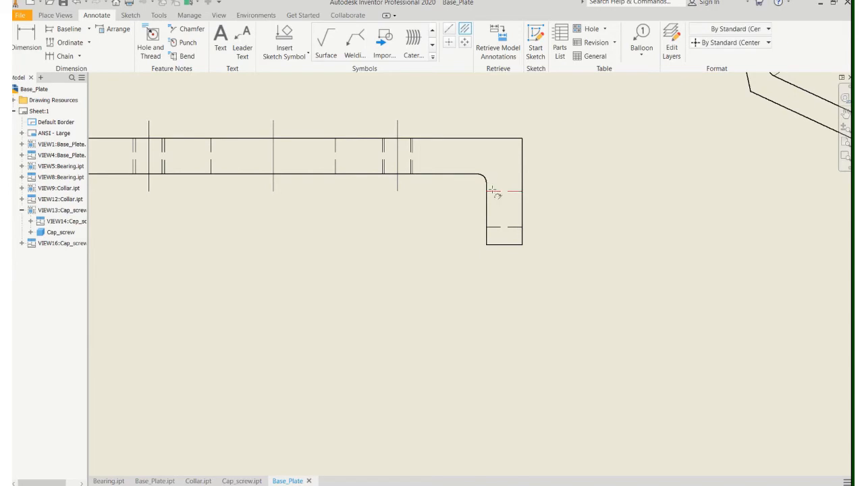
scroll(405, 196, up, 3)
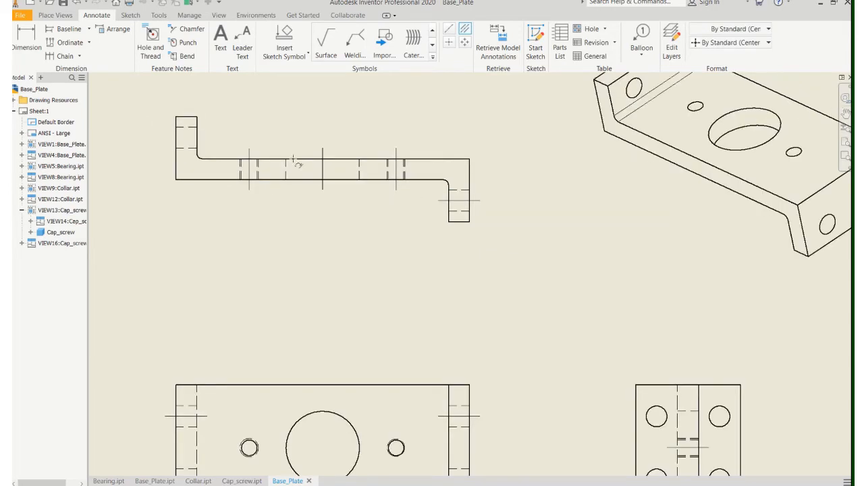
click(183, 126)
click(184, 148)
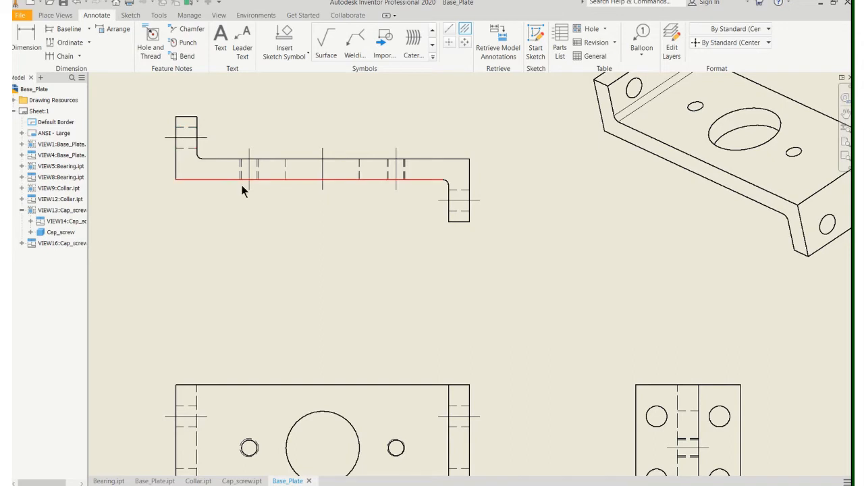
key(Escape)
Add center marks to the large central hole and the two small holes in the base plate's front view
scroll(321, 217, up, 1)
middle_drag(318, 222, 343, 199)
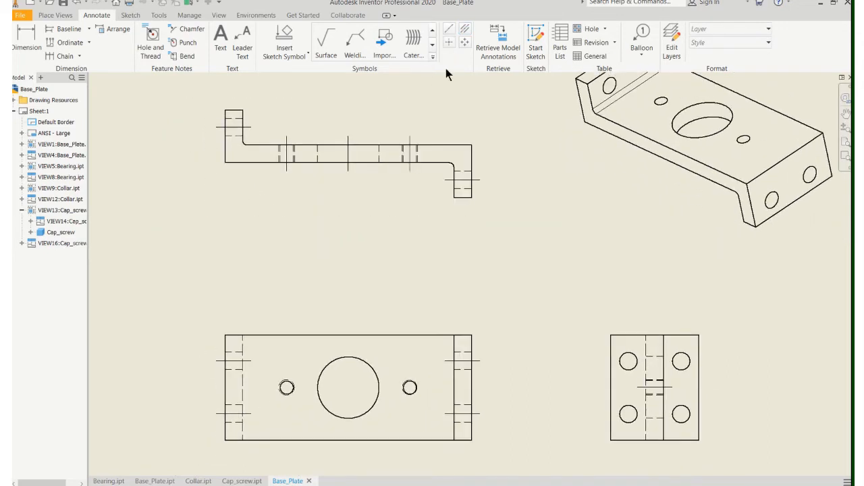
click(448, 43)
click(363, 359)
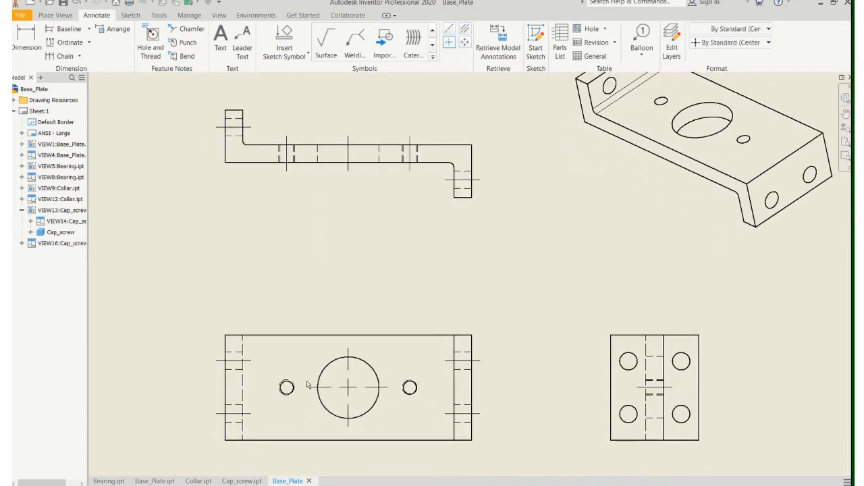
click(286, 386)
click(410, 388)
Add center marks to the four flange holes in the base plate's side view
click(620, 366)
click(683, 354)
click(682, 411)
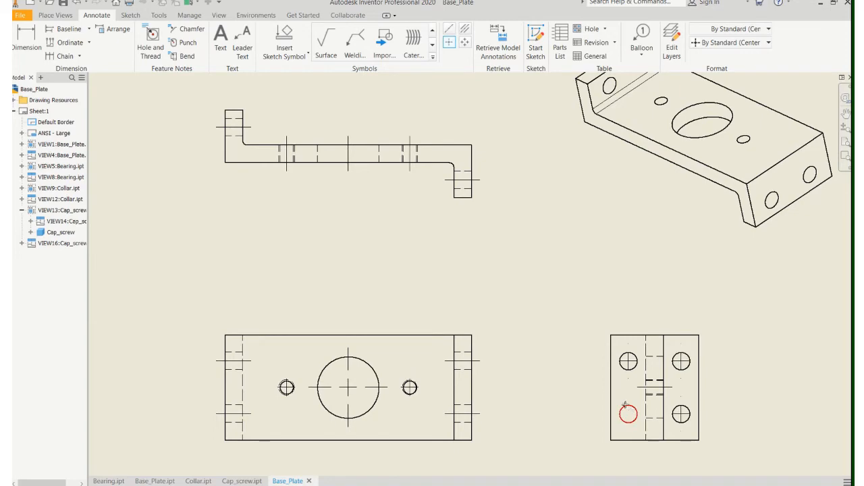
click(625, 405)
scroll(483, 266, up, 5)
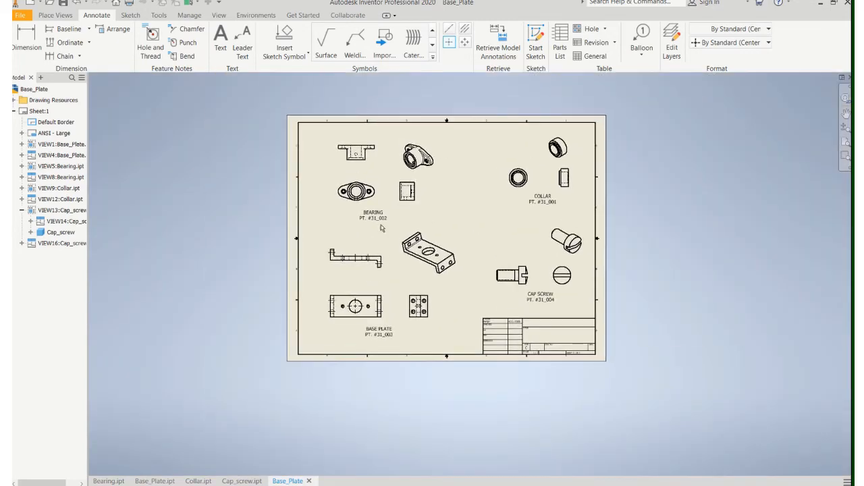
Examine the orientation of the bearing's front, top and side views and the small hole in its barrel
scroll(382, 228, down, 3)
middle_drag(387, 178, 357, 227)
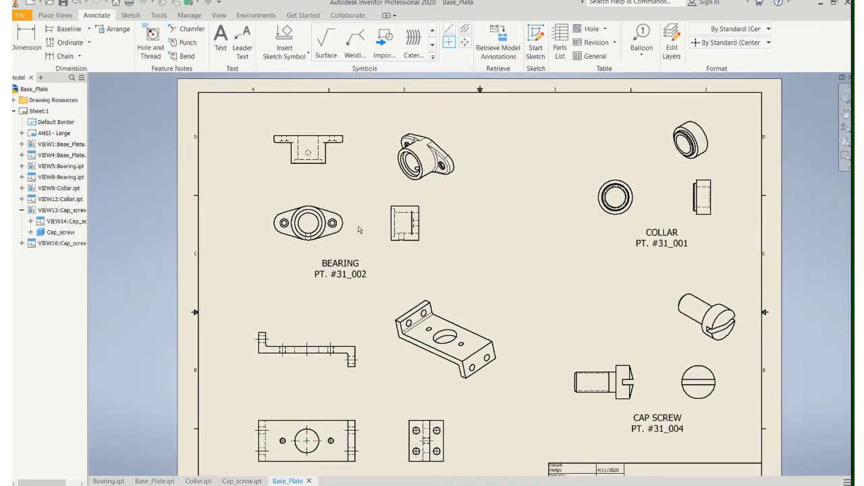
scroll(333, 233, down, 2)
scroll(303, 212, up, 2)
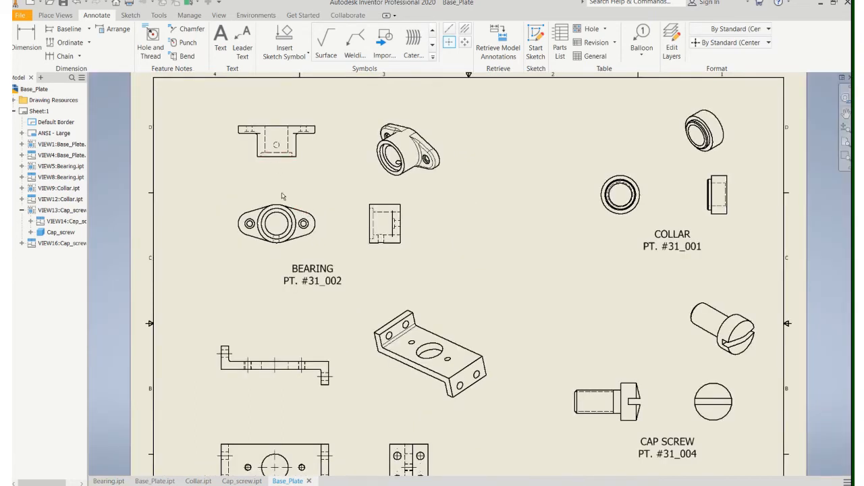
scroll(282, 195, down, 2)
scroll(280, 255, up, 2)
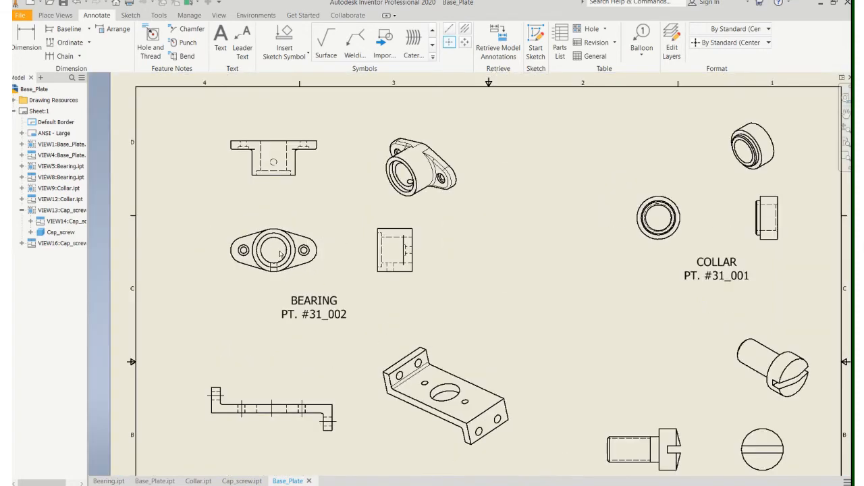
scroll(275, 160, down, 2)
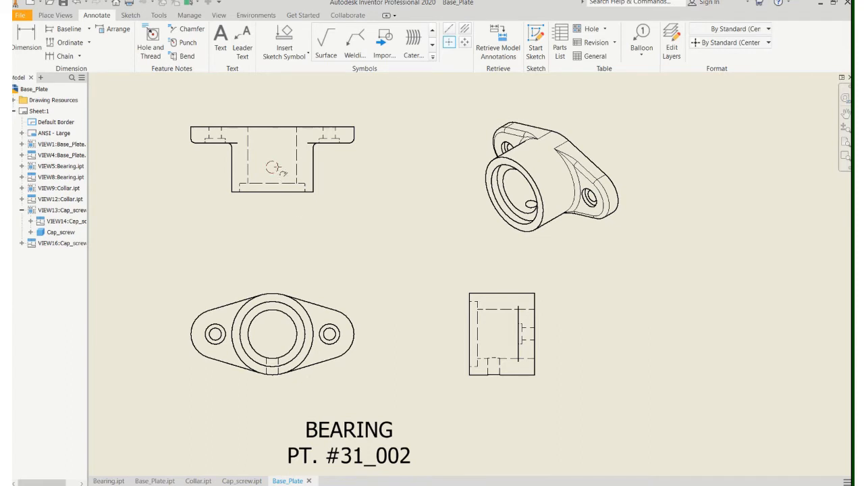
scroll(304, 245, up, 2)
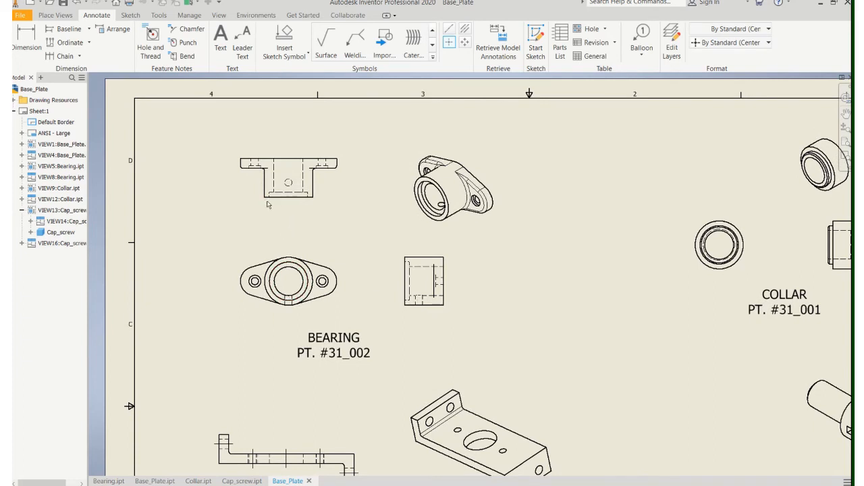
Reorient the bearing's base view so the barrel points up with its small hole facing front, and update the dependent views
click(289, 267)
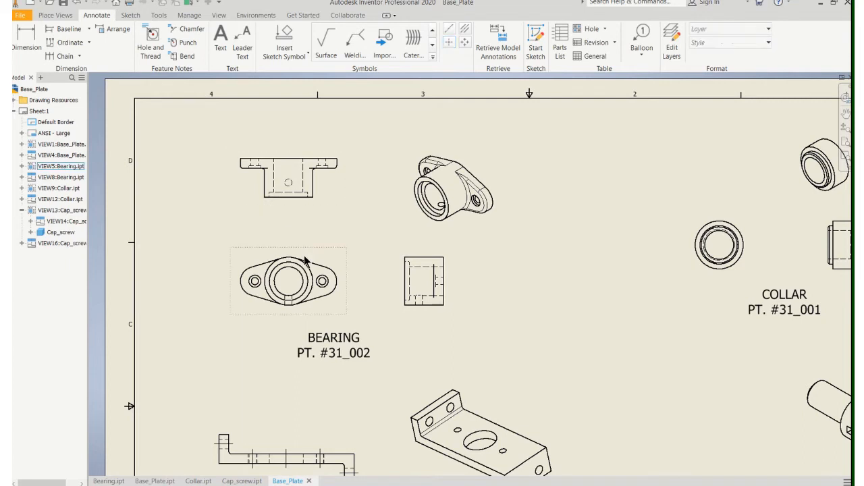
right_click(304, 318)
click(297, 343)
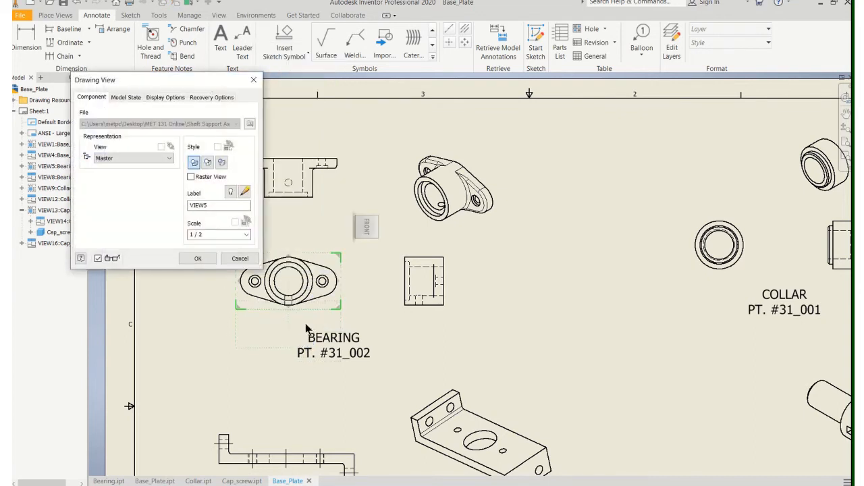
click(382, 228)
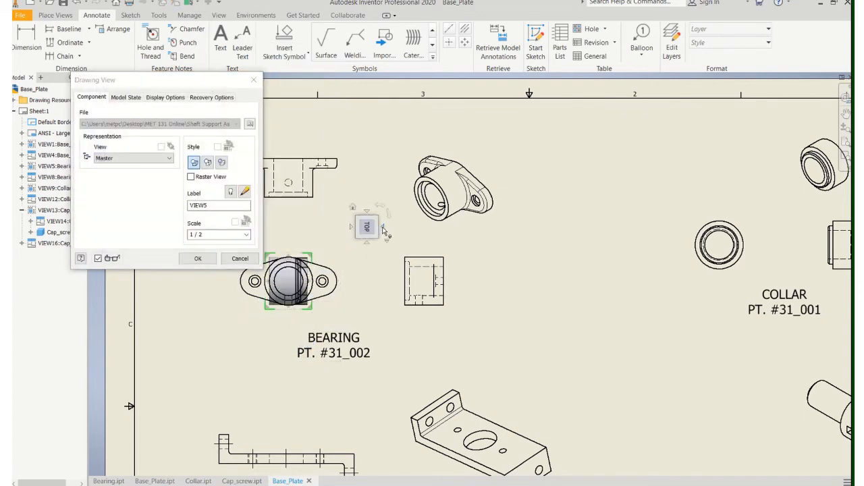
click(383, 229)
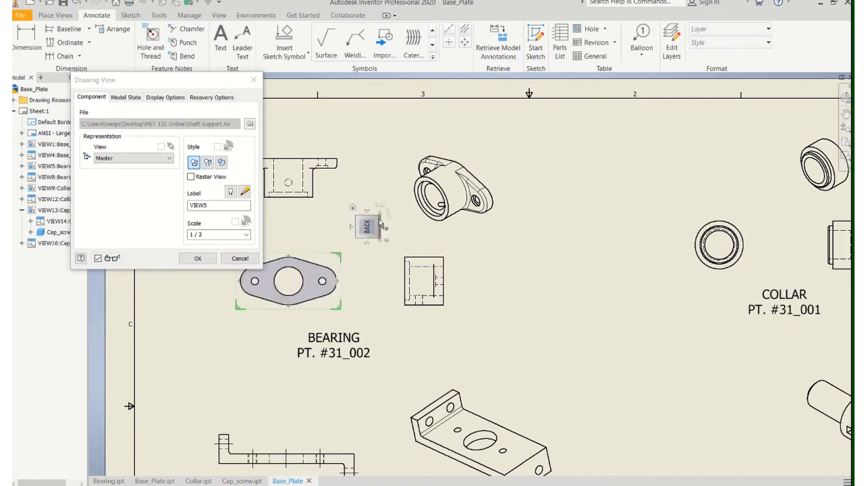
click(368, 215)
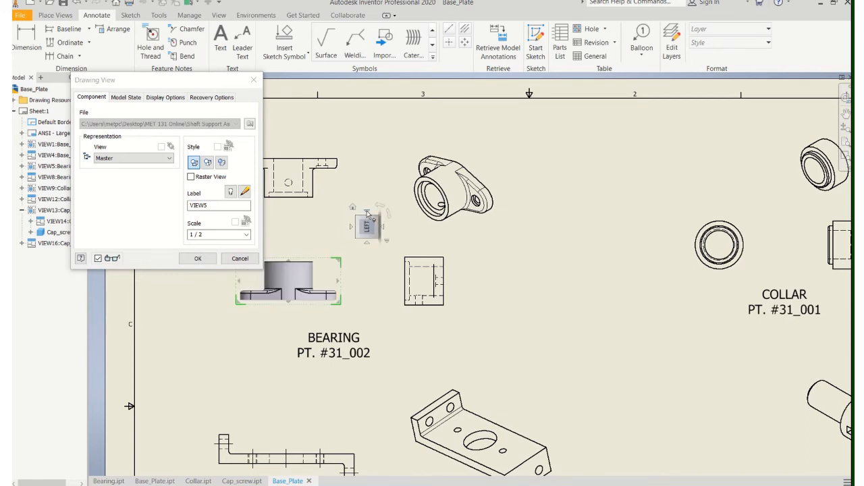
click(368, 214)
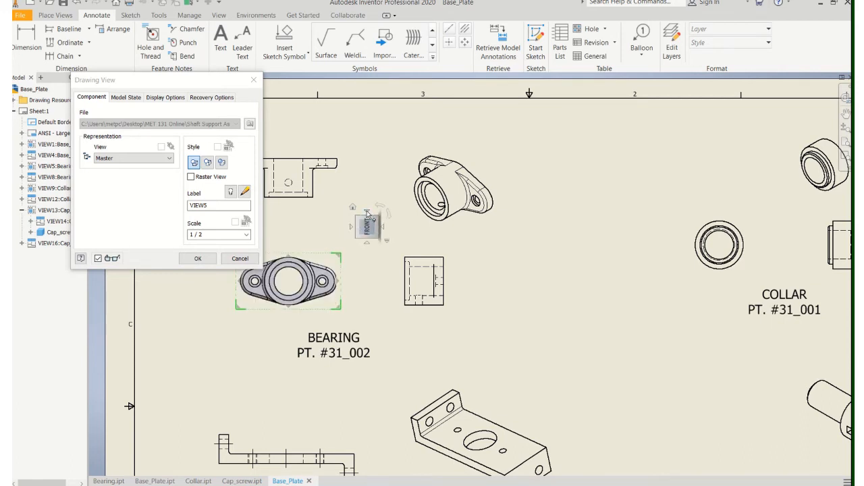
click(368, 214)
click(384, 228)
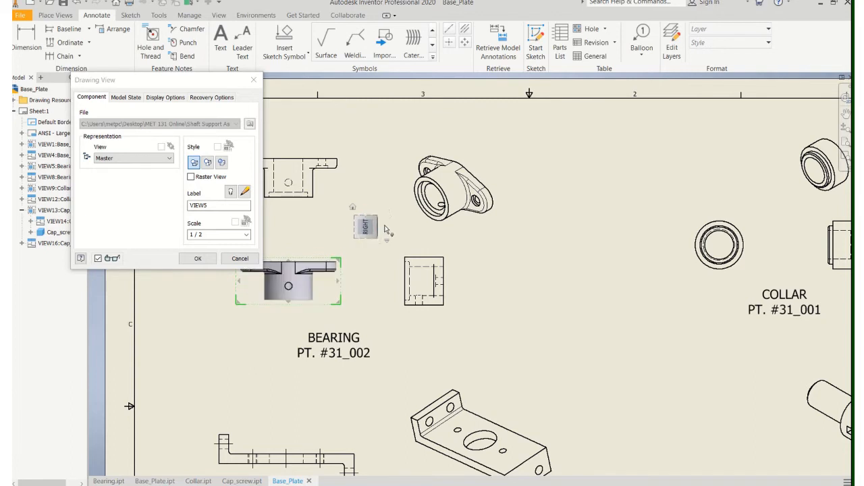
click(384, 228)
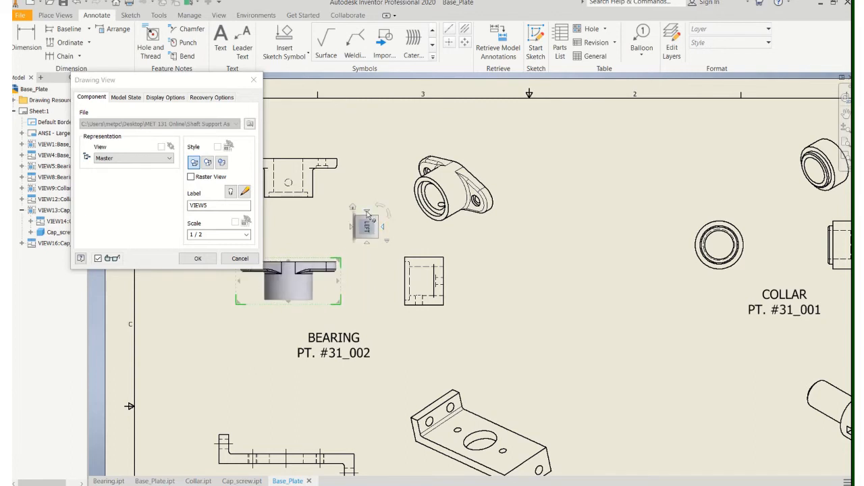
click(368, 214)
click(368, 214)
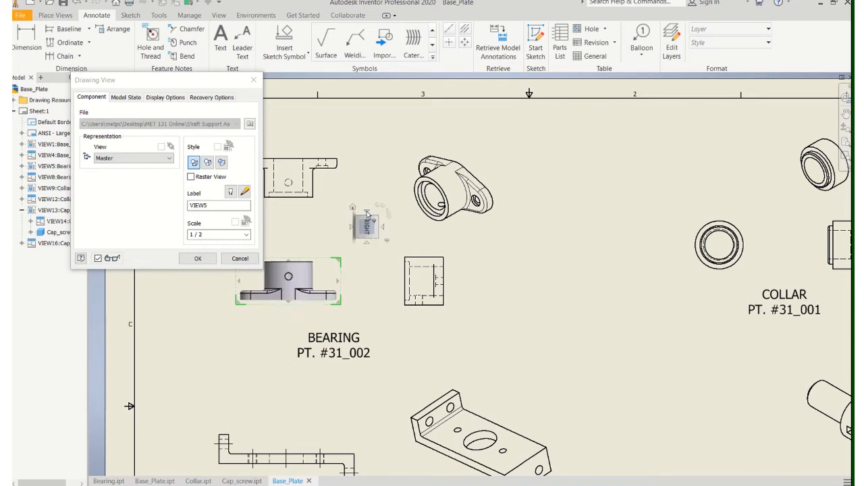
click(198, 258)
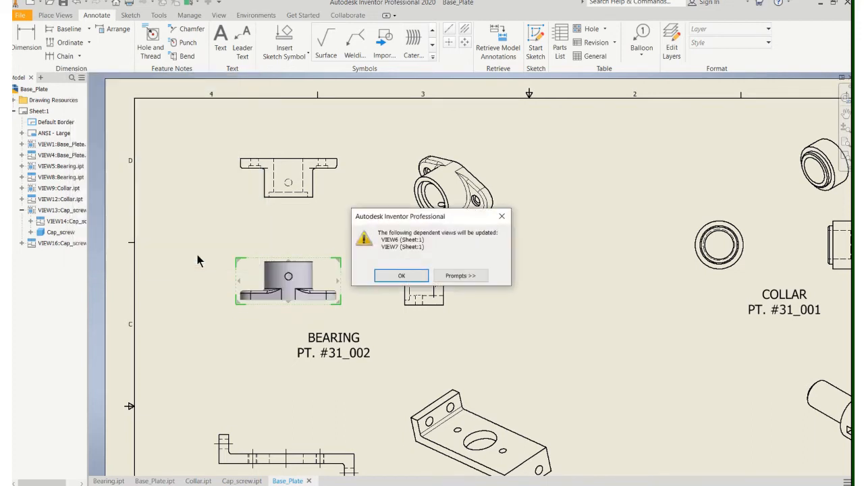
click(405, 277)
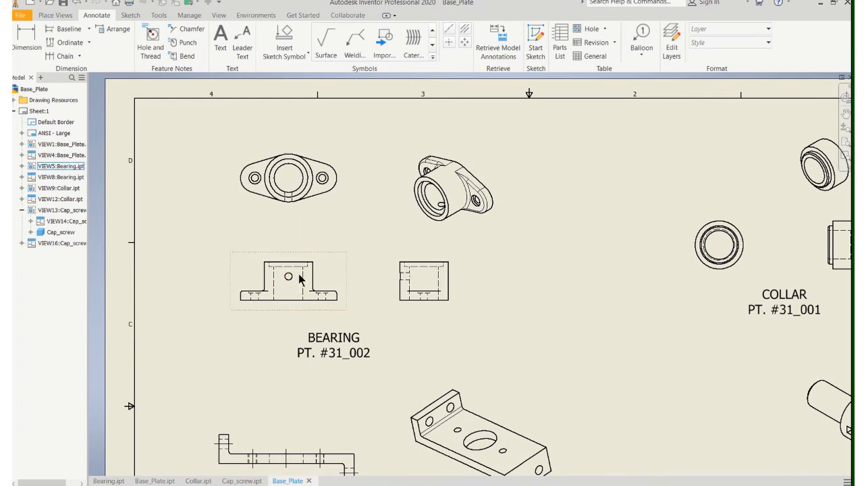
Give the bearing's pictorial view a custom orientation with the barrel upright and the small side hole facing front
scroll(324, 293, up, 3)
scroll(341, 230, down, 4)
scroll(331, 235, up, 1)
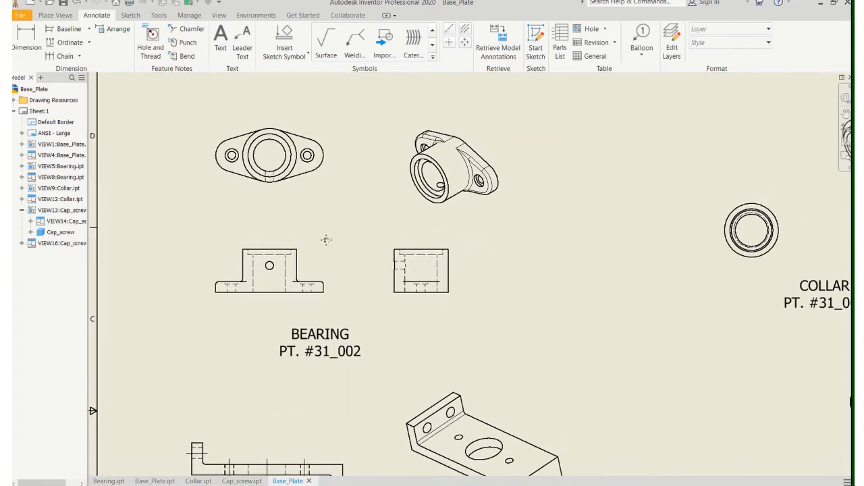
right_click(451, 213)
click(457, 240)
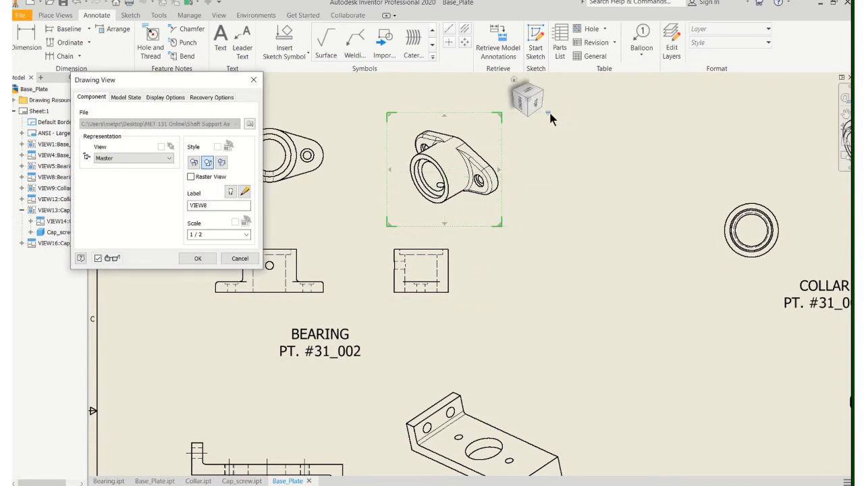
click(549, 115)
click(598, 174)
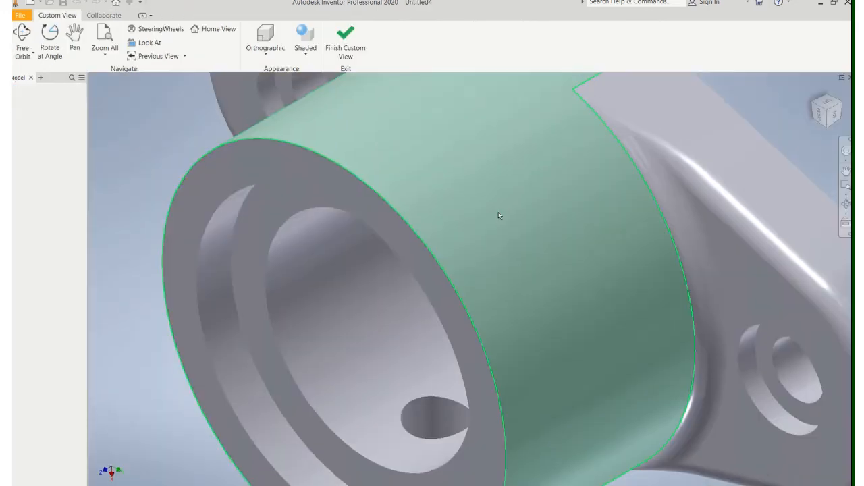
scroll(498, 220, down, 5)
middle_drag(486, 254, 492, 193)
scroll(444, 206, up, 3)
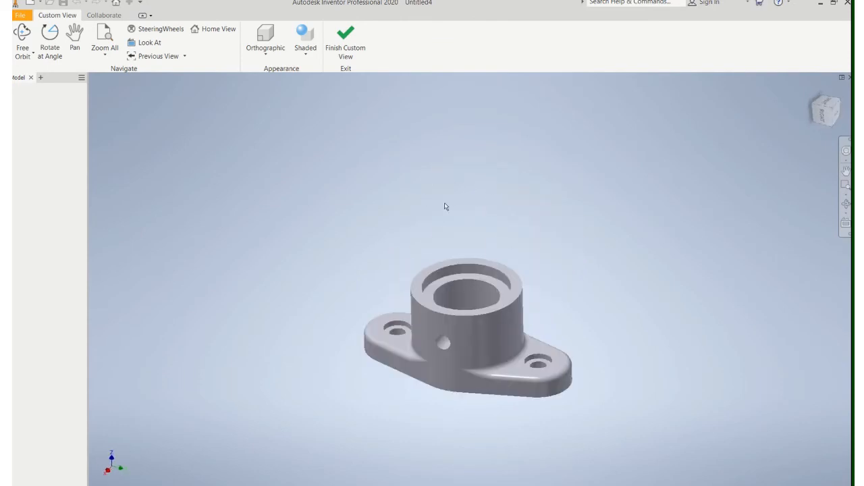
click(356, 49)
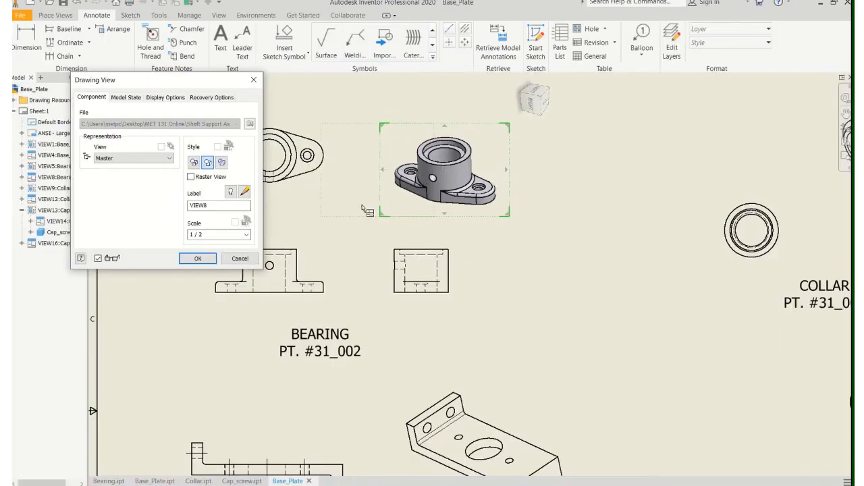
click(206, 259)
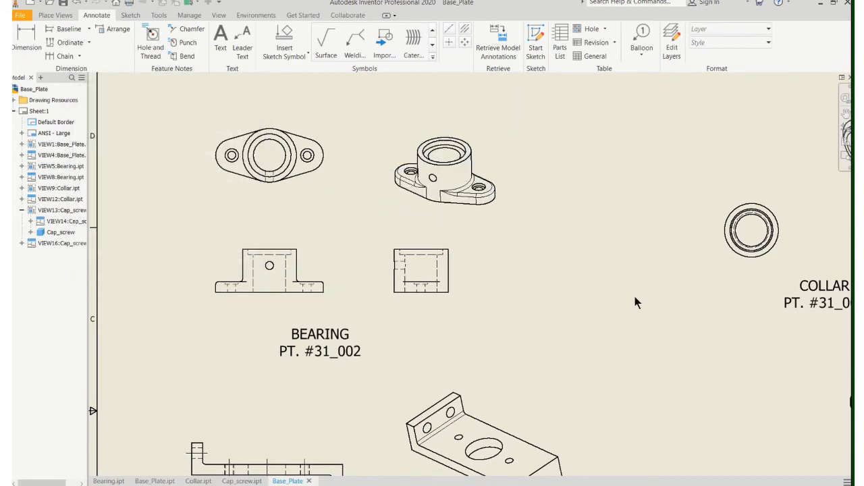
Add a diameter dimension to the thread circle of the left small hole in the base plate's front view
mouse_move(635, 296)
middle_down()
mouse_move(500, 286)
mouse_move(463, 259)
mouse_move(455, 198)
mouse_move(533, 214)
mouse_move(574, 268)
middle_up()
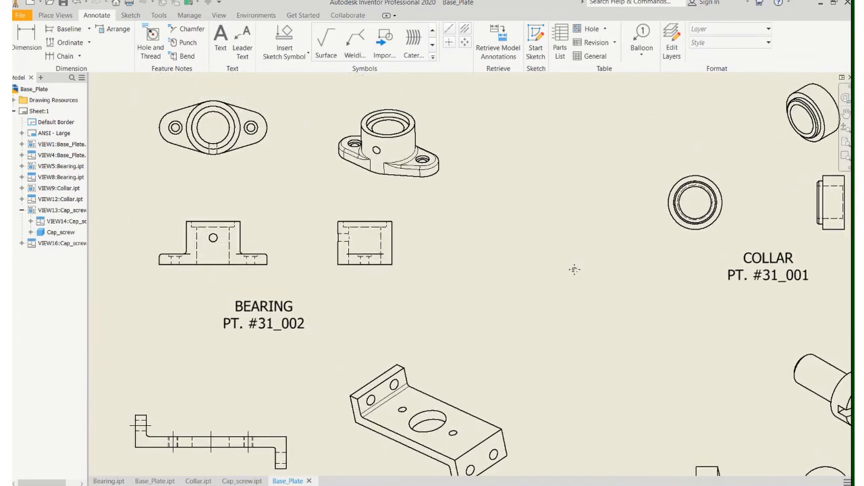
scroll(560, 322, down, 3)
scroll(364, 307, up, 5)
middle_drag(373, 269, 464, 224)
middle_drag(404, 385, 418, 322)
scroll(364, 325, up, 5)
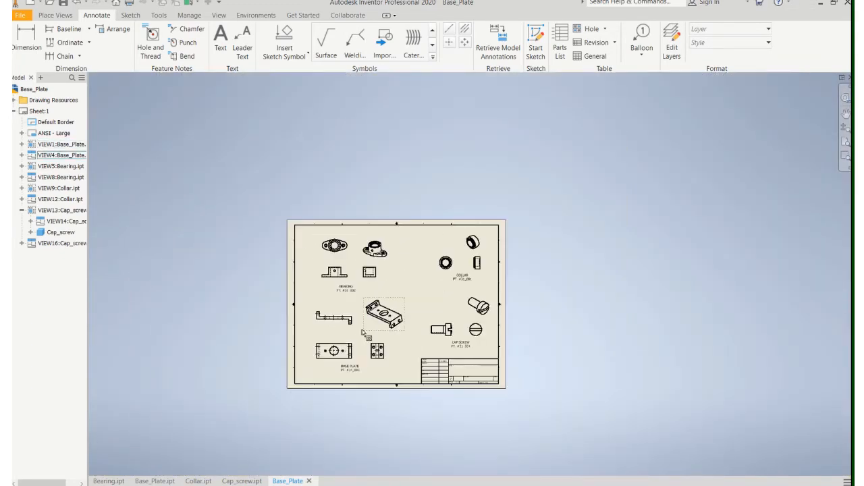
scroll(362, 329, down, 6)
middle_drag(334, 348, 379, 277)
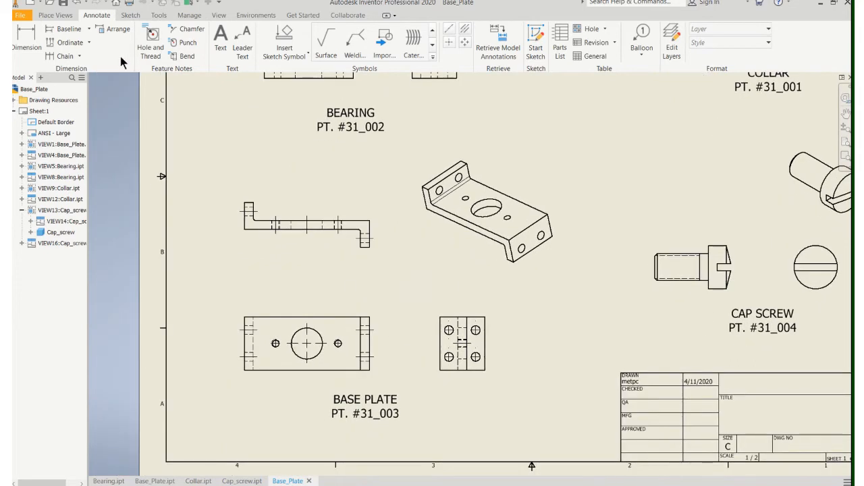
click(27, 38)
scroll(298, 288, down, 3)
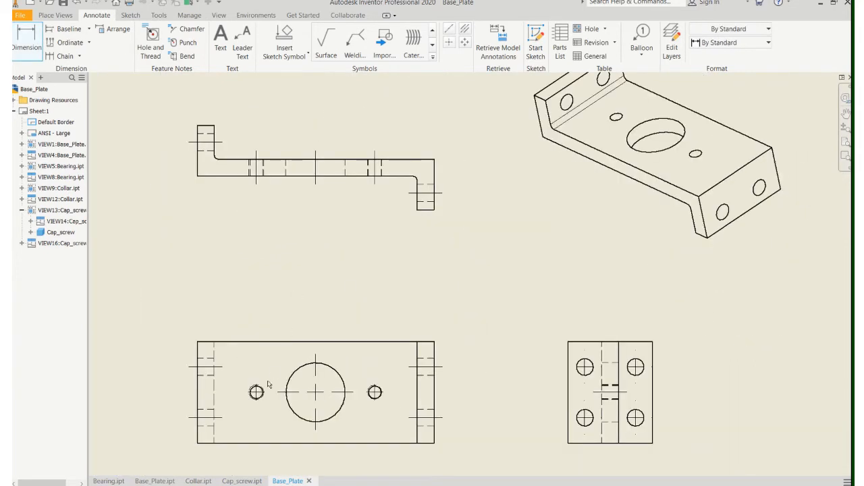
click(252, 392)
click(235, 311)
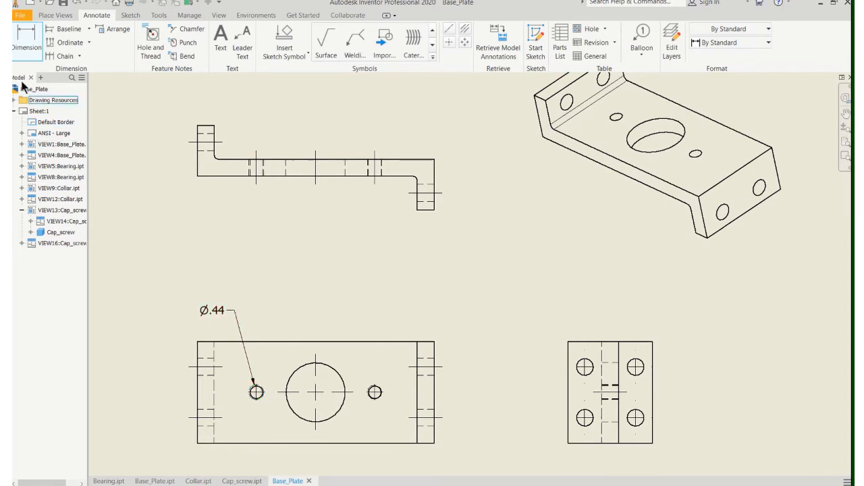
key(Escape)
Try a diameter dimension on the inner circle of the base plate's right small hole, and delete it
scroll(283, 432, down, 4)
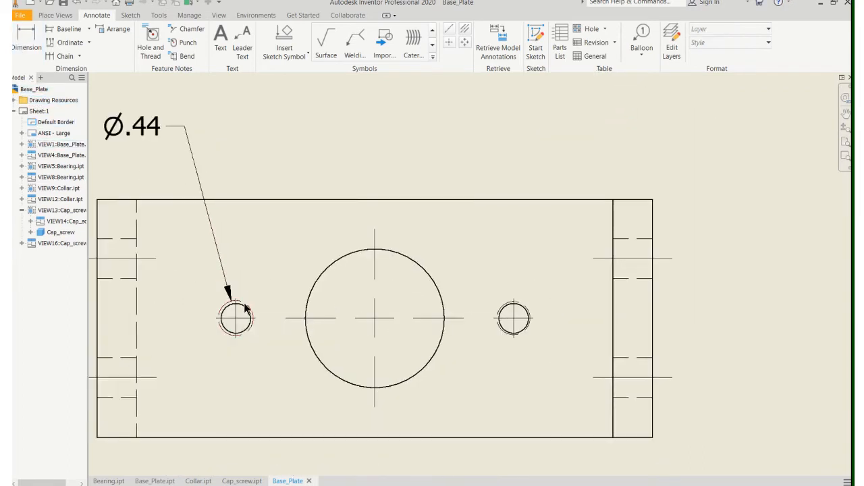
click(243, 307)
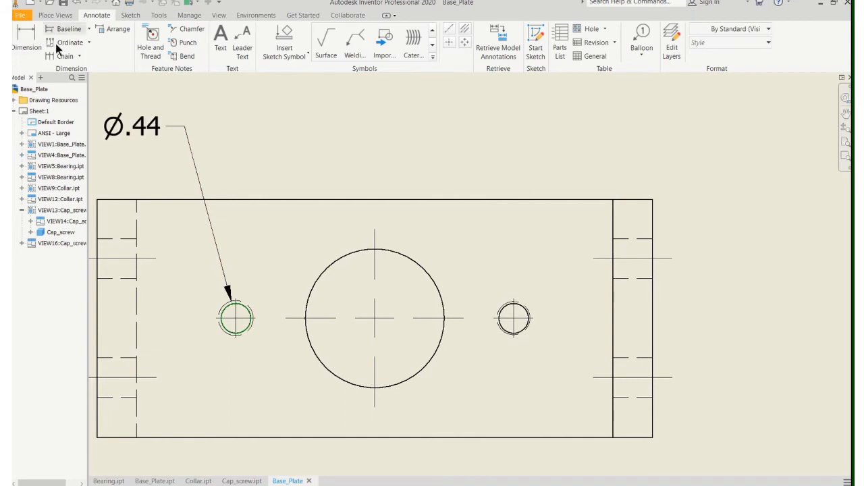
click(26, 39)
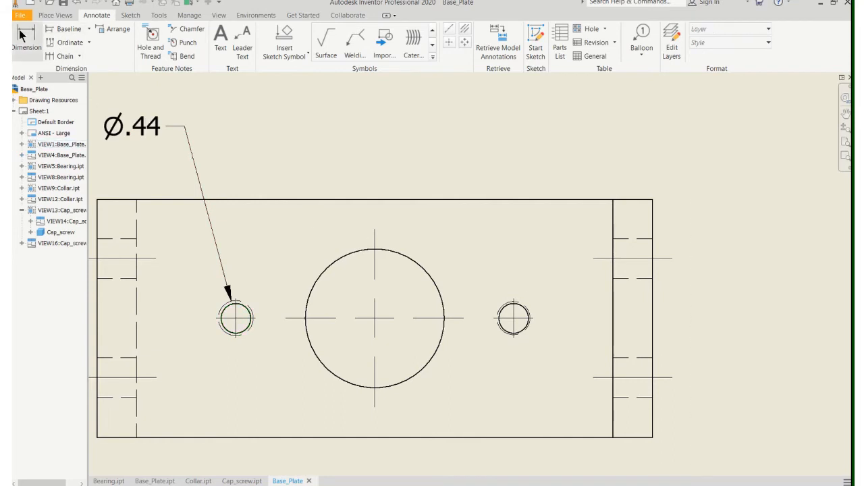
click(528, 304)
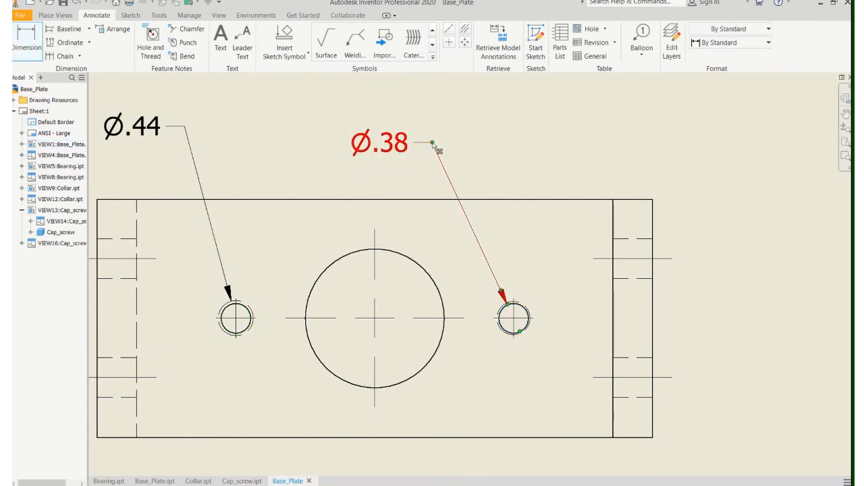
click(437, 148)
scroll(459, 202, down, 3)
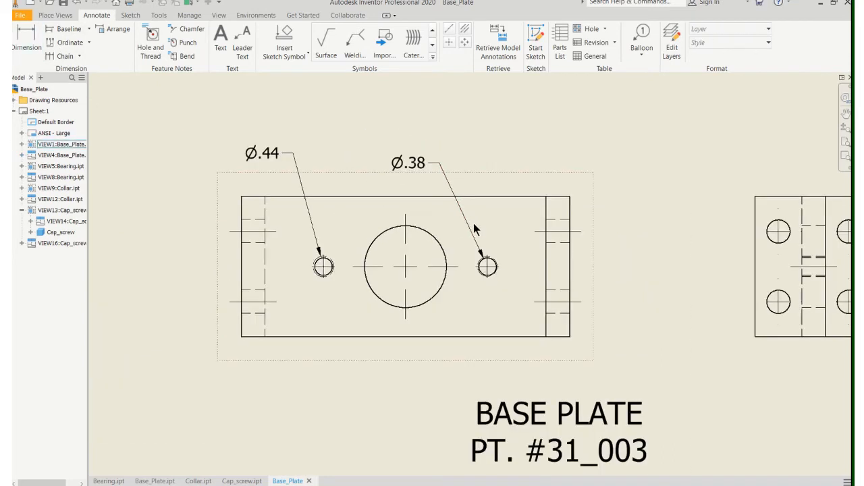
click(415, 164)
key(Delete)
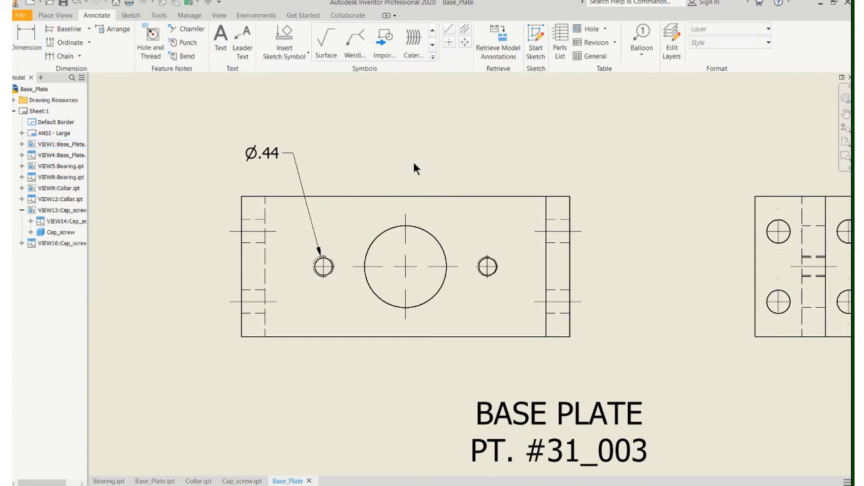
Hide the value of the base plate's small-hole diameter dimension and replace it with the thread note "2X .375 - 24 UNF"
double_click(269, 152)
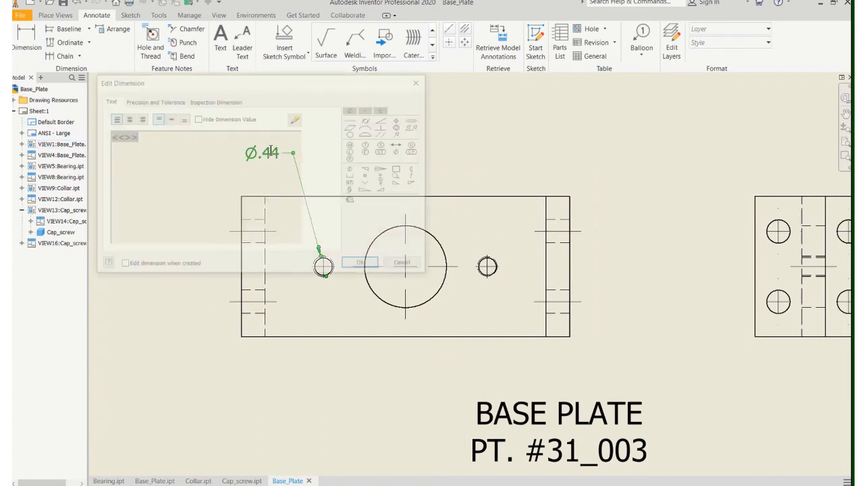
click(197, 119)
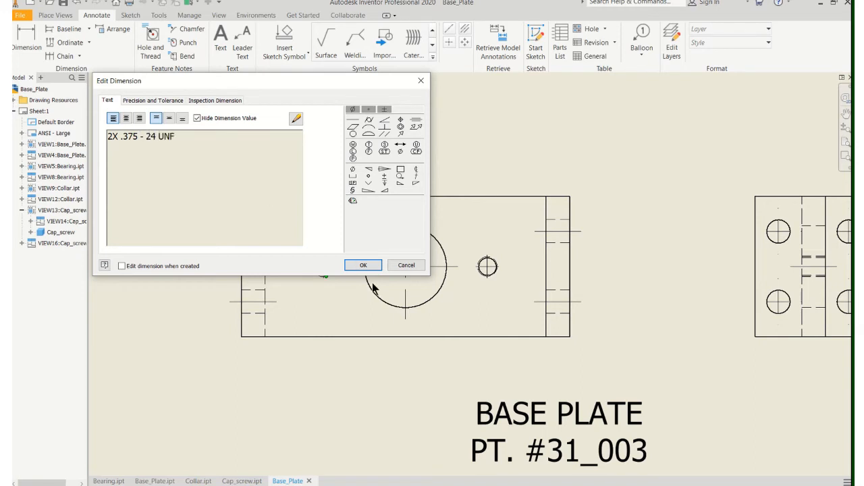
click(364, 265)
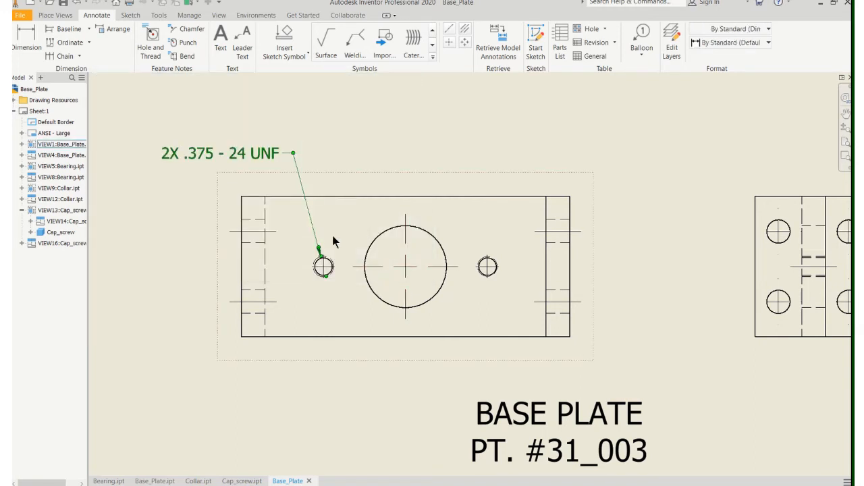
scroll(569, 258, down, 6)
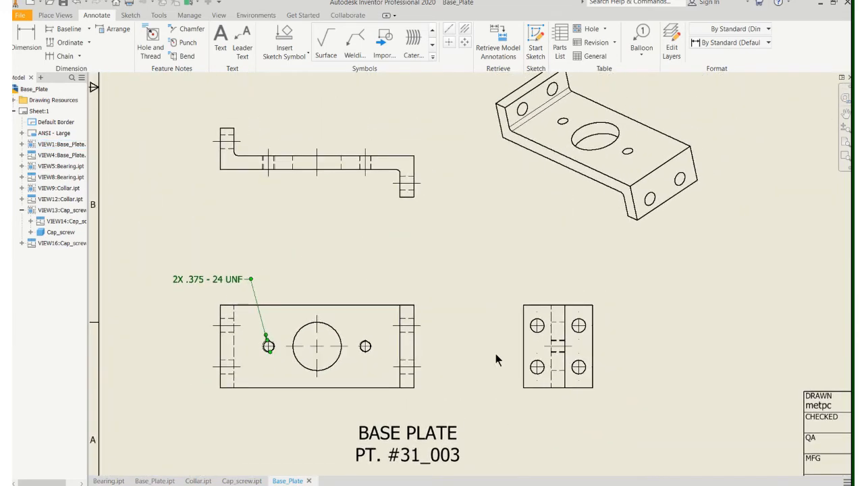
scroll(380, 332, up, 3)
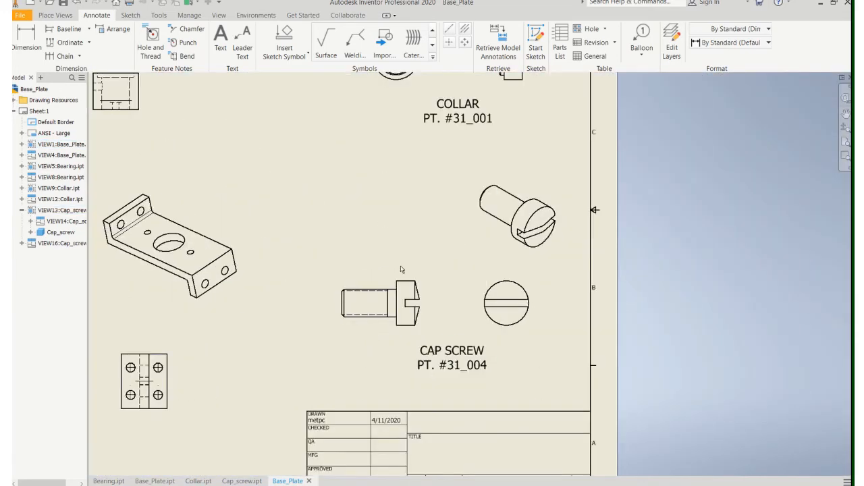
click(44, 54)
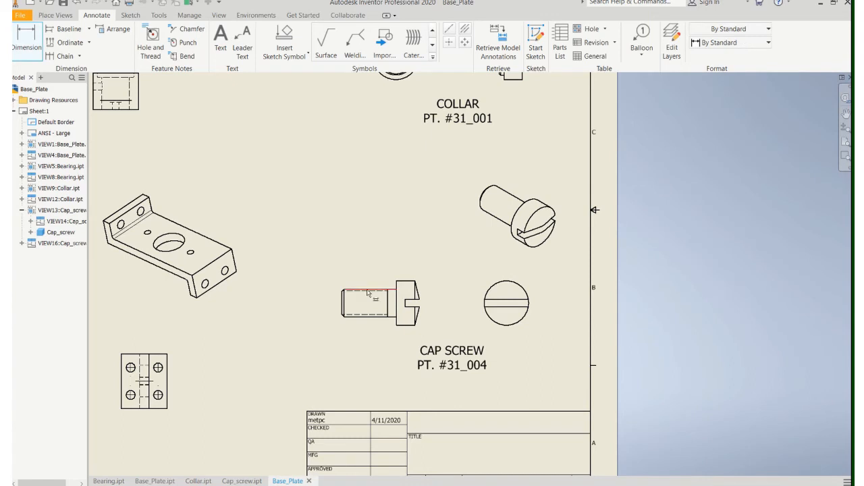
click(26, 40)
scroll(282, 209, up, 3)
key(d)
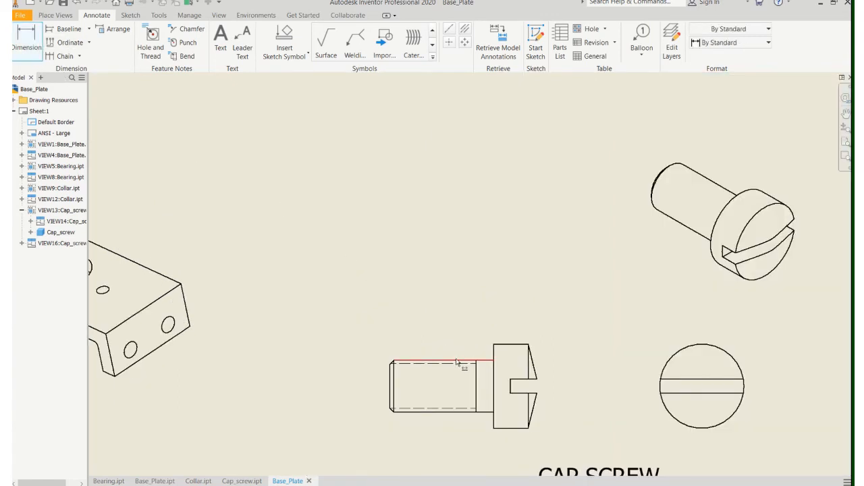
click(465, 363)
key(Escape)
scroll(435, 298, up, 3)
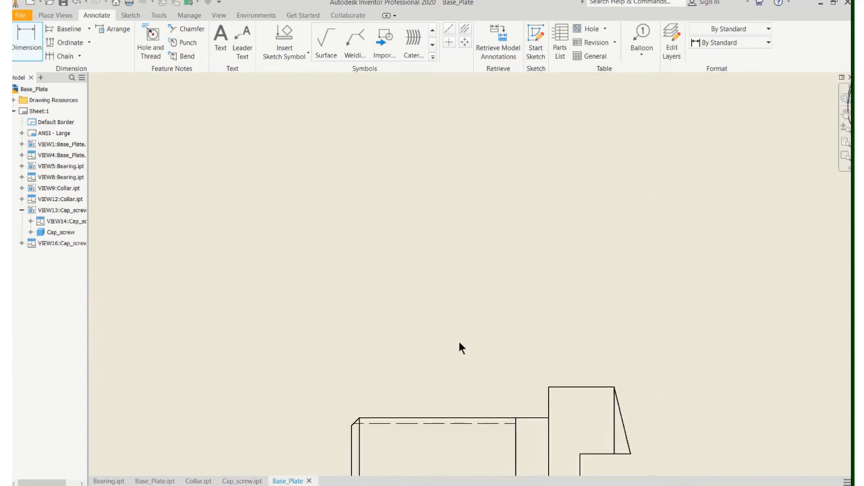
middle_drag(453, 316, 446, 128)
scroll(446, 128, up, 3)
click(19, 44)
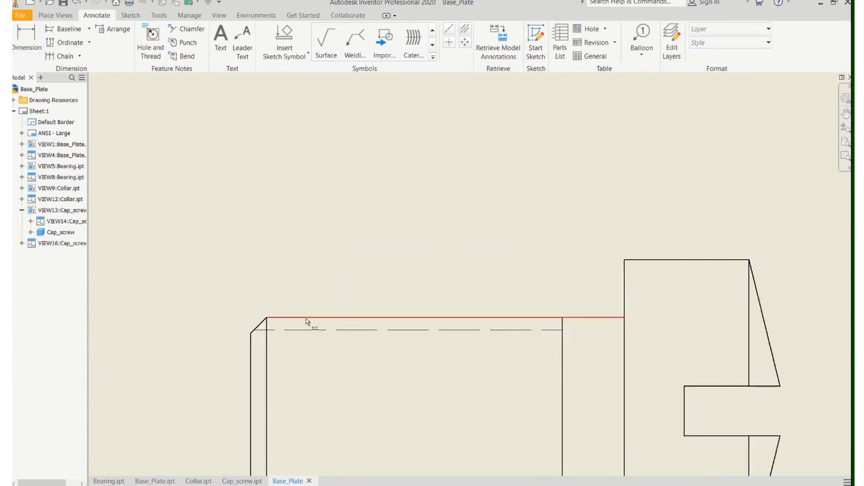
click(305, 318)
scroll(389, 271, up, 5)
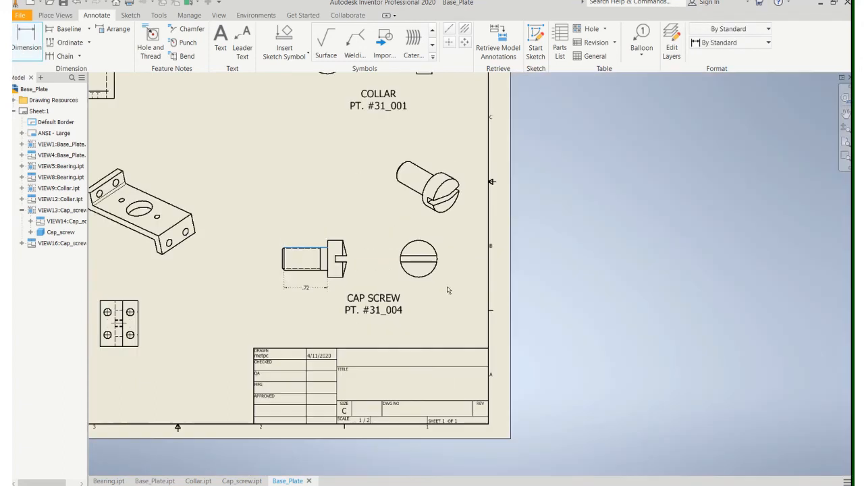
scroll(392, 271, down, 4)
scroll(436, 308, up, 3)
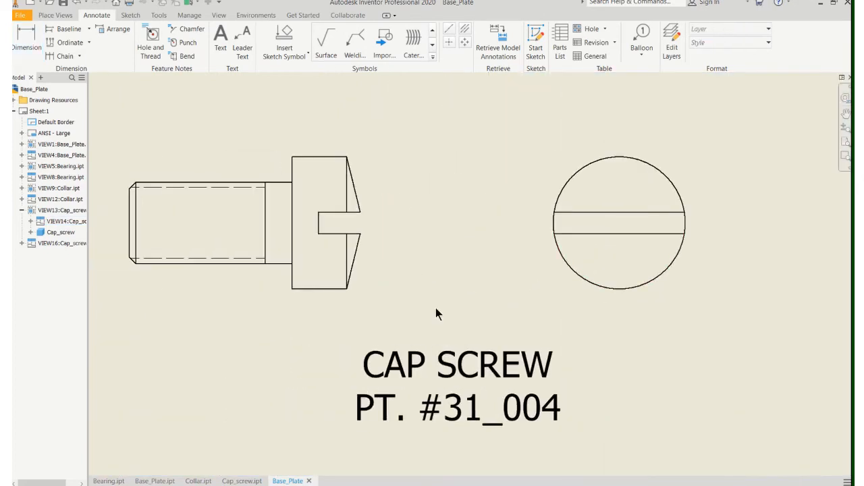
click(42, 45)
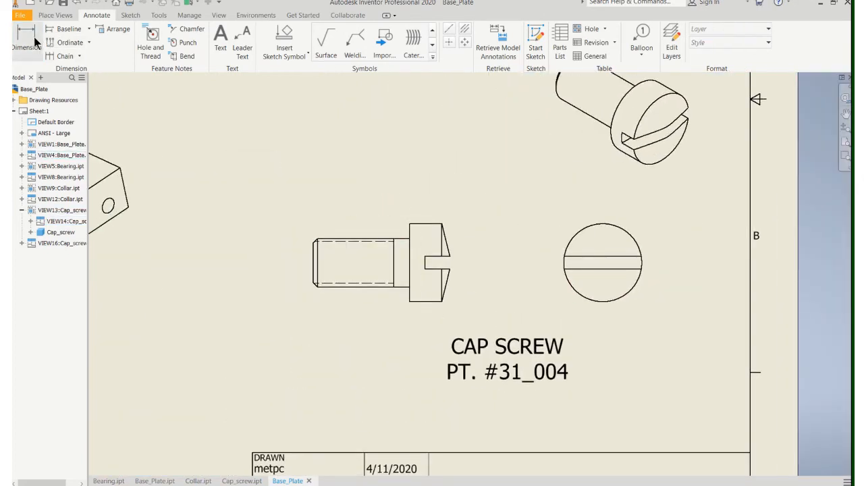
click(329, 241)
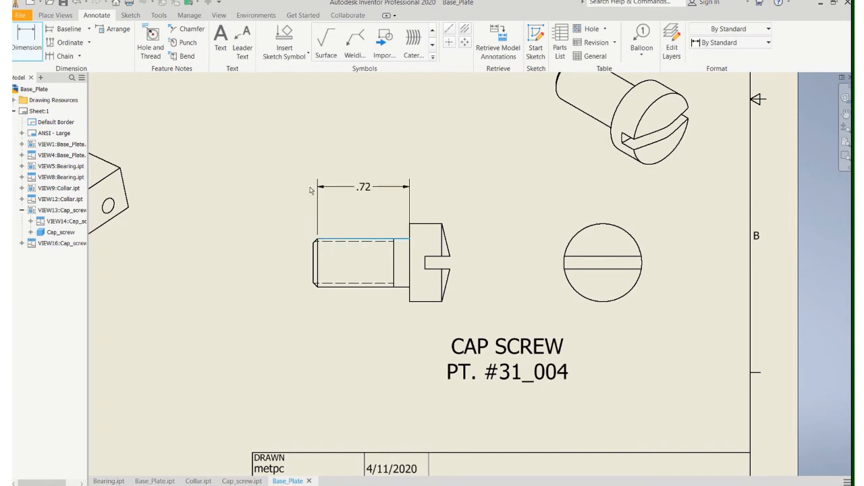
key(Escape)
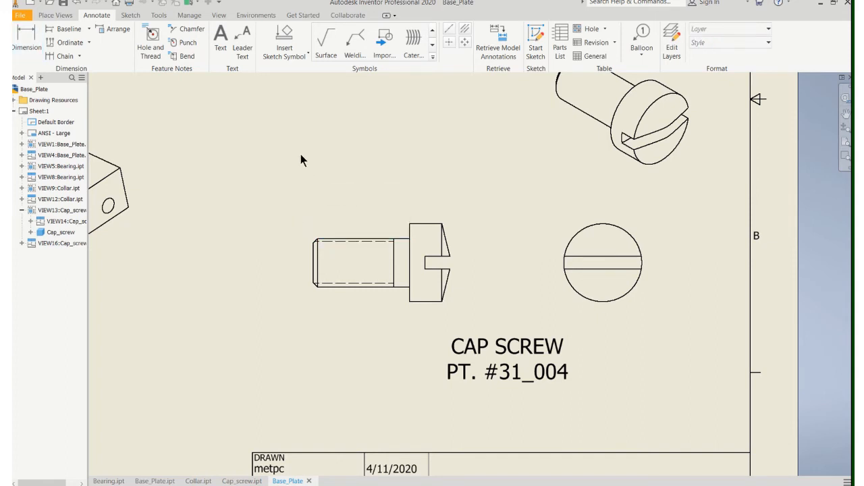
Add the leader note ".375 - 24 UNF" pointing to the upper edge of the cap screw's threaded shank in its side view
key(l)
key(e)
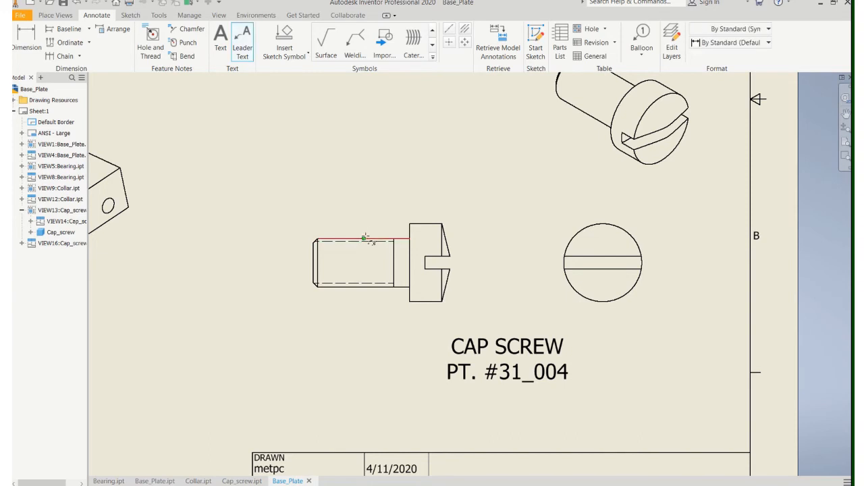
click(363, 238)
right_click(318, 190)
click(355, 189)
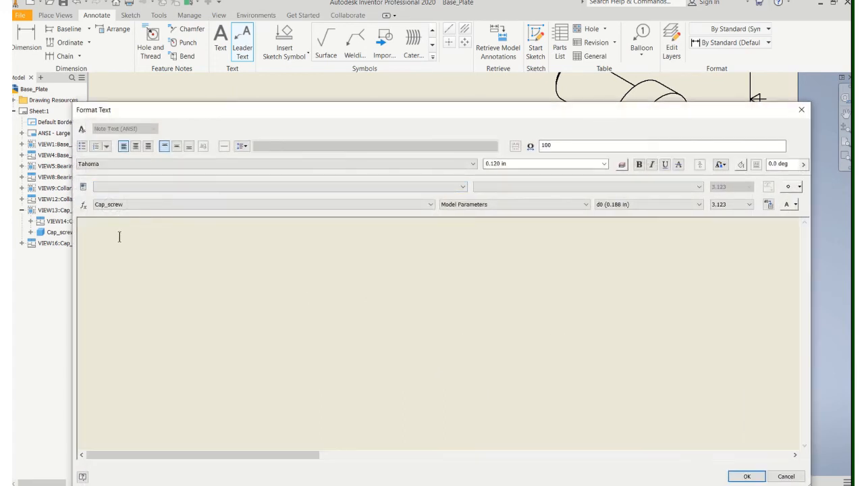
text(.375 - 24 UNF)
click(737, 477)
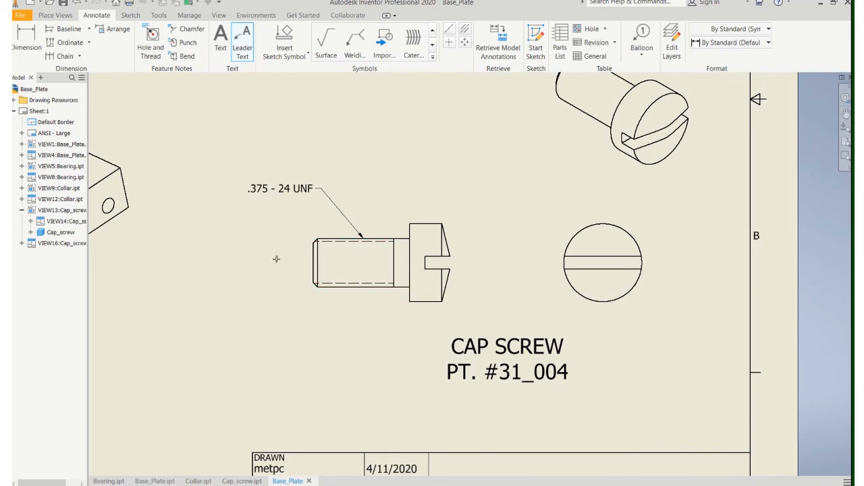
Look over the whole sheet, checking the views, labels and thread notes of the bearing, collar, base plate and cap screw
scroll(554, 261, up, 2)
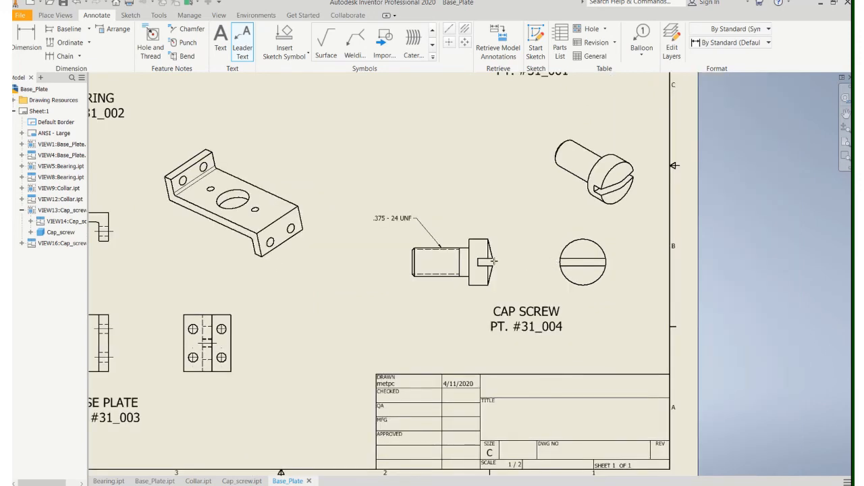
scroll(405, 263, up, 4)
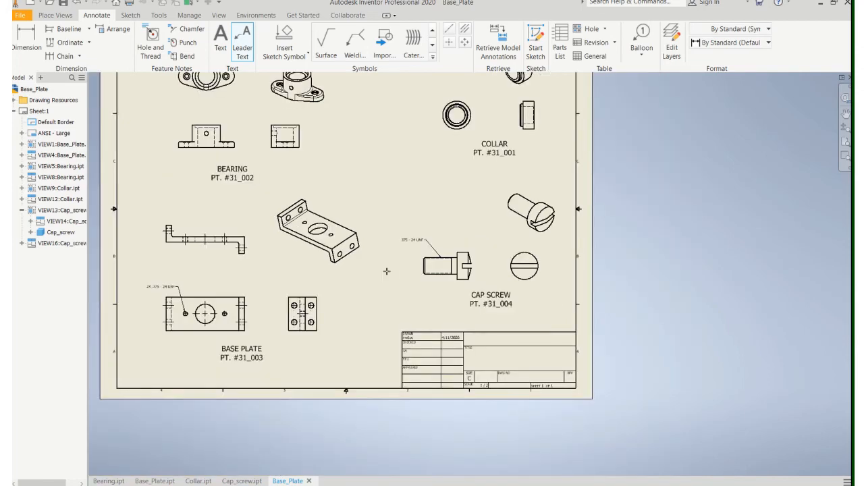
scroll(342, 286, down, 6)
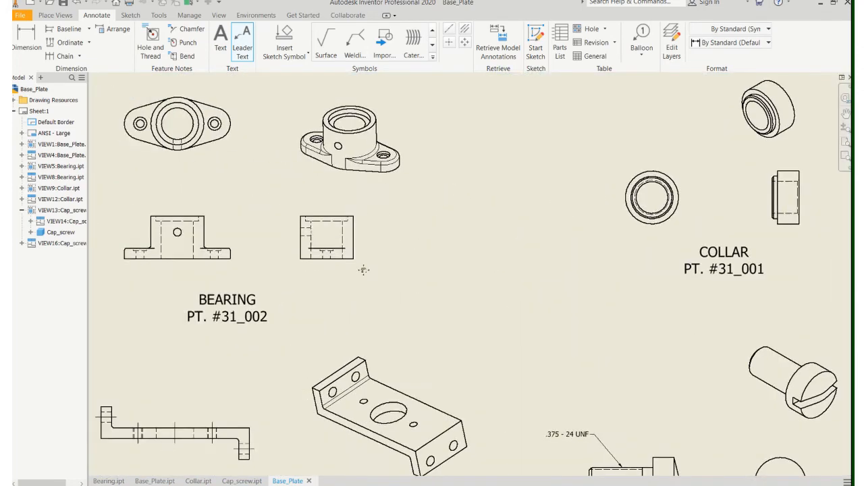
scroll(386, 356, up, 5)
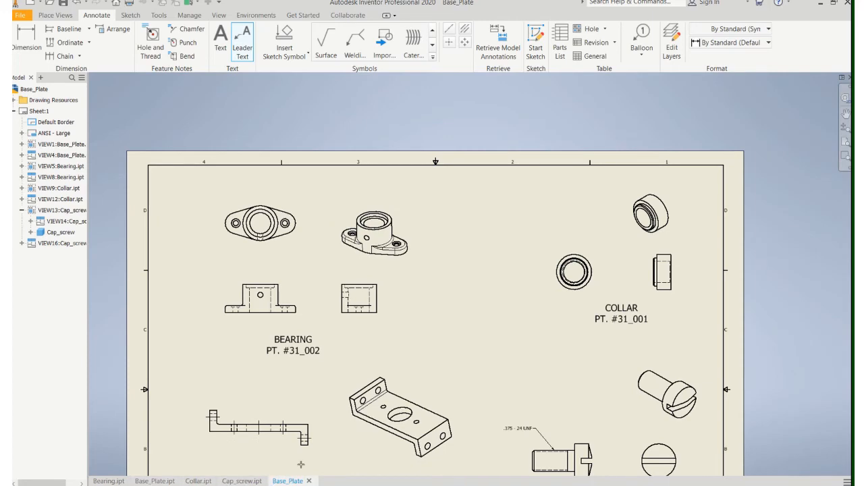
scroll(298, 392, up, 2)
scroll(303, 322, down, 3)
scroll(399, 366, up, 3)
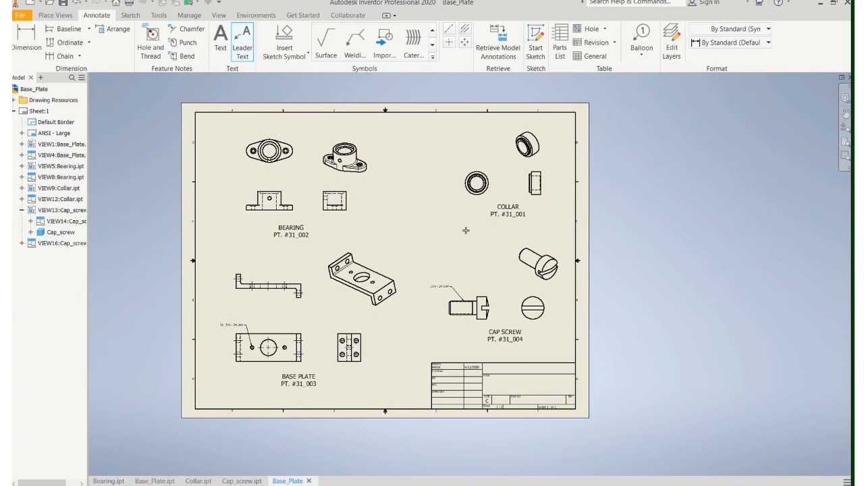
scroll(438, 284, down, 3)
scroll(437, 284, up, 3)
Fill the title block's title area with the text "SHAFT SUPPORT DETAIL PARTS" and "31-1001" on a second line
middle_drag(436, 282, 351, 172)
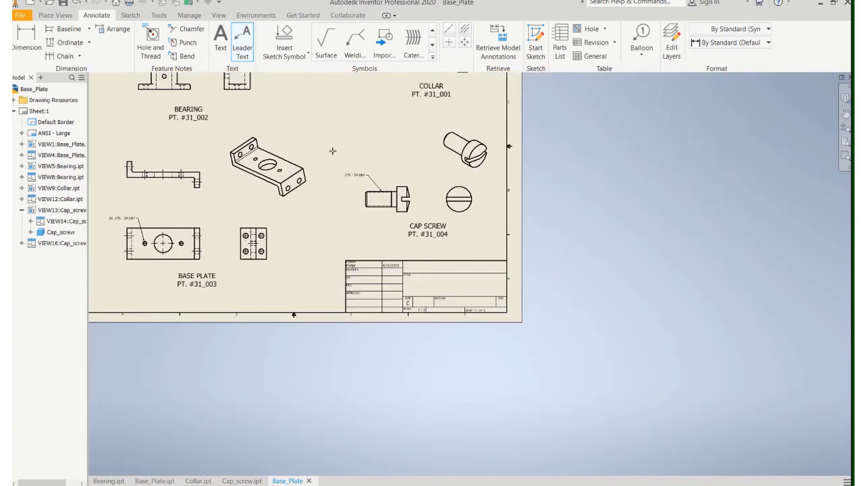
click(222, 40)
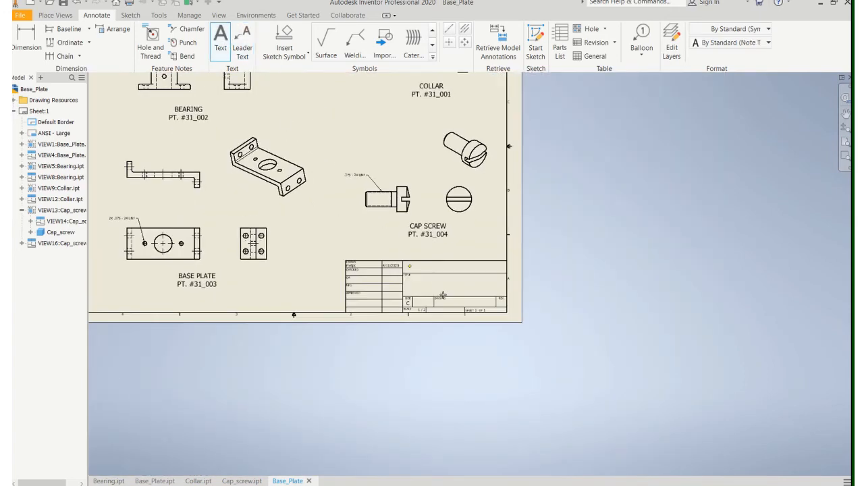
click(483, 288)
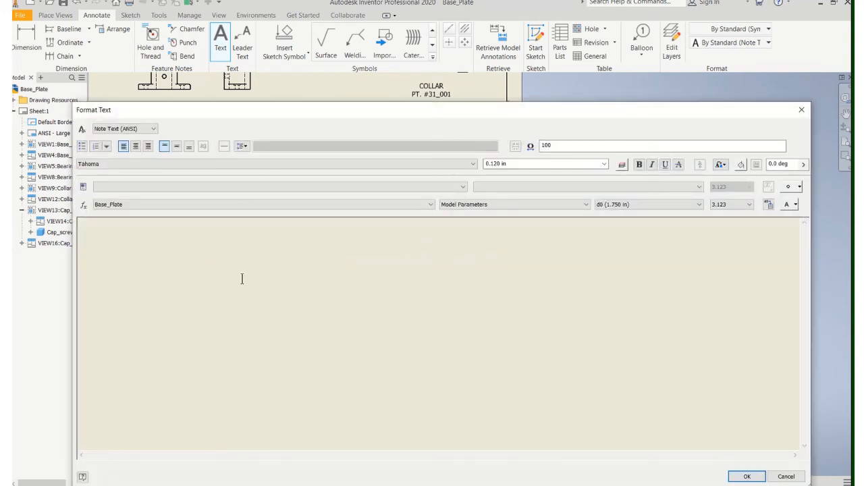
text(SHAFT SUPPORT)
text( DS)
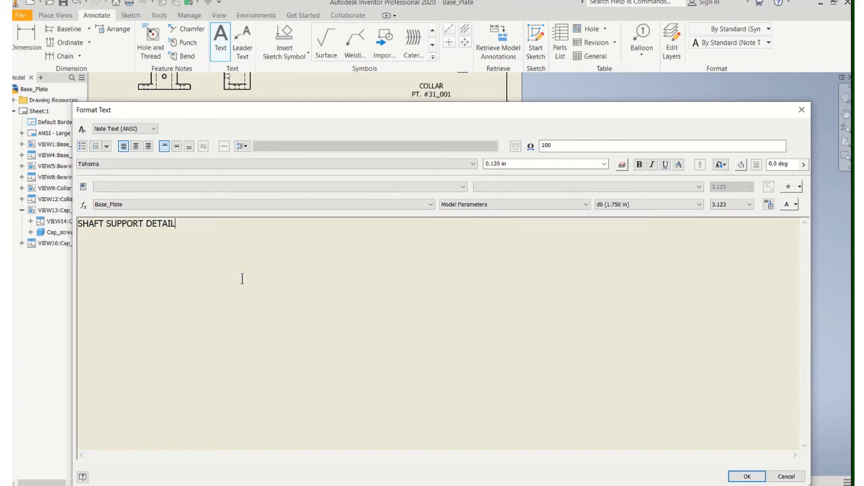
text(P[AR)
key(BackSpace)
key(BackSpace)
key(BackSpace)
text(PA)
text(001)
click(759, 476)
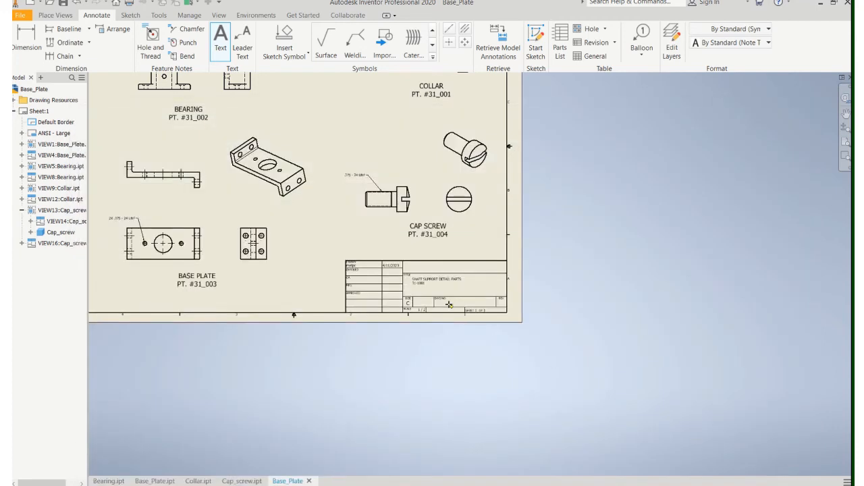
Add a text note with the drafter's full name in the empty title block cell above the title
scroll(449, 305, up, 3)
click(220, 42)
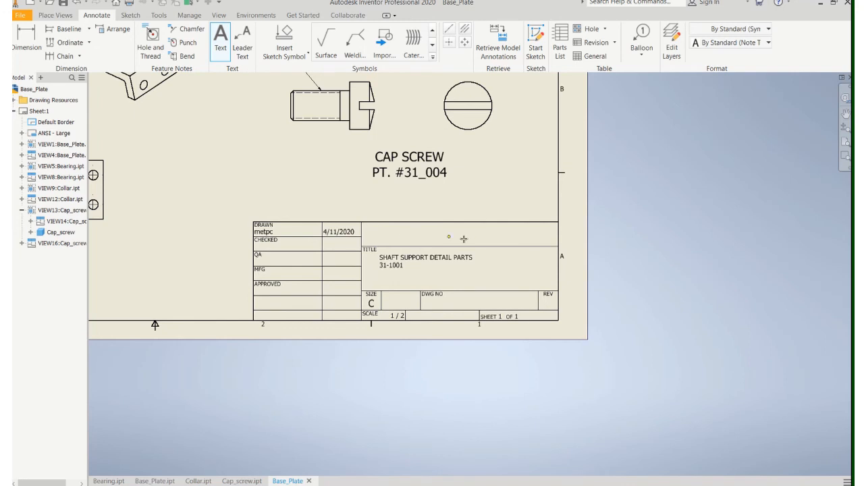
drag(371, 224, 525, 248)
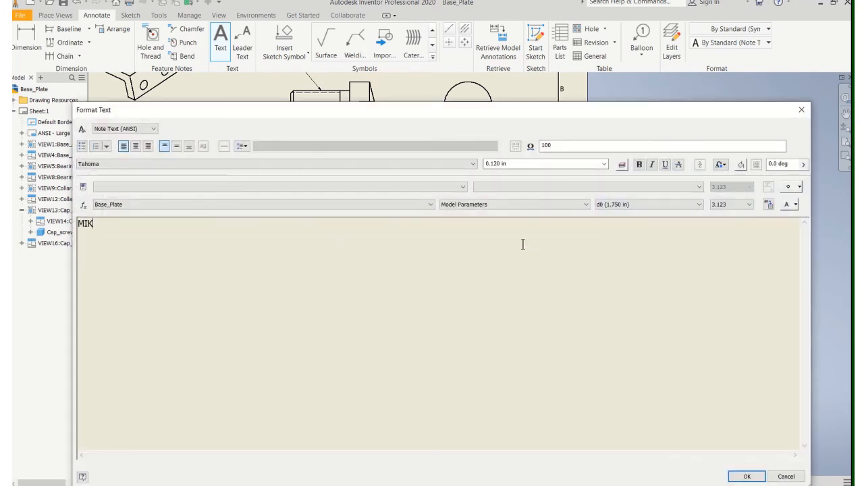
text(MIKE DEVORE)
click(748, 477)
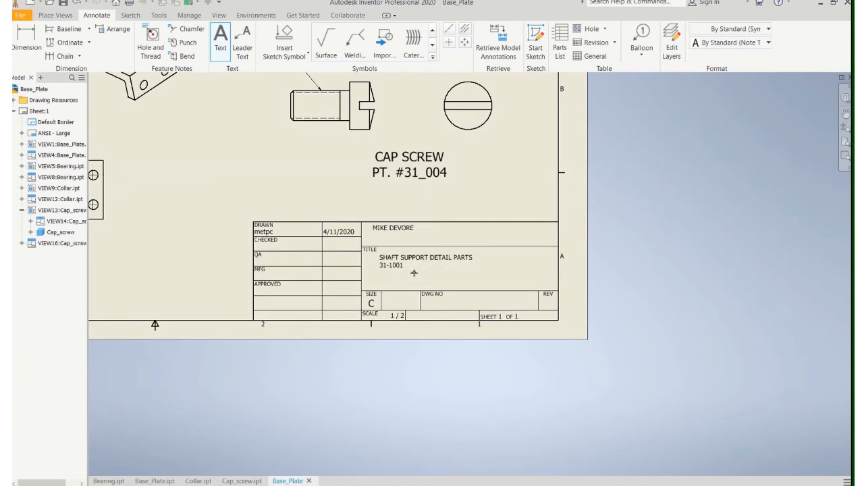
Open the existing drawing file "Shaft Support Detail Parts" from the Shaft Support Assy folder
scroll(401, 273, down, 4)
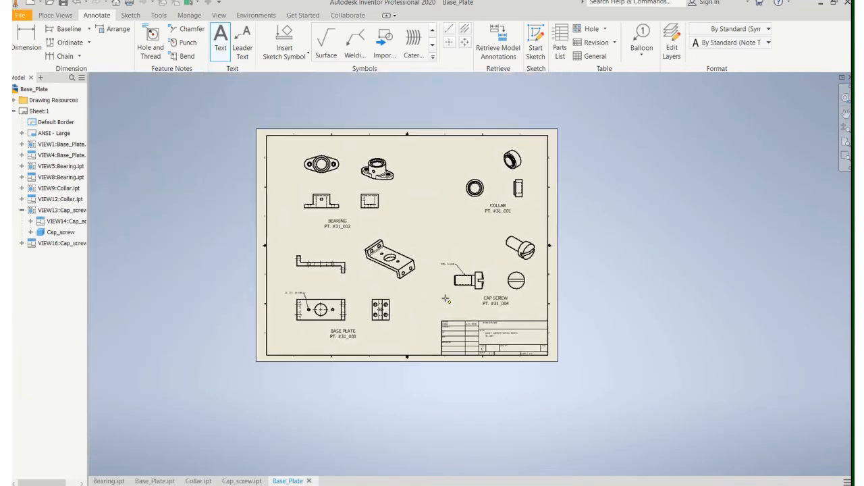
scroll(404, 252, up, 3)
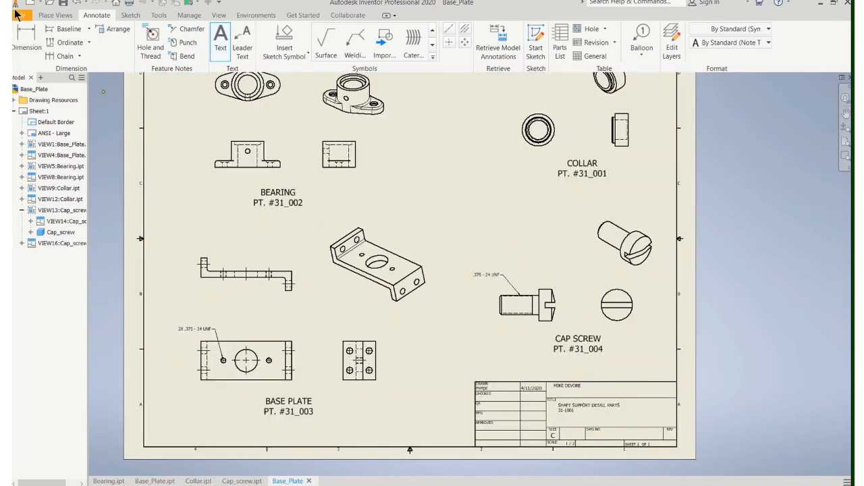
click(17, 15)
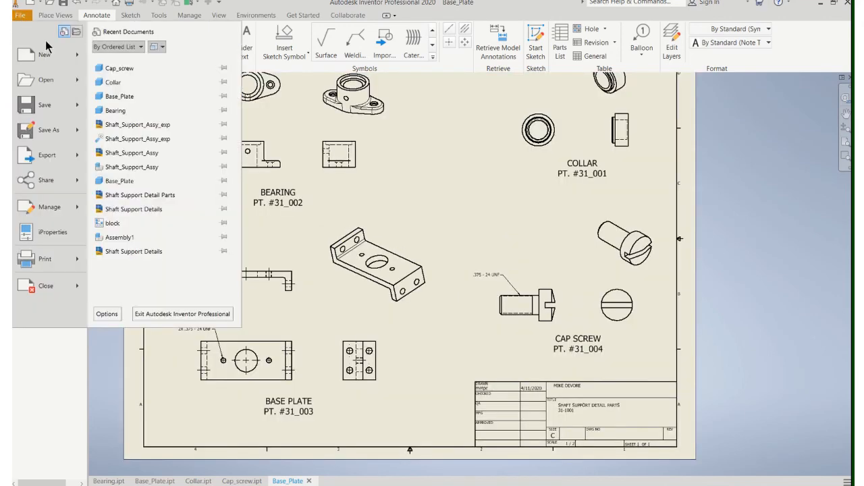
click(52, 81)
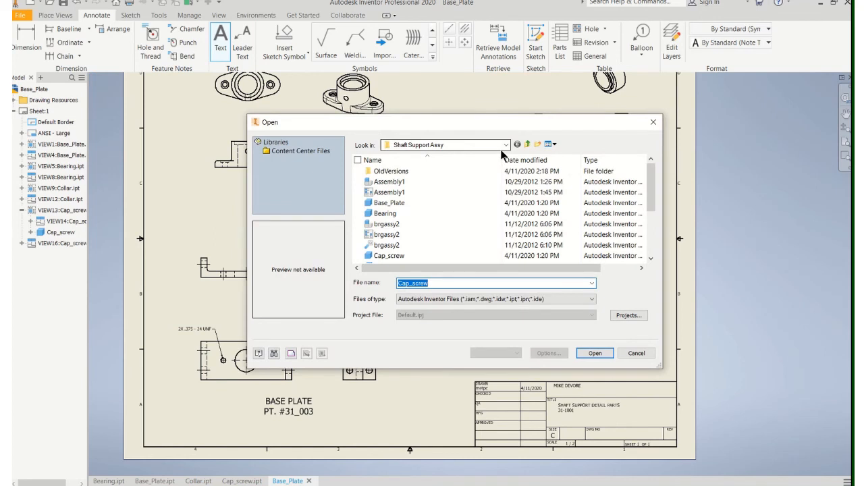
scroll(405, 227, down, 3)
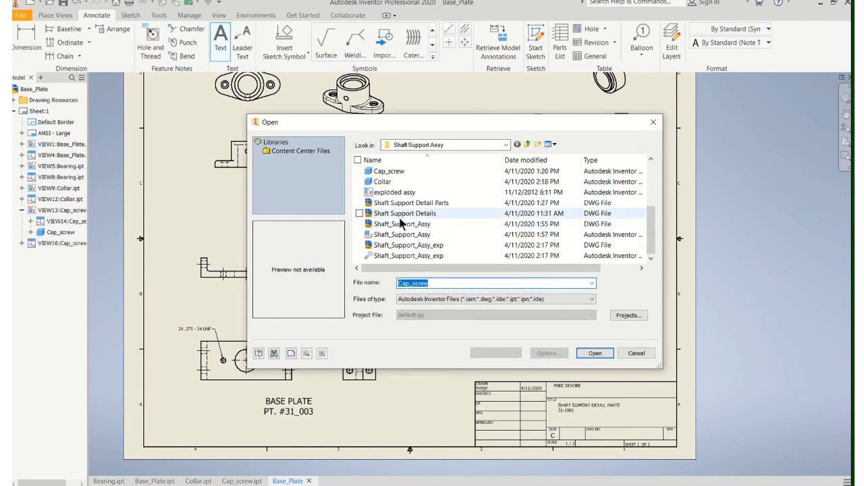
scroll(405, 223, up, 2)
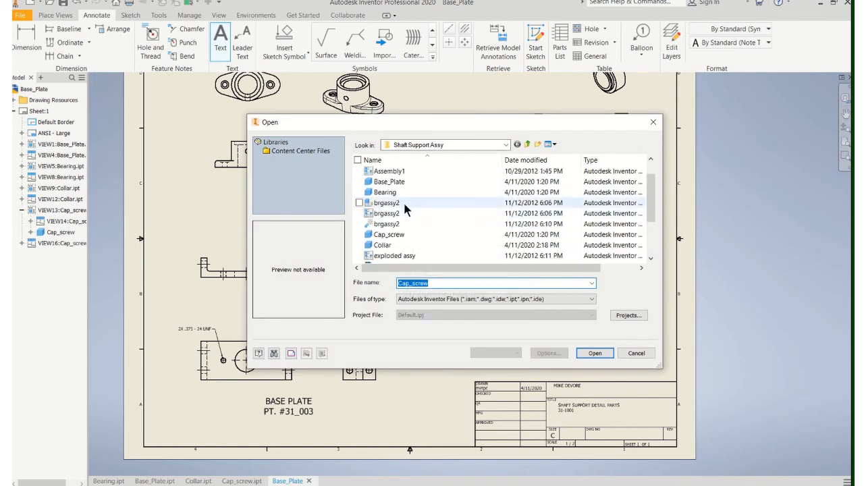
scroll(404, 202, down, 2)
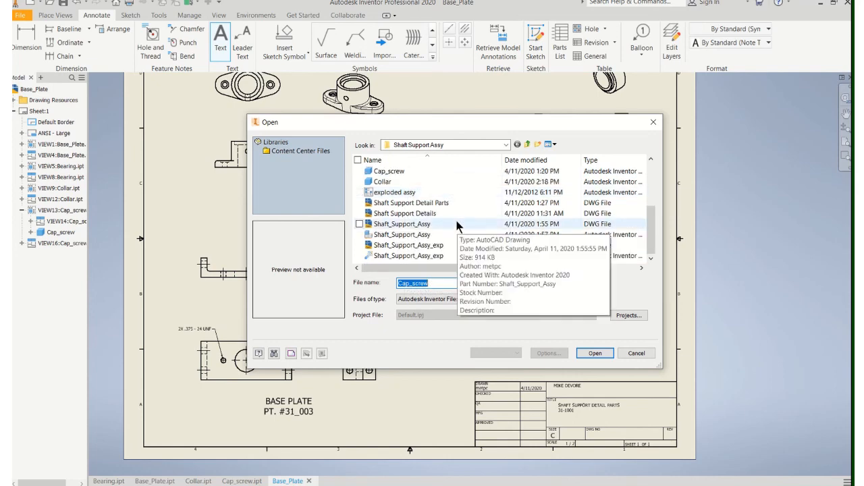
click(392, 203)
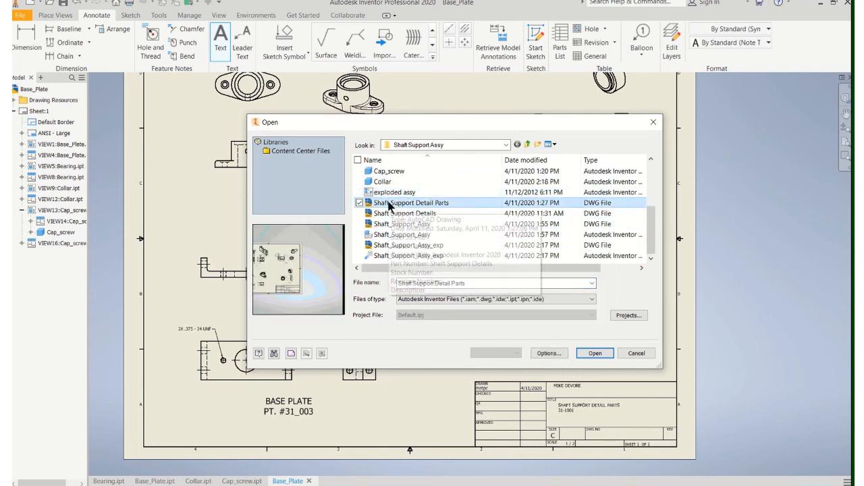
click(595, 353)
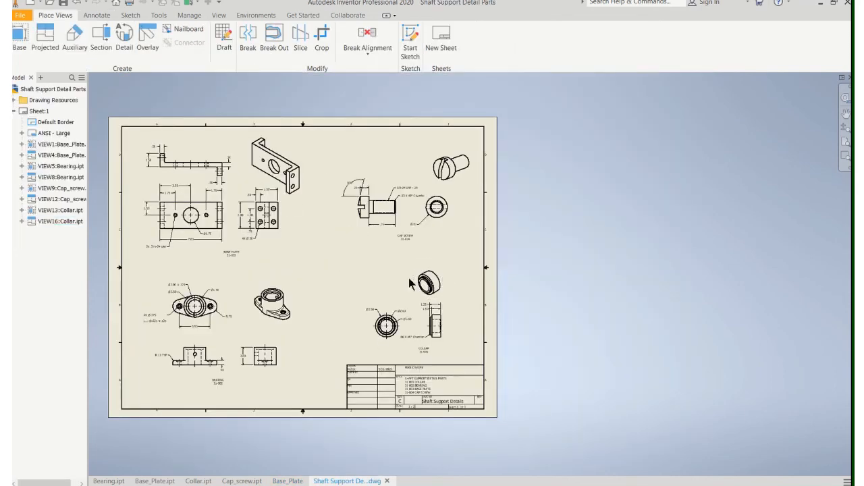
Look over the opened sheet, checking the dimensions and notes on the base plate, bearing, cap screw and collar views
scroll(385, 270, down, 4)
scroll(324, 249, up, 3)
middle_drag(337, 253, 554, 260)
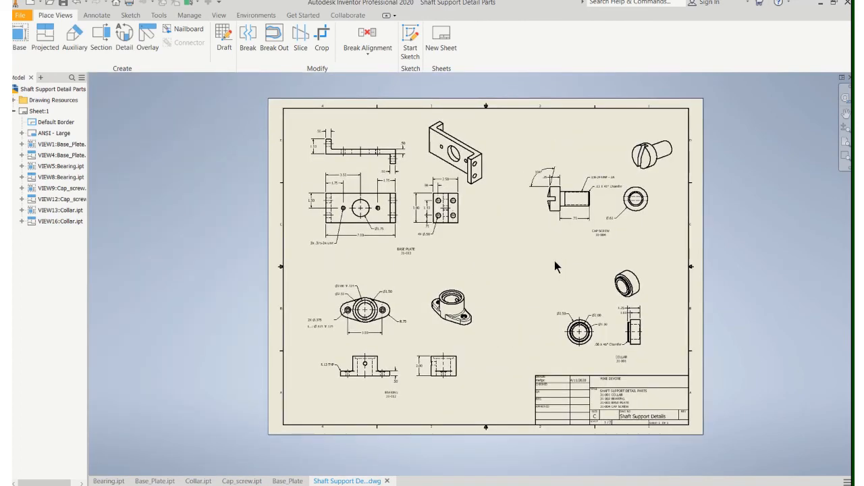
scroll(533, 256, down, 3)
scroll(414, 240, up, 4)
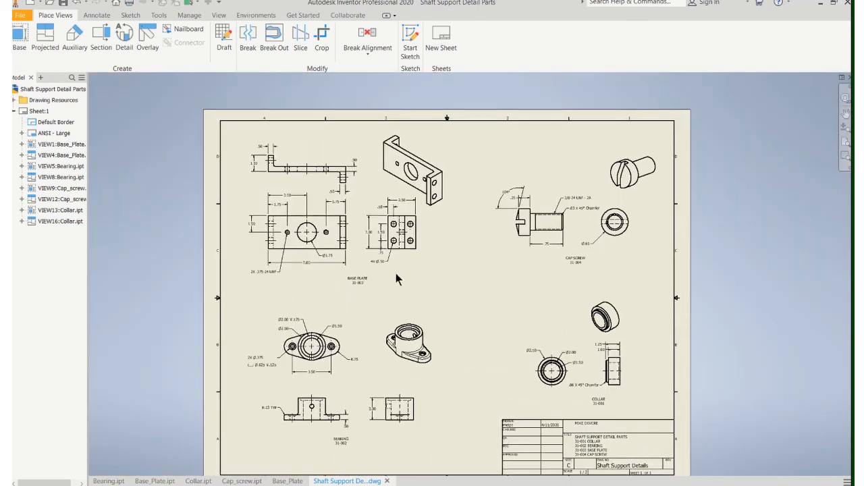
scroll(398, 293, up, 1)
mouse_move(385, 318)
middle_down()
mouse_move(382, 275)
mouse_move(336, 247)
middle_up()
scroll(336, 247, down, 3)
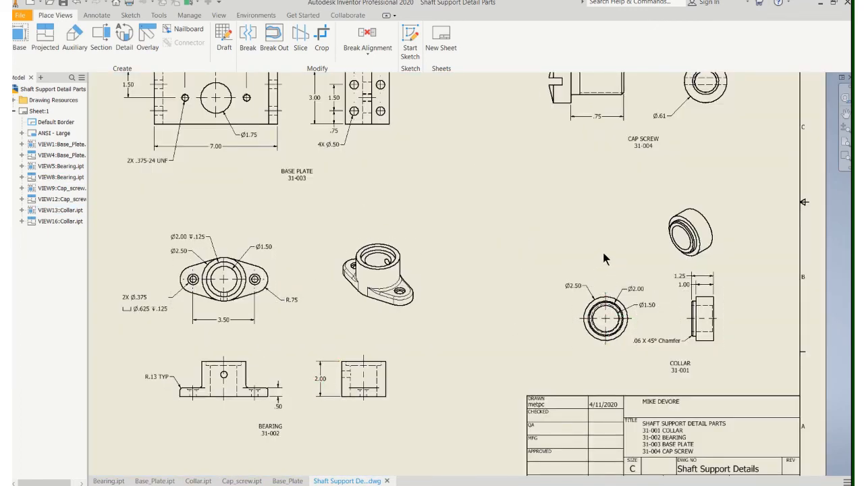
Move the collar's isometric view slightly up, away from the dimensions of its side view
drag(667, 240, 676, 222)
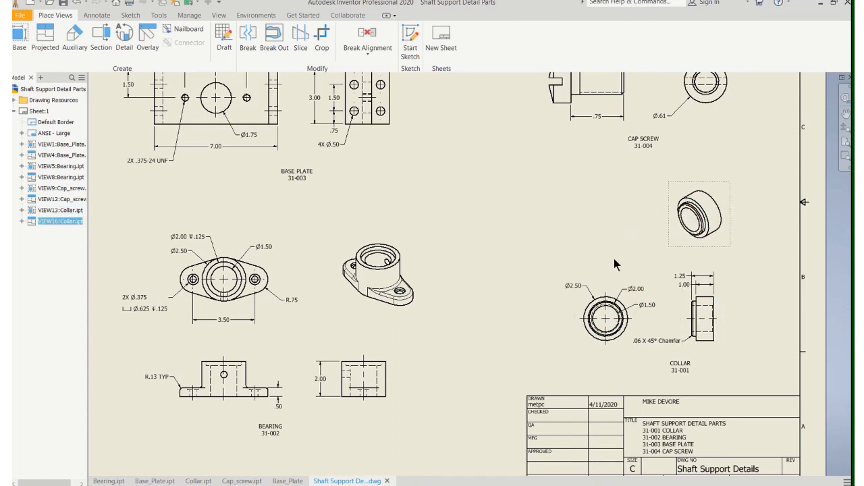
scroll(624, 247, down, 3)
scroll(624, 247, up, 5)
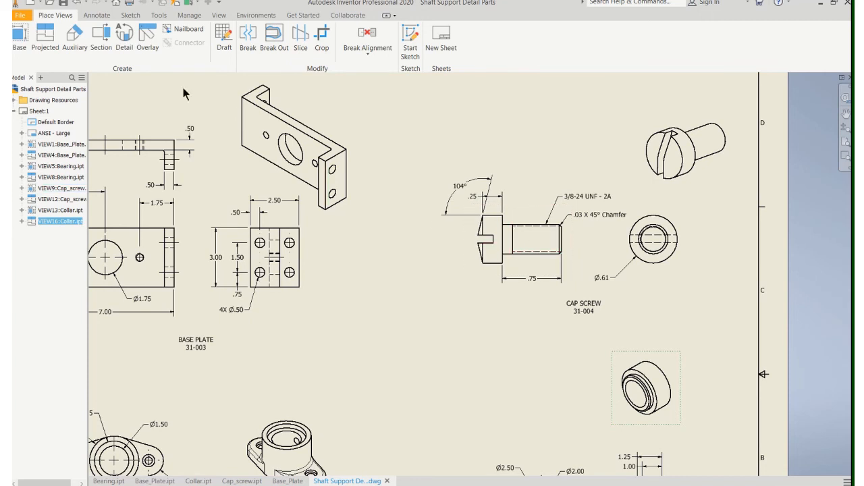
Dimension the depth and the width of the screwdriver slot in the cap screw's side view
click(96, 15)
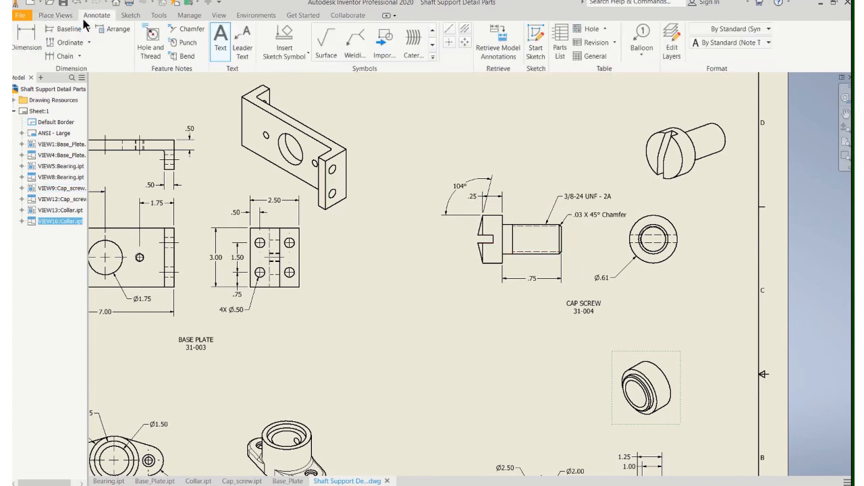
click(27, 37)
scroll(482, 250, up, 3)
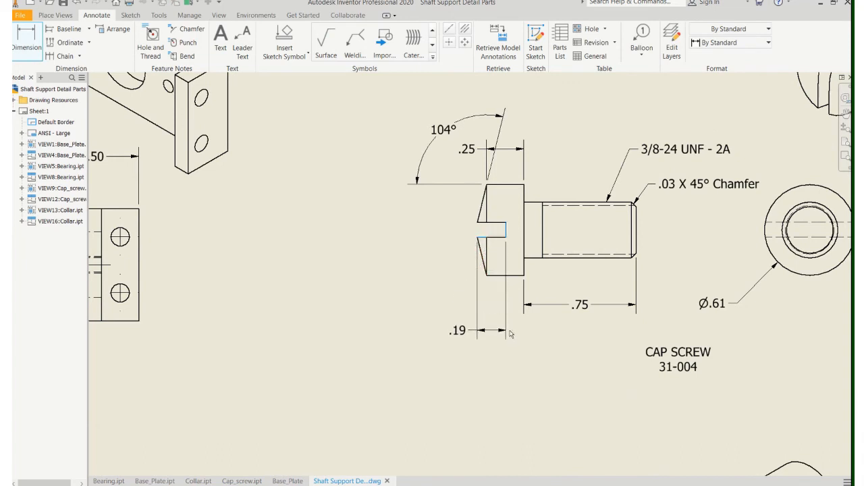
click(503, 331)
click(480, 223)
click(480, 237)
click(426, 235)
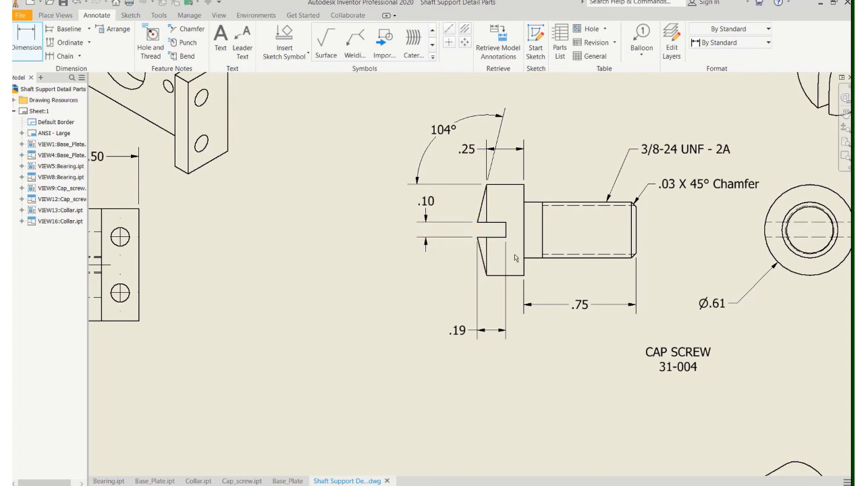
Look over the dimensioned part views across the sheet and examine the cap screw's side view and its notes
scroll(587, 281, down, 3)
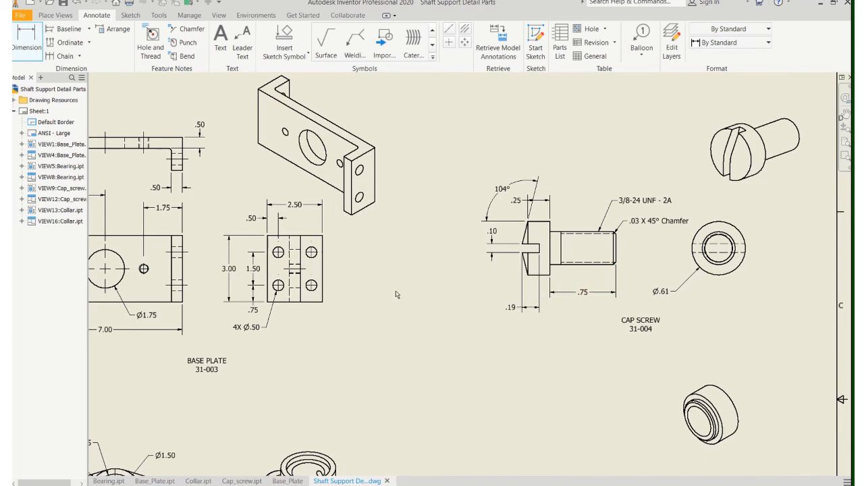
scroll(396, 292, down, 3)
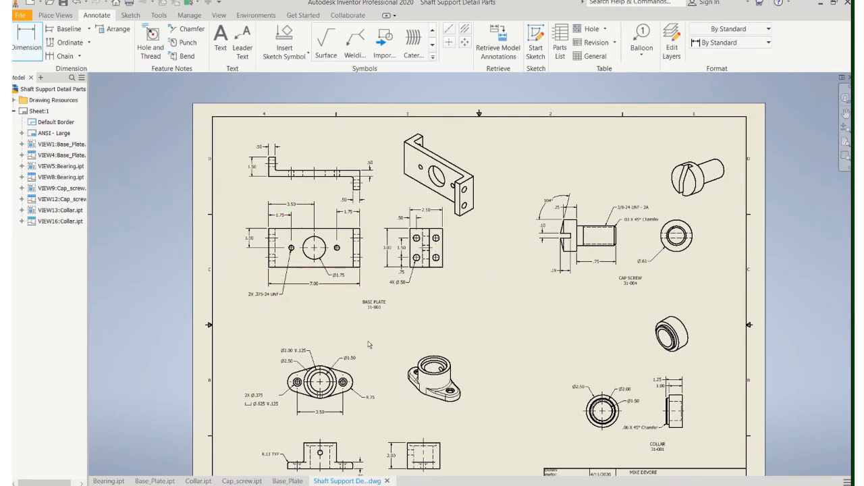
mouse_move(367, 340)
middle_down()
mouse_move(311, 228)
mouse_move(304, 239)
middle_up()
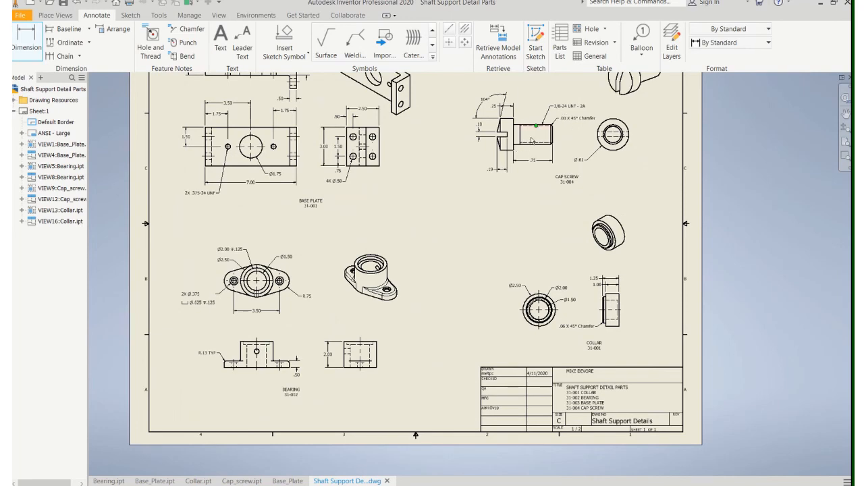
middle_drag(434, 182, 284, 206)
scroll(331, 210, up, 3)
scroll(396, 195, up, 1)
middle_drag(388, 204, 277, 303)
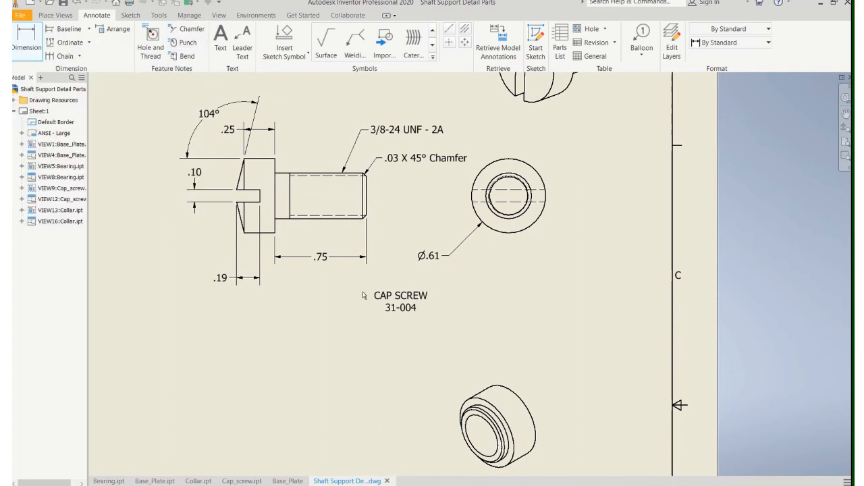
scroll(361, 223, up, 4)
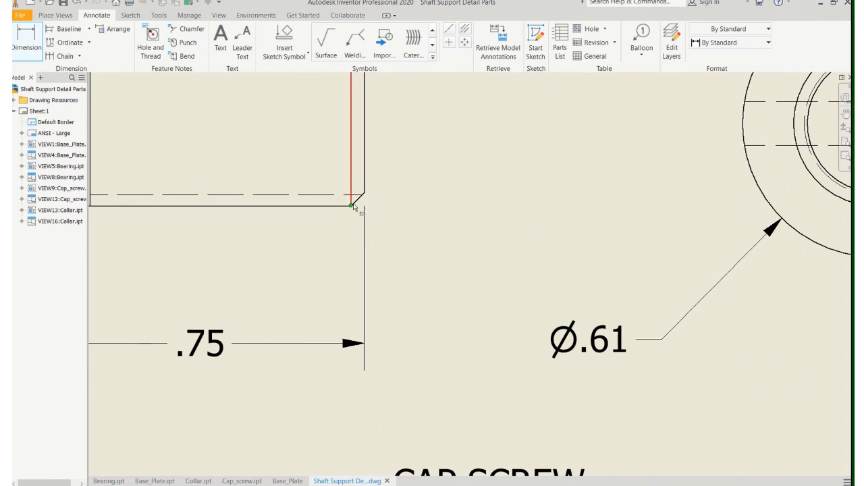
click(356, 202)
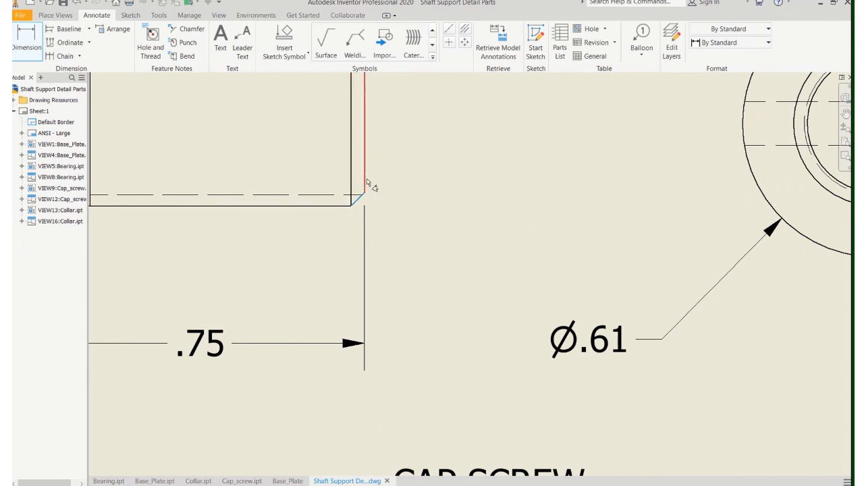
click(365, 182)
key(Escape)
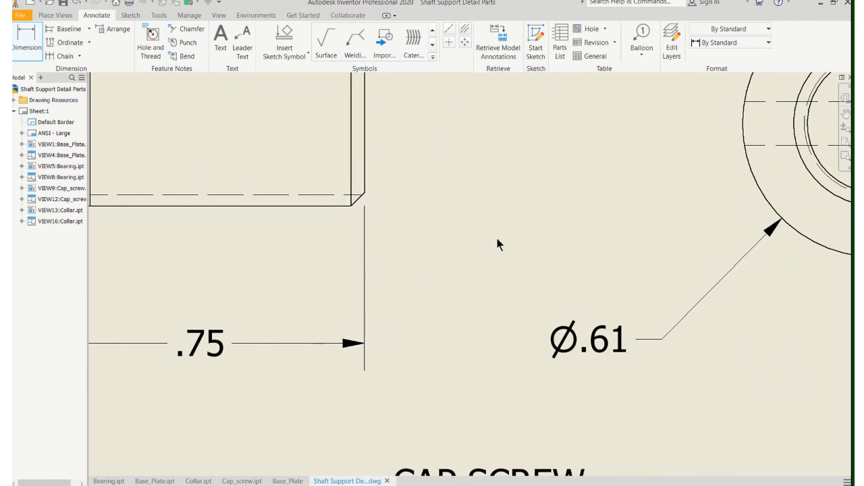
Add a chamfer note to the lower chamfer at the threaded end of the cap screw's side view
click(188, 29)
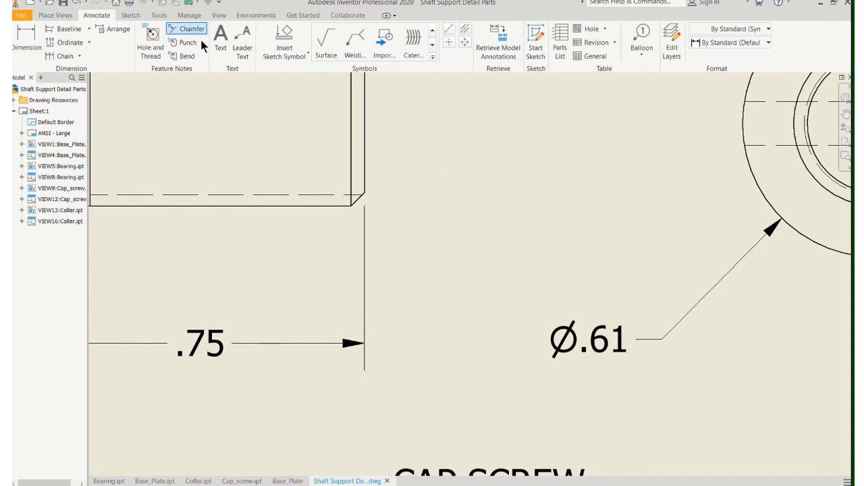
click(358, 199)
click(365, 180)
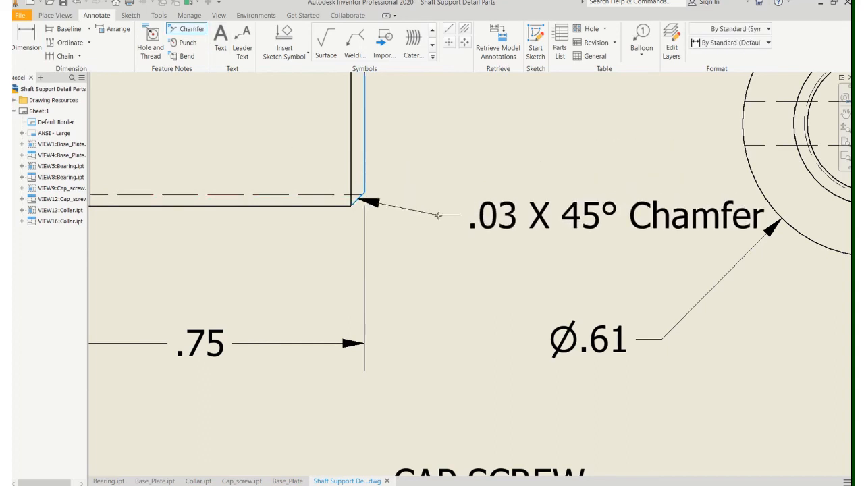
scroll(437, 217, up, 2)
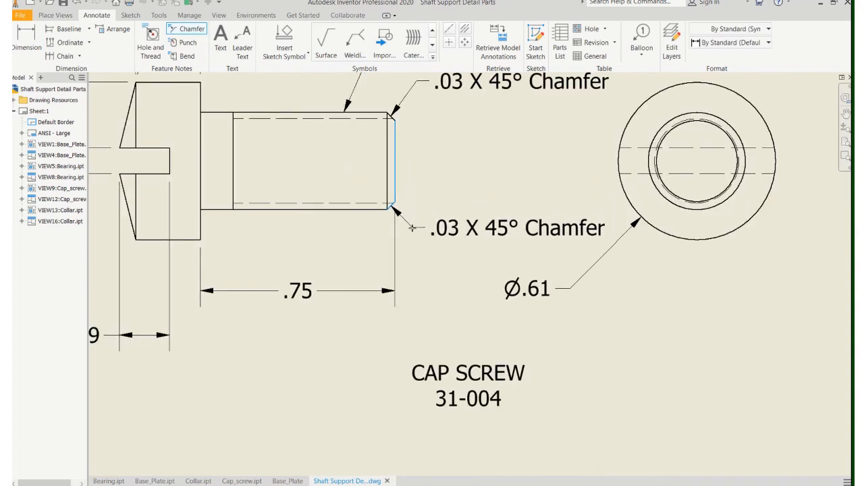
click(412, 227)
key(Escape)
Remove the word "Chamfer" from the cap screw's lower chamfer note, keeping only the distance and angle
click(548, 235)
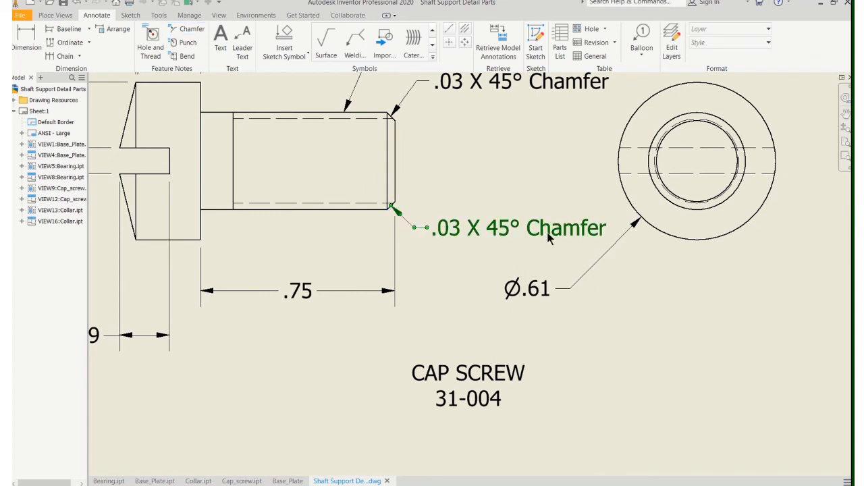
double_click(549, 235)
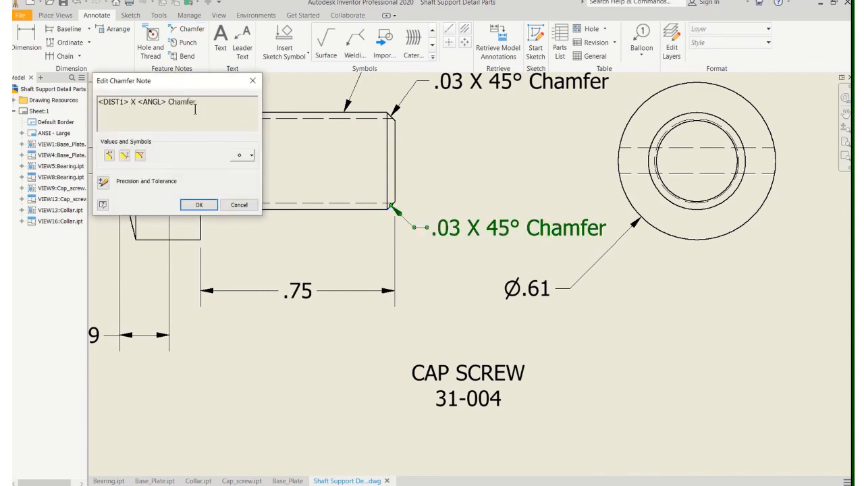
key(BackSpace)
key(BackSpace)
key(BackSpace)
key(BackSpace)
key(BackSpace)
key(BackSpace)
click(197, 205)
click(402, 329)
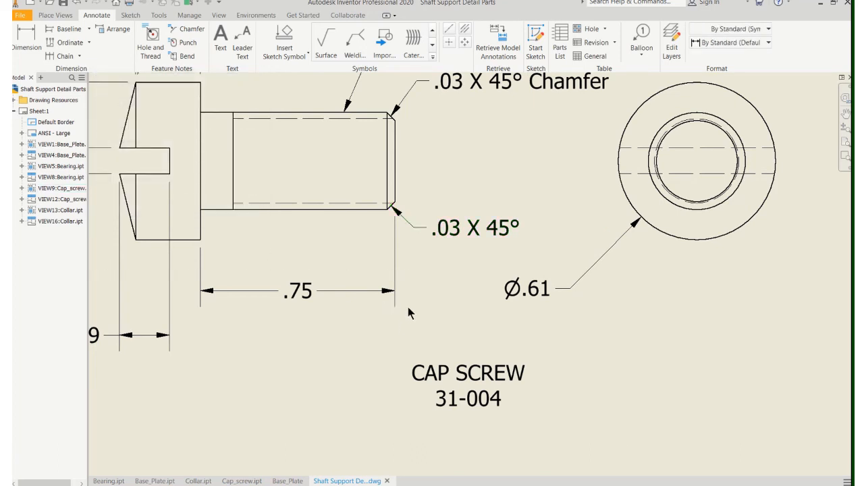
Delete the lower chamfer note from the cap screw's side view
click(453, 231)
key(Delete)
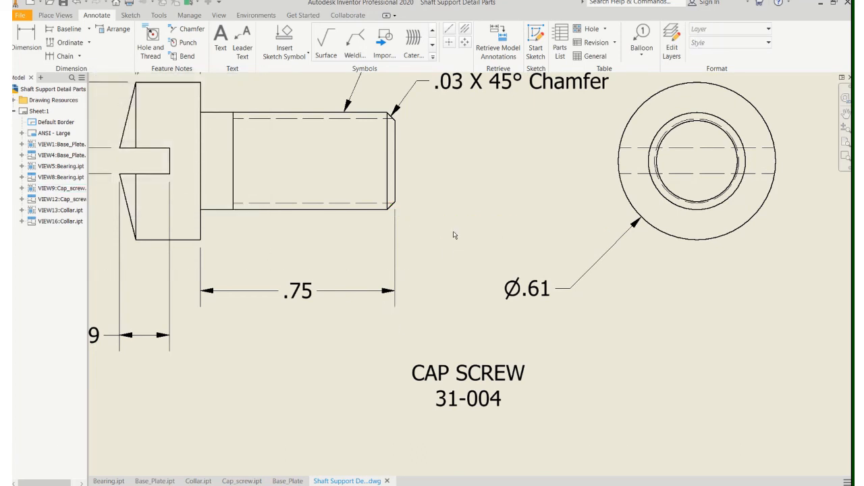
scroll(395, 320, down, 8)
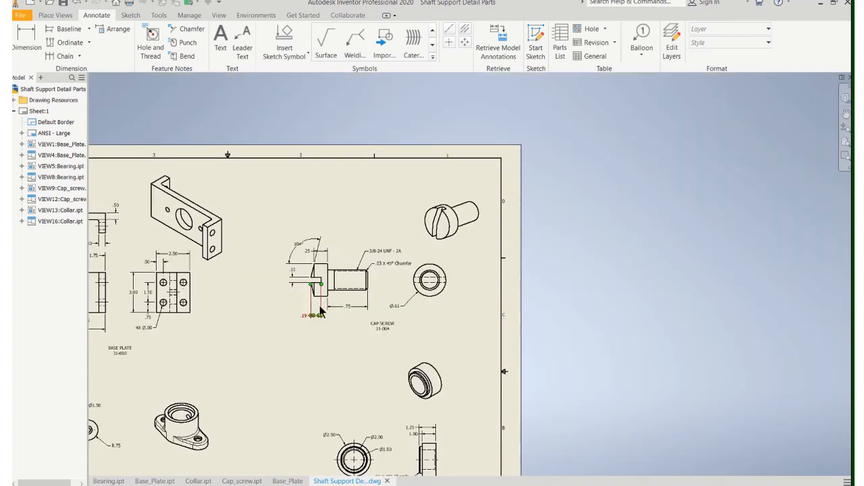
Look over the cap screw details and the whole sheet, checking the dimensions, labels and title block
middle_drag(390, 264, 458, 231)
scroll(460, 235, up, 6)
scroll(405, 266, down, 3)
middle_drag(392, 272, 458, 250)
scroll(458, 251, down, 3)
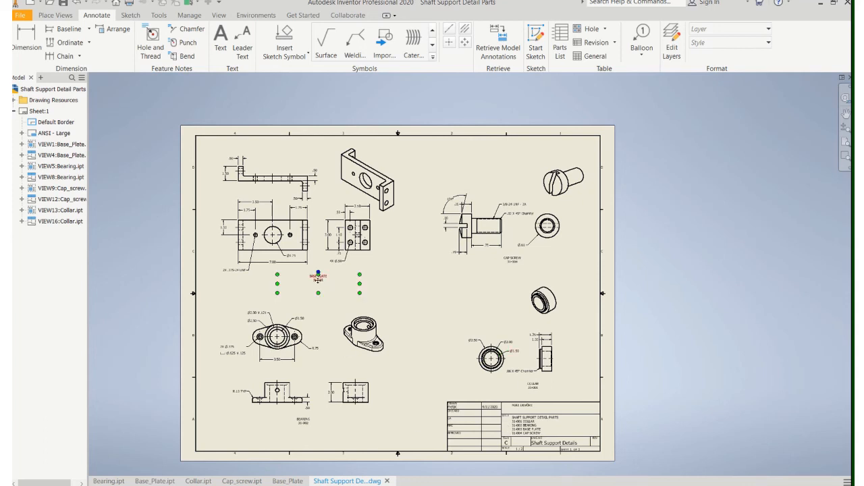
mouse_move(323, 3)
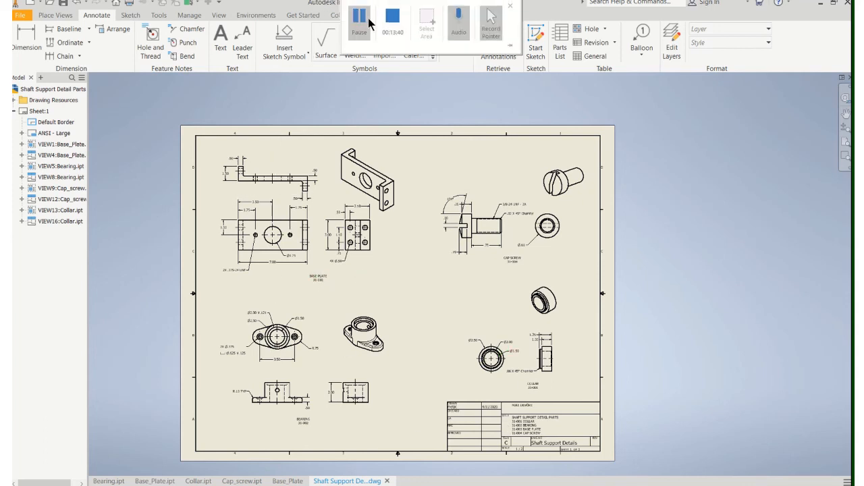